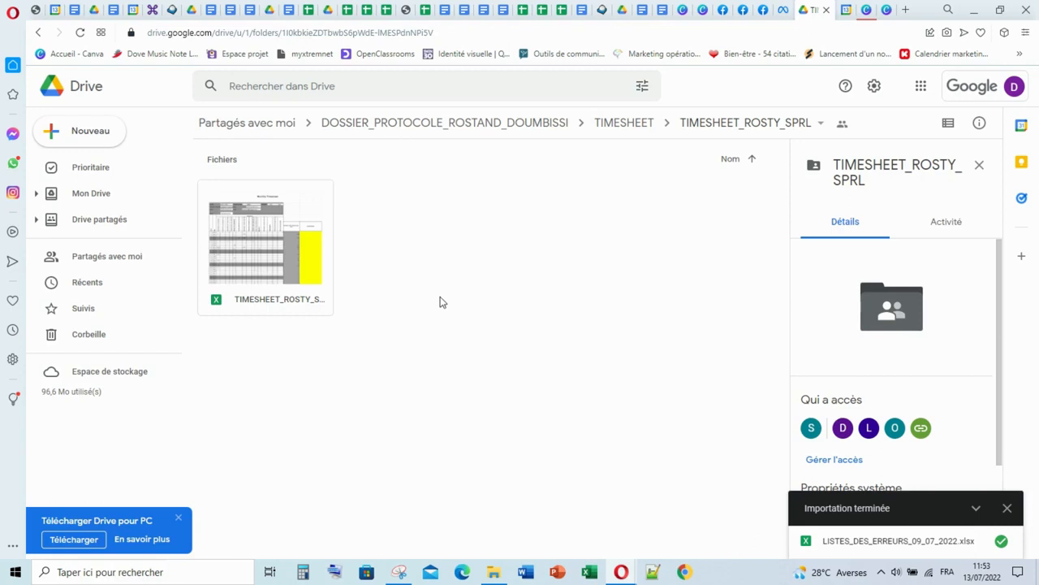
- Open the TIMESHEET_ROSTY_SPRL file and look over the monthly timesheet from its header to the Total row
double_click(281, 258)
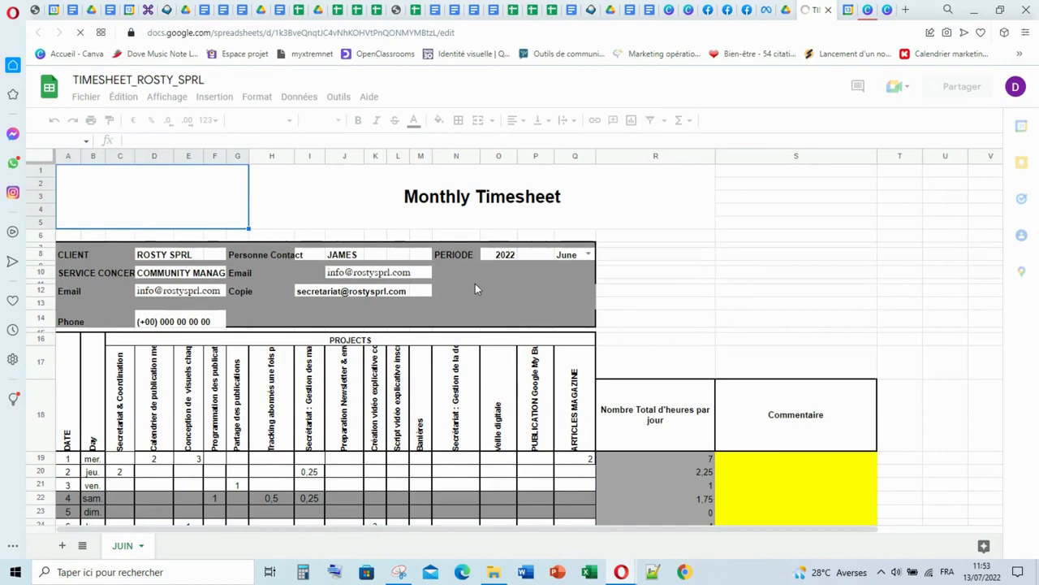
scroll(580, 374, "down", 5)
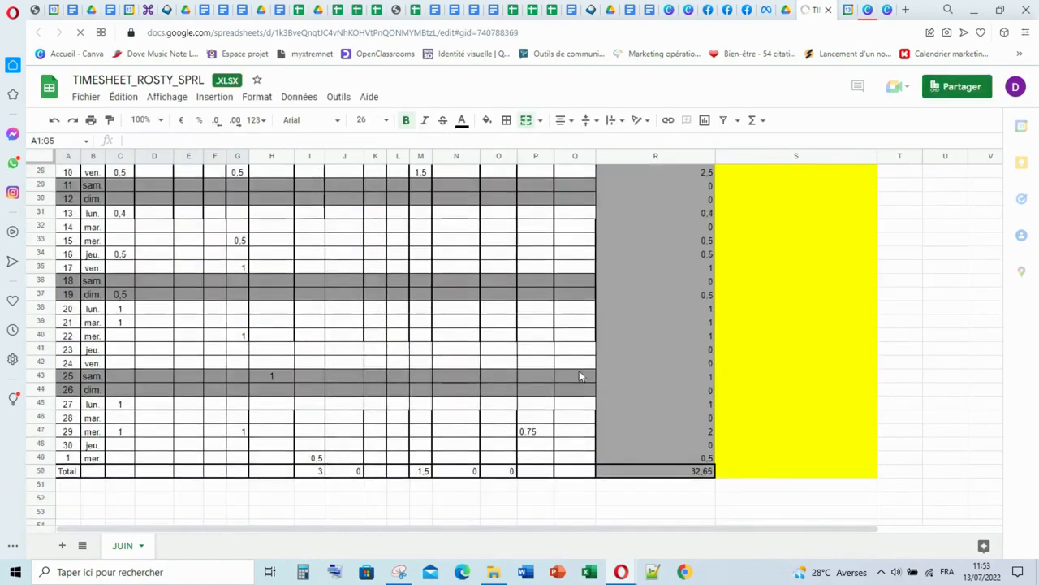
scroll(580, 373, "down", 3)
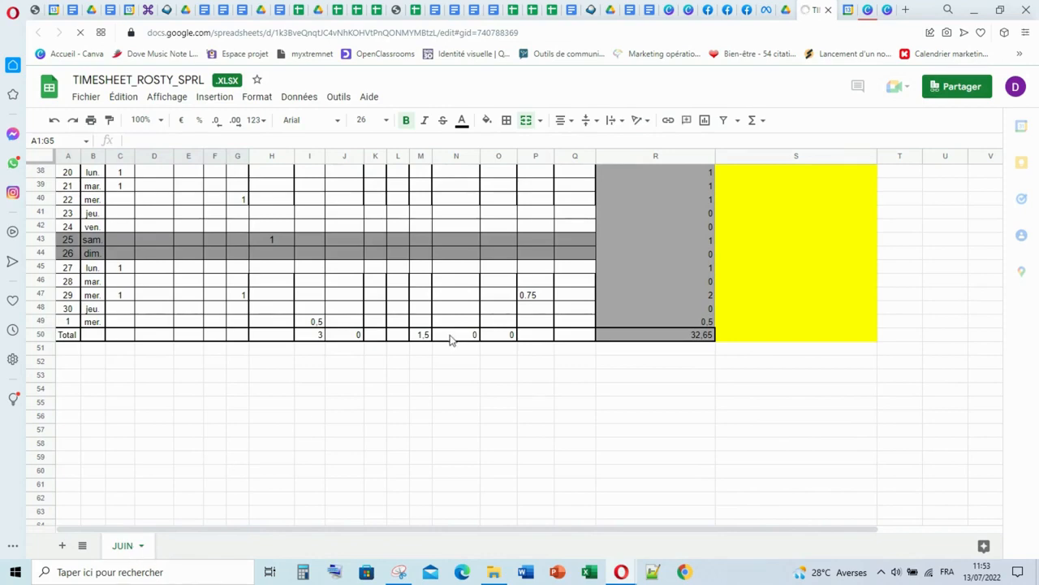
scroll(452, 339, "up", 8)
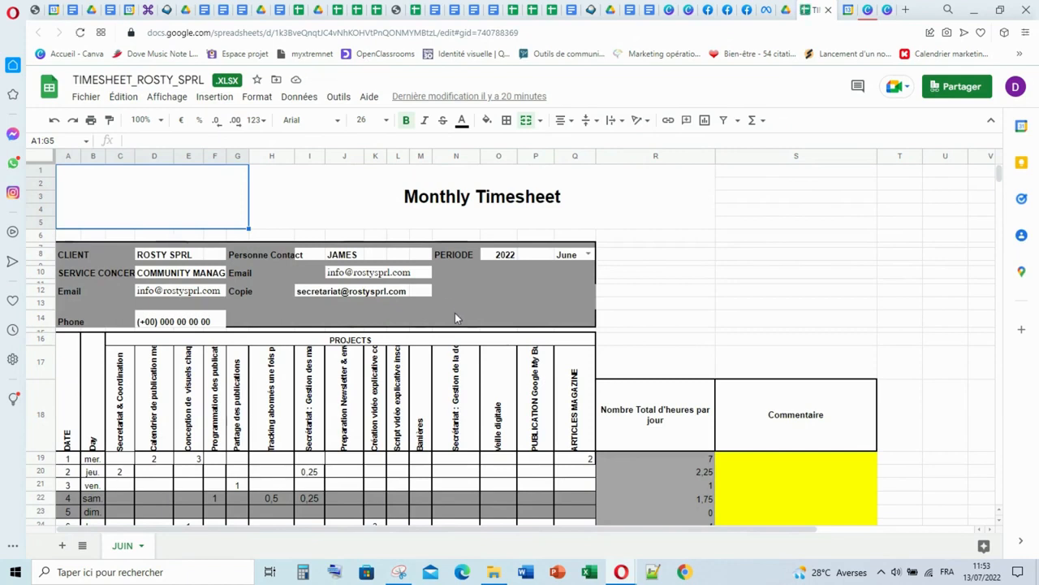
scroll(455, 313, "down", 1)
scroll(368, 276, "up", 1)
- Examine the period's month options and the hours logged per project and per day down to the Total row
left_click(588, 254)
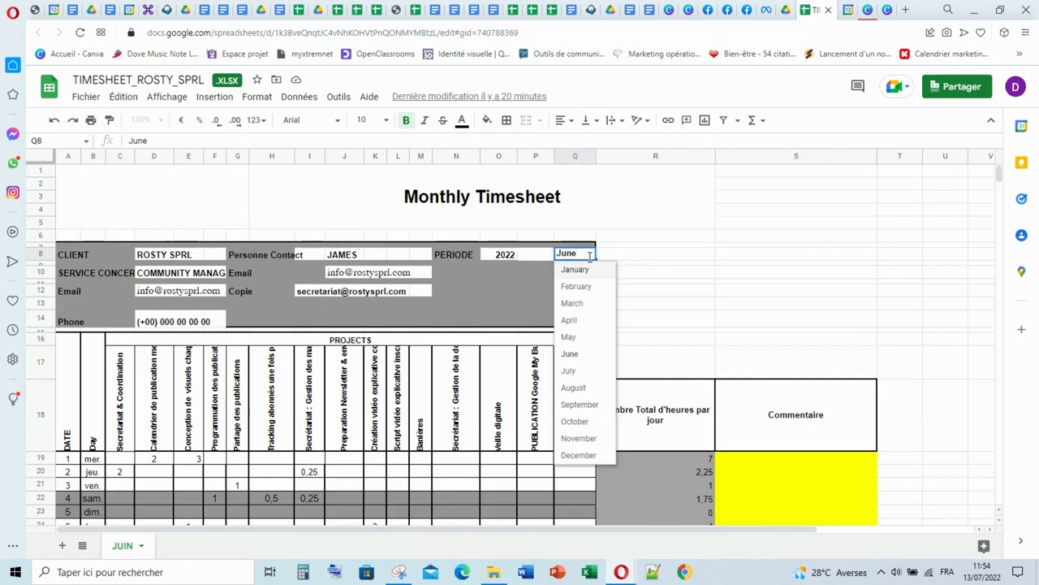
left_click(525, 274)
scroll(258, 369, "down", 2)
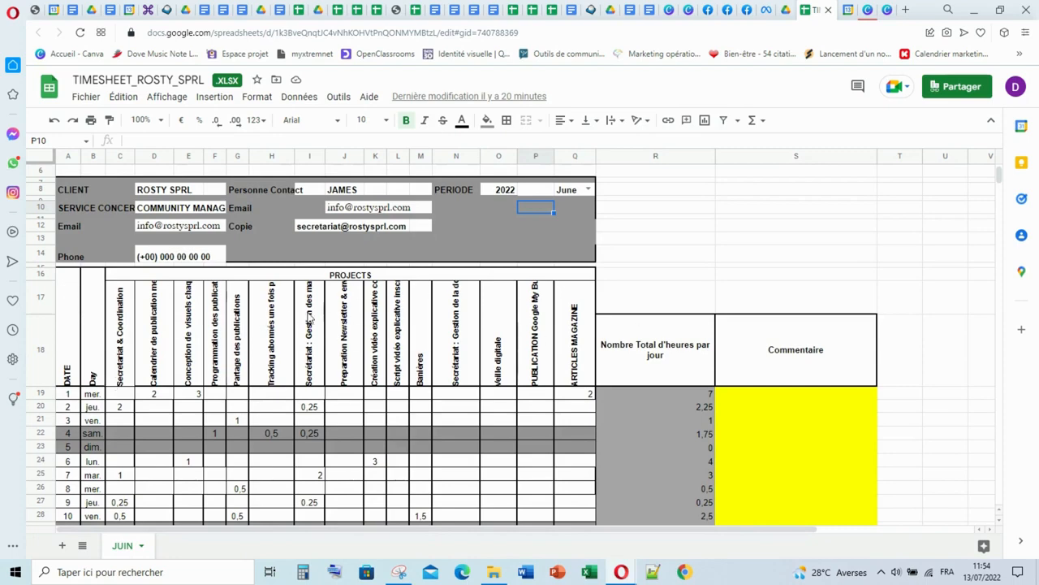
scroll(468, 325, "down", 5)
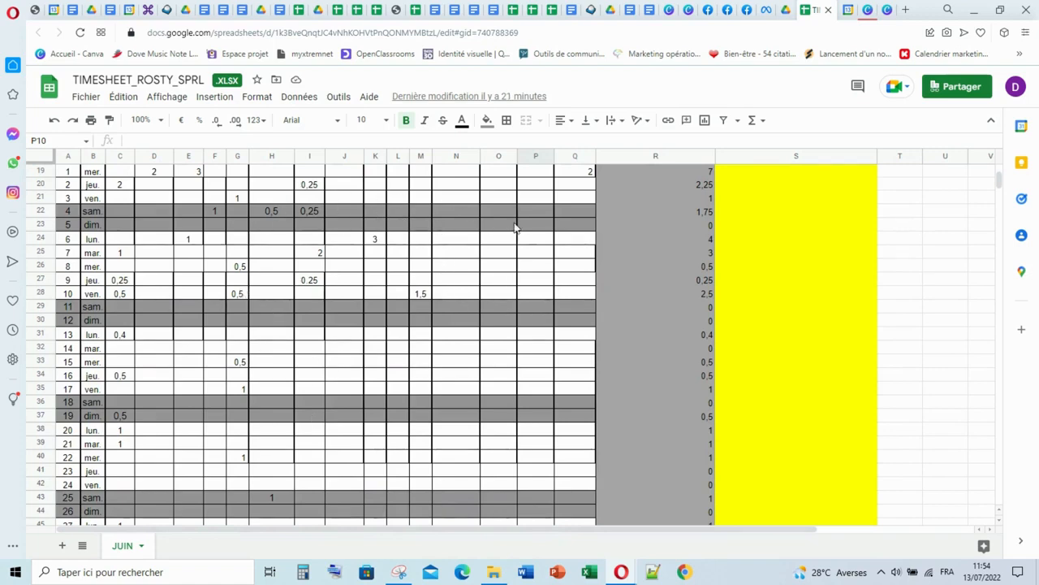
scroll(414, 316, "up", 1)
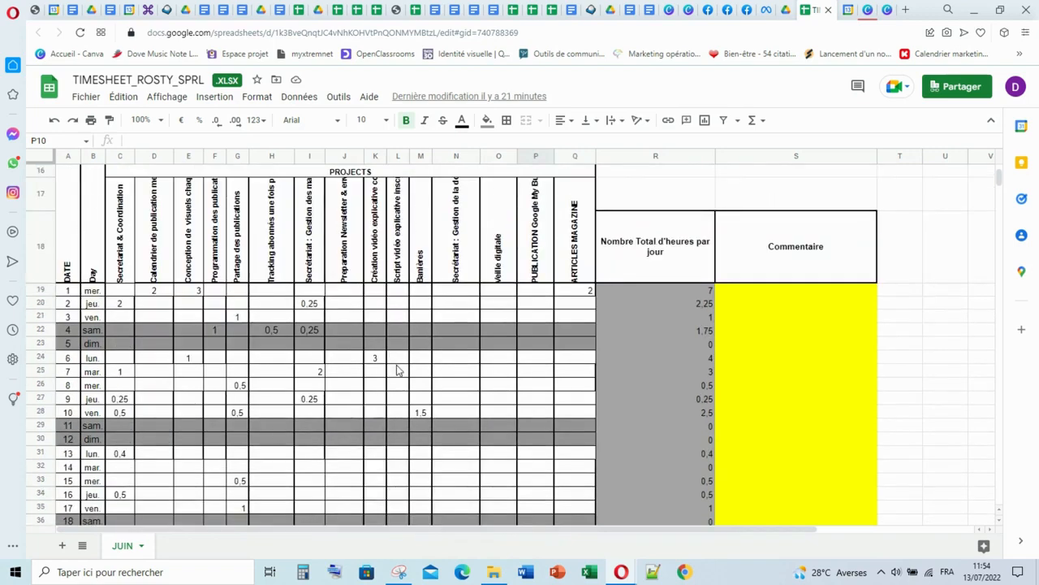
scroll(487, 349, "down", 1)
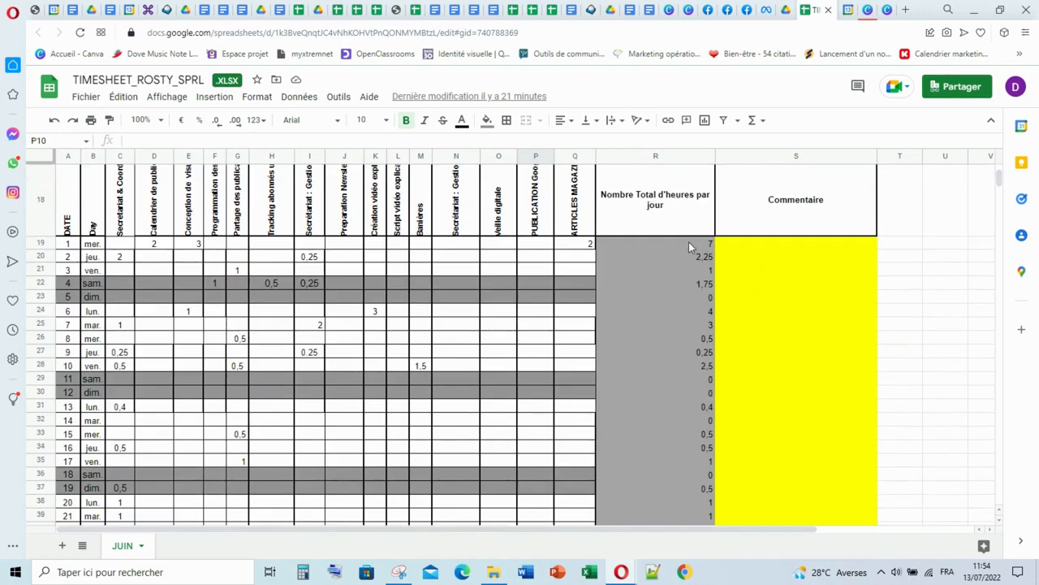
scroll(695, 252, "down", 3)
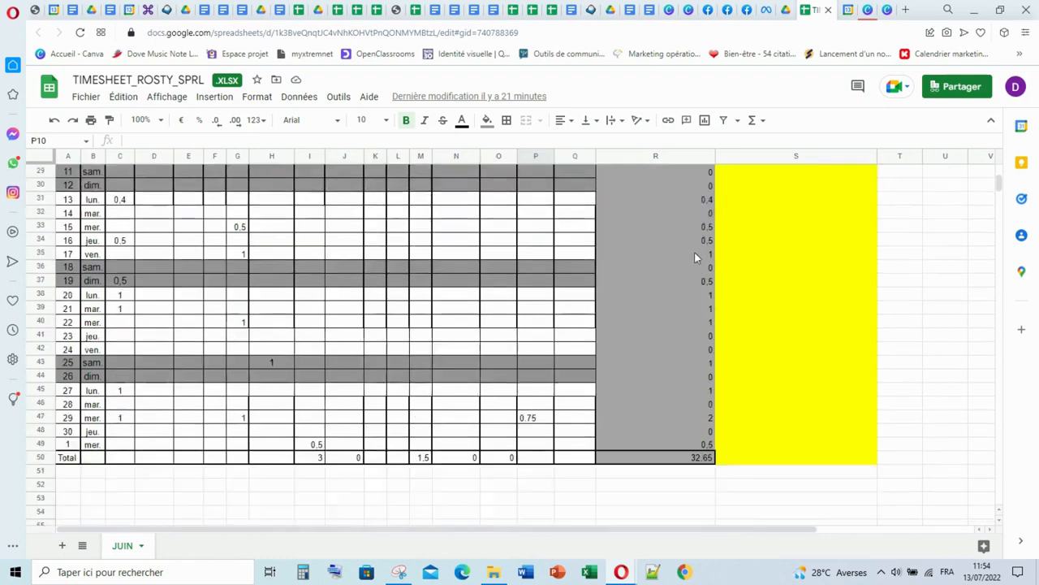
scroll(694, 252, "down", 1)
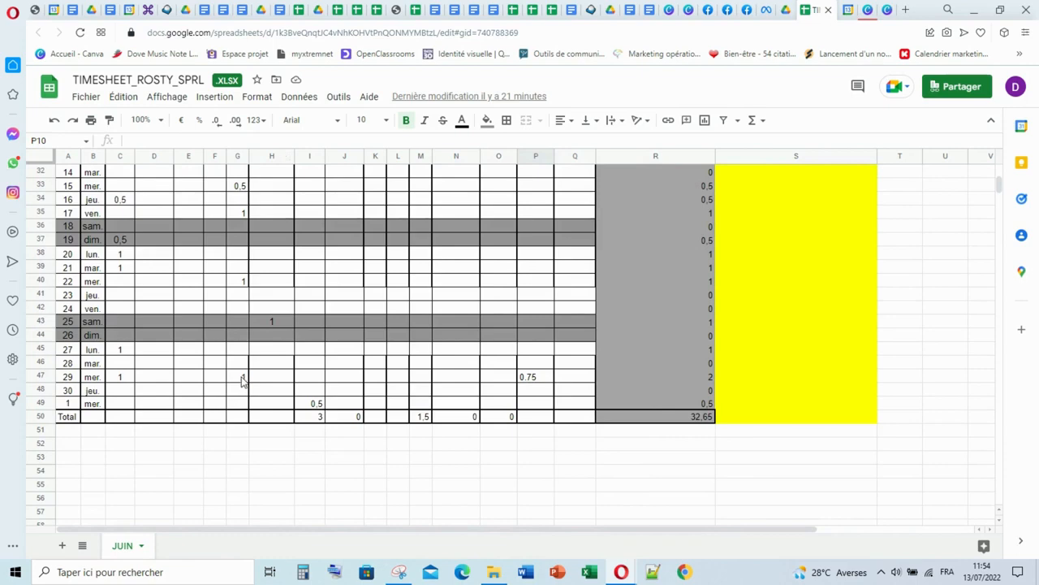
scroll(730, 333, "up", 2)
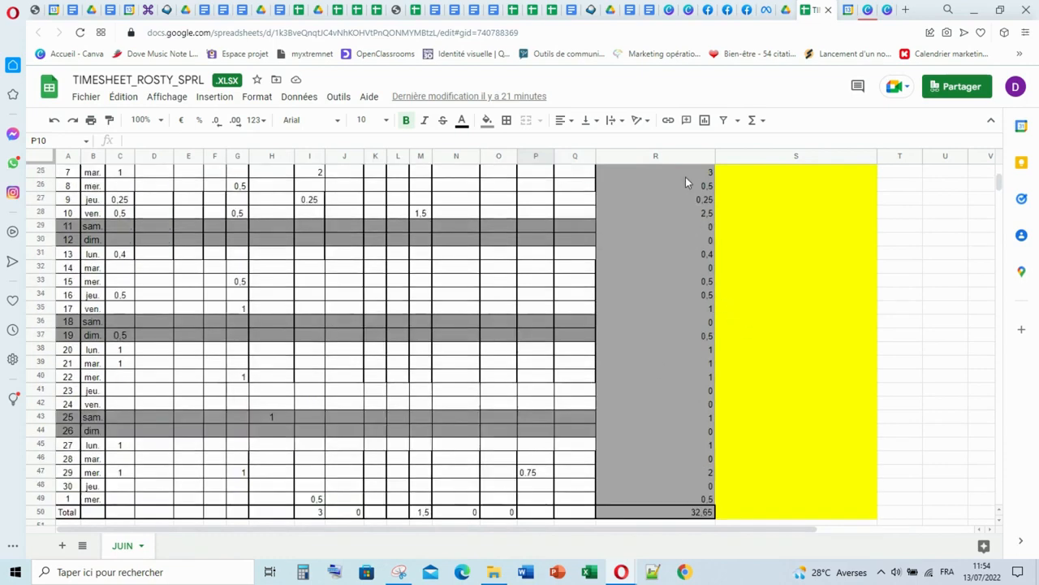
scroll(682, 268, "down", 1)
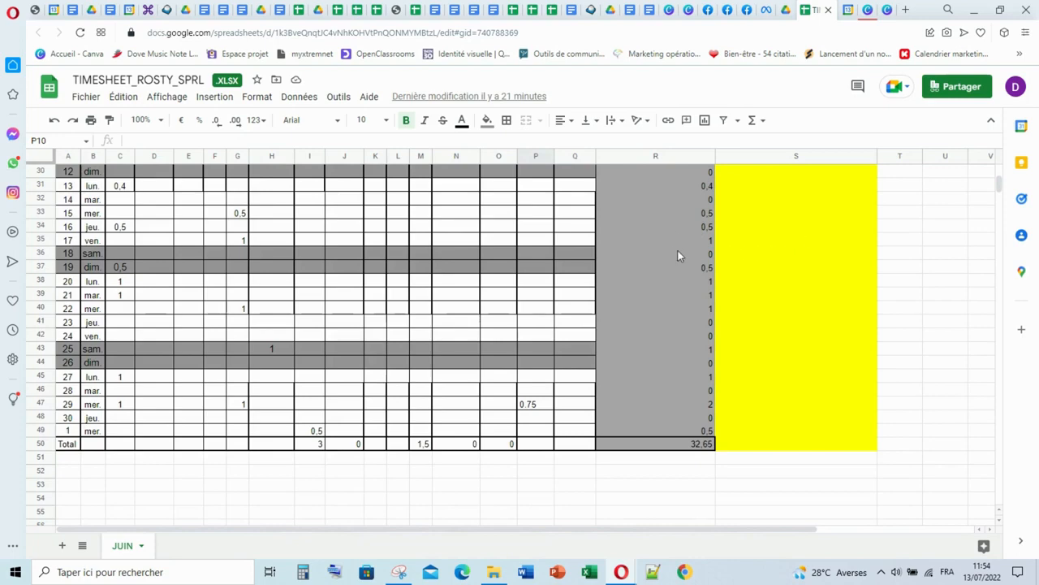
scroll(674, 255, "down", 1)
scroll(455, 256, "up", 5)
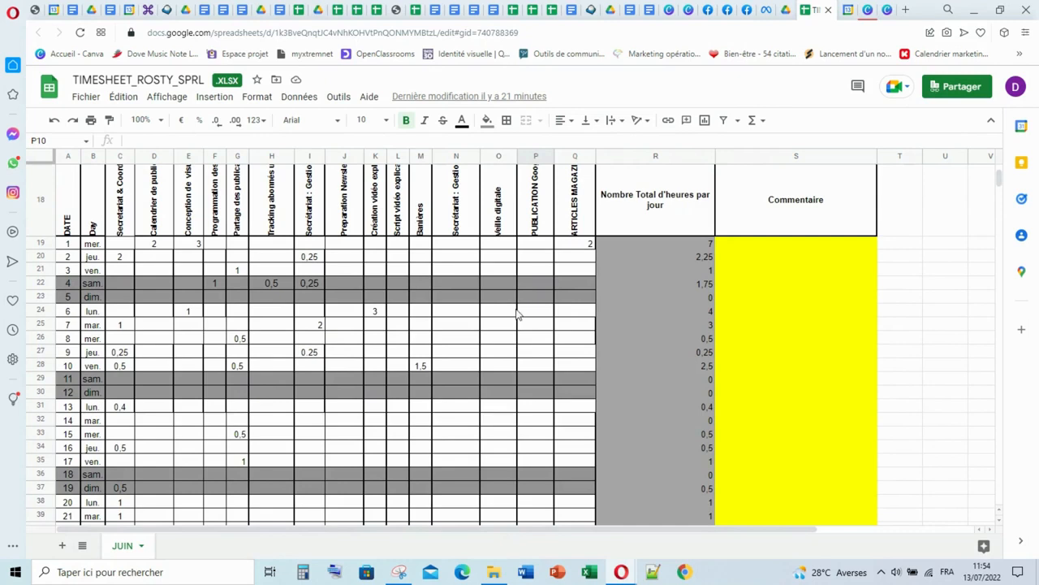
- Inspect the Commentaire cells beside the daily hours between rows 20 and 31, and review the rest of the sheet
left_click(837, 257)
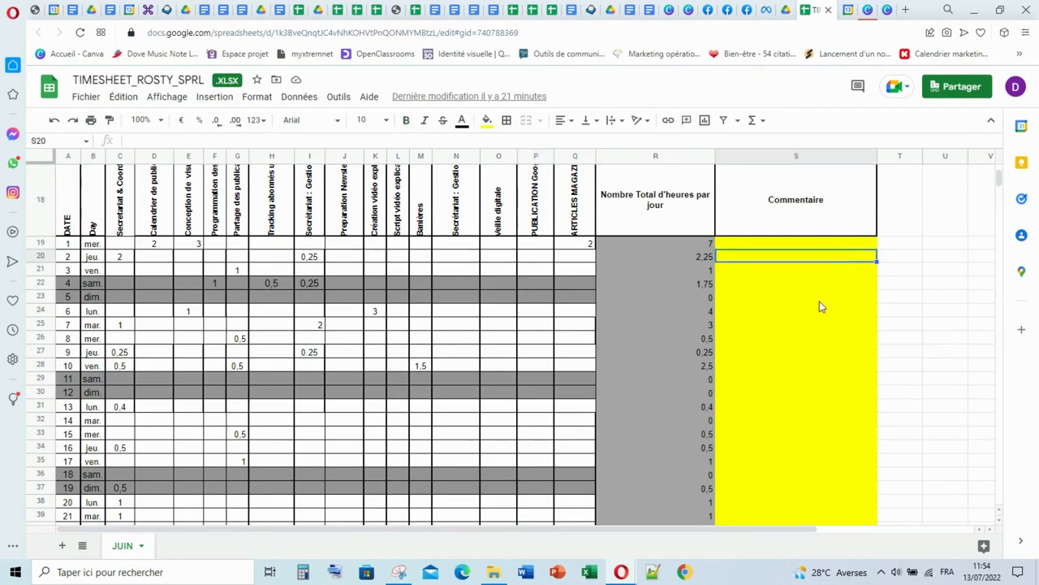
left_click(820, 301)
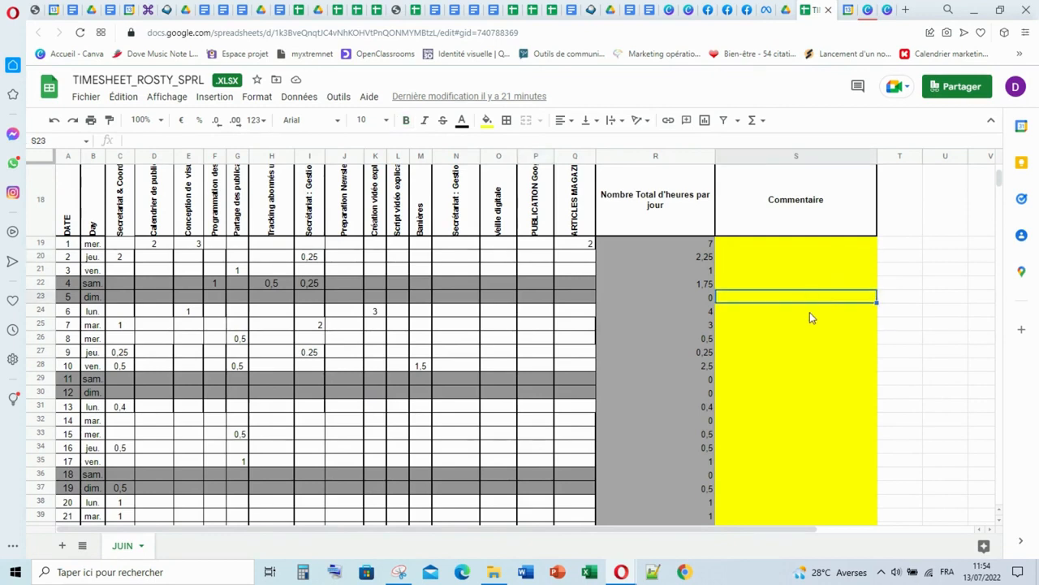
left_click(809, 326)
left_click(801, 352)
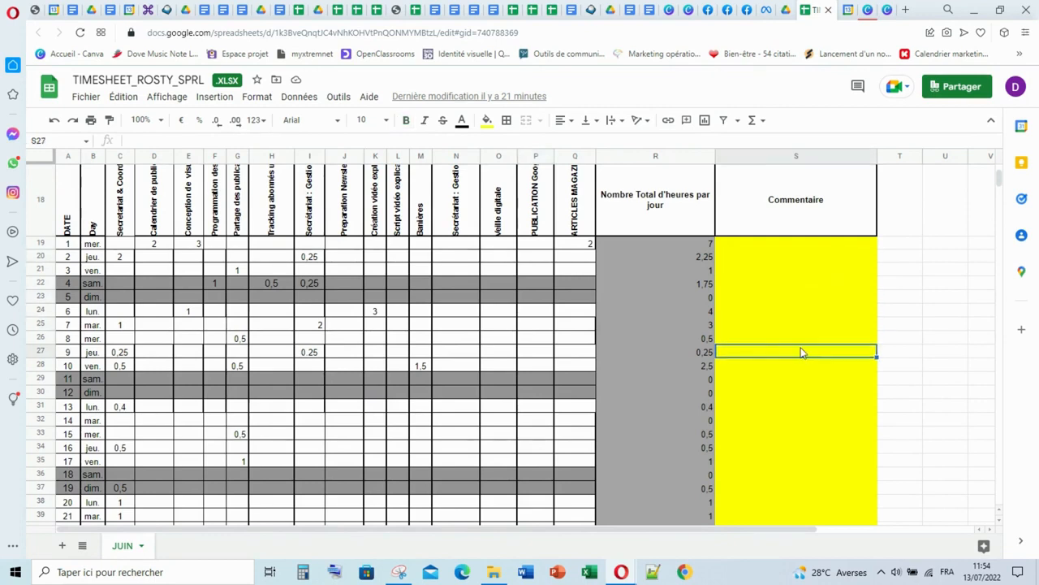
left_click(798, 378)
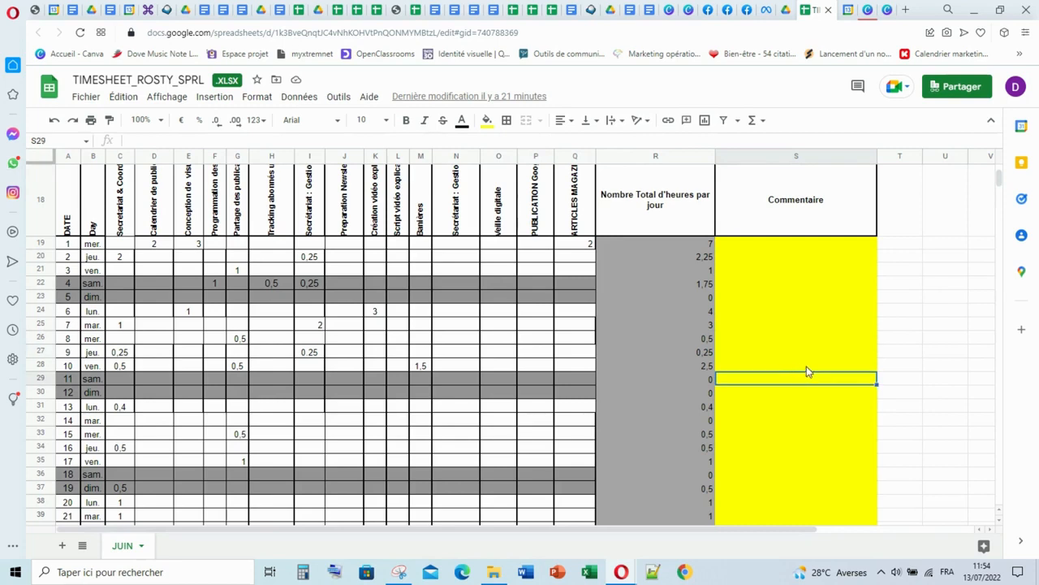
left_click(808, 369)
left_click(812, 382)
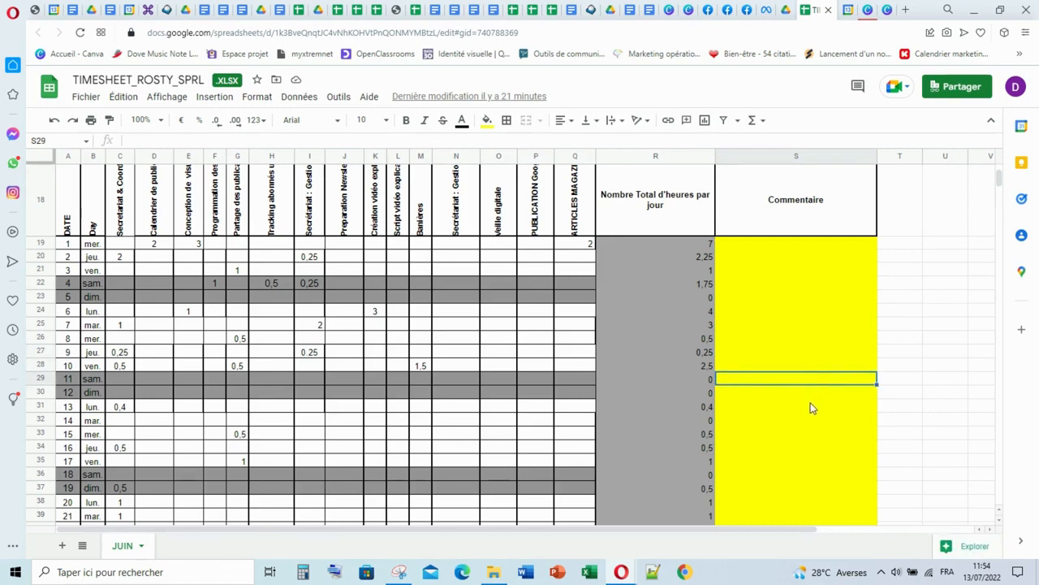
left_click(810, 412)
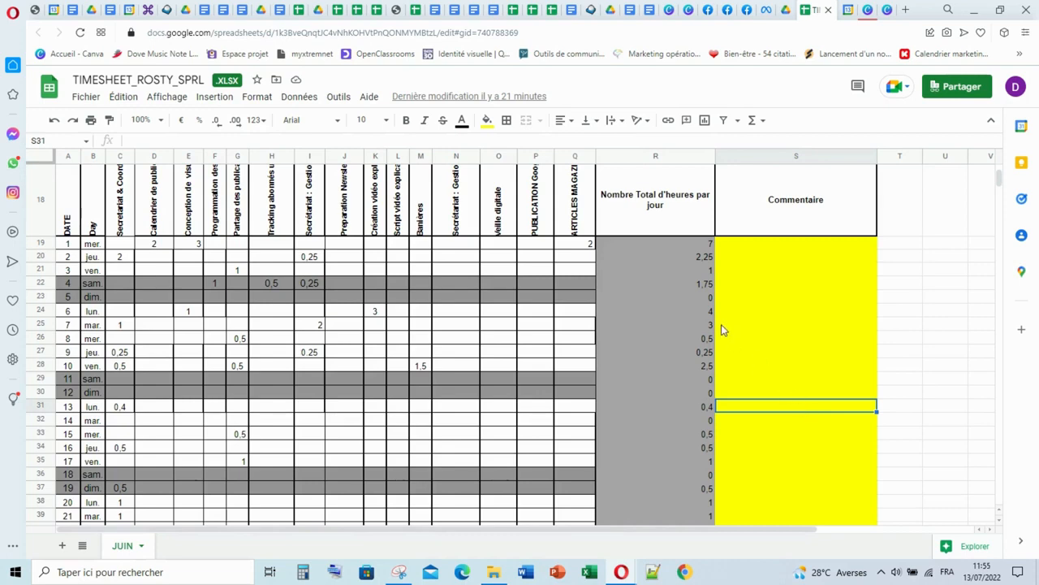
scroll(688, 320, "down", 3)
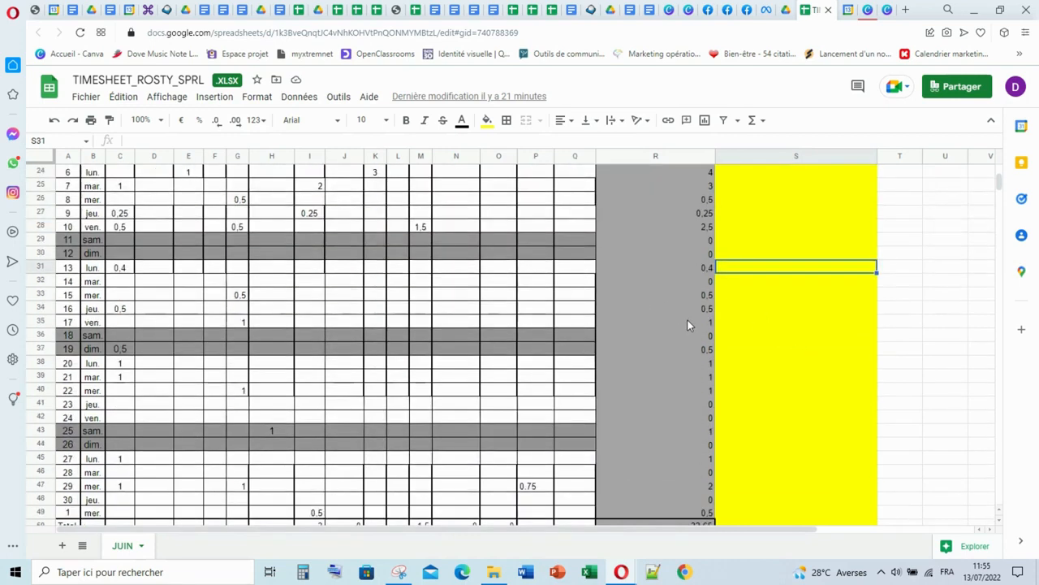
scroll(688, 320, "up", 5)
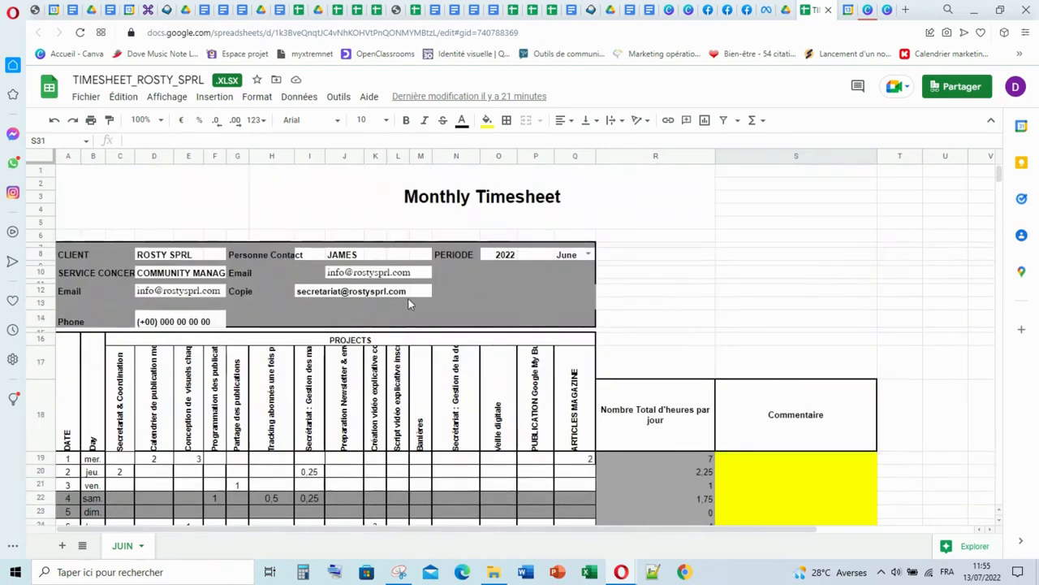
scroll(403, 311, "down", 1)
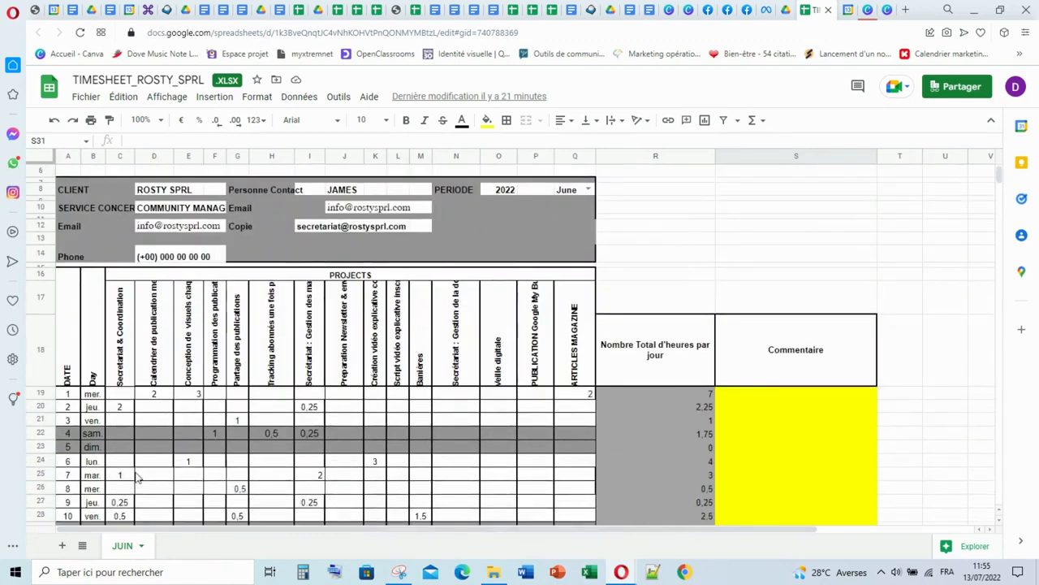
- Duplicate the JUIN sheet and place the copy before the original
right_click(118, 546)
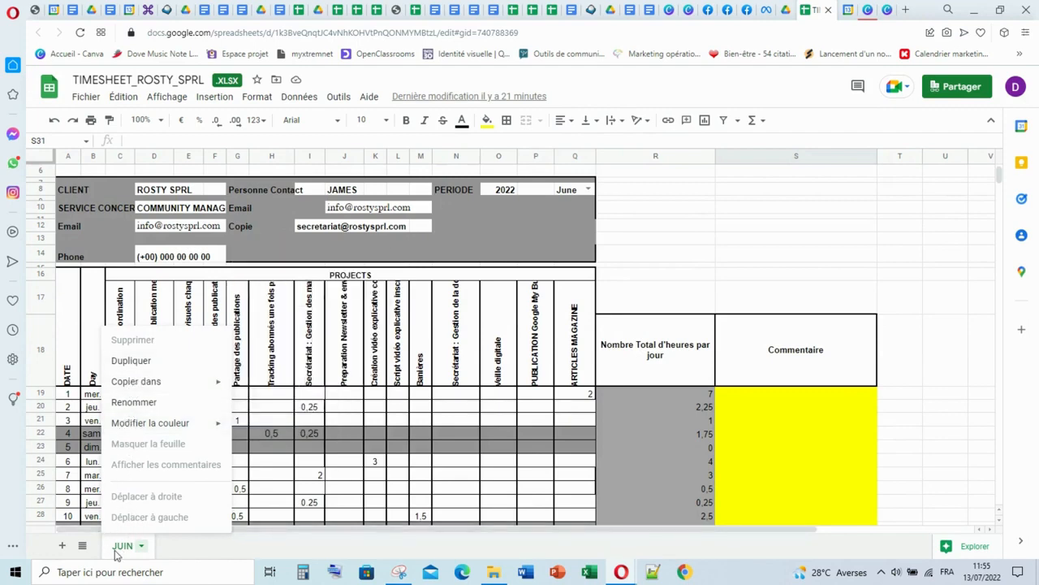
left_click(140, 361)
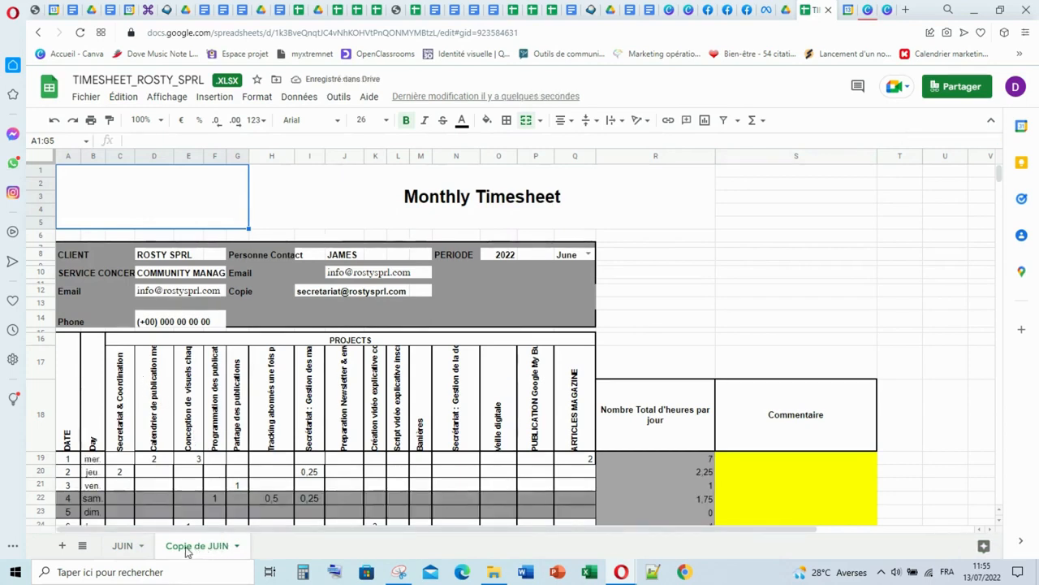
left_click_drag(185, 551, 116, 544)
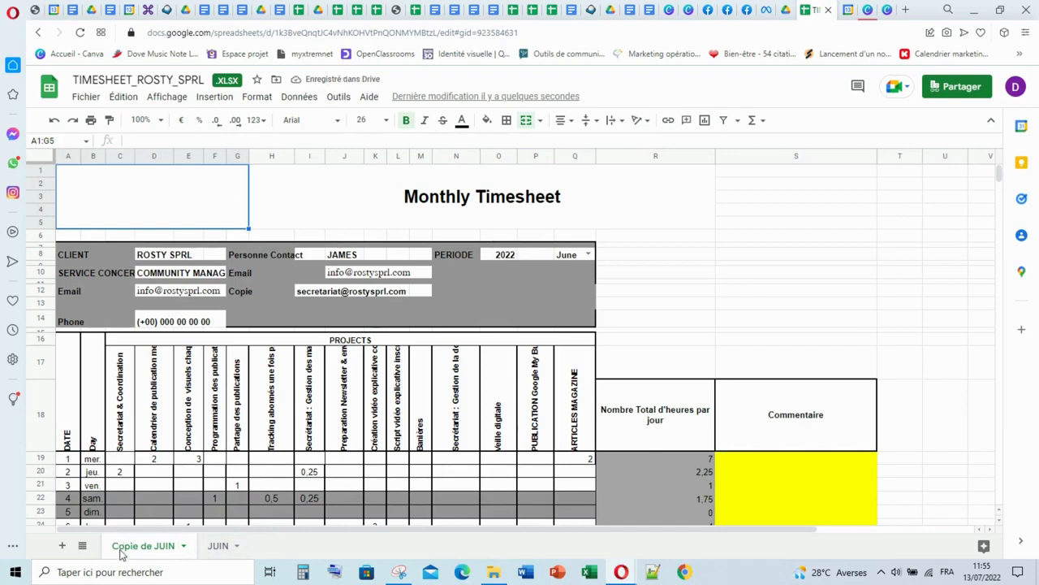
- Rename the copied sheet as JUILLET_2022
right_click(166, 552)
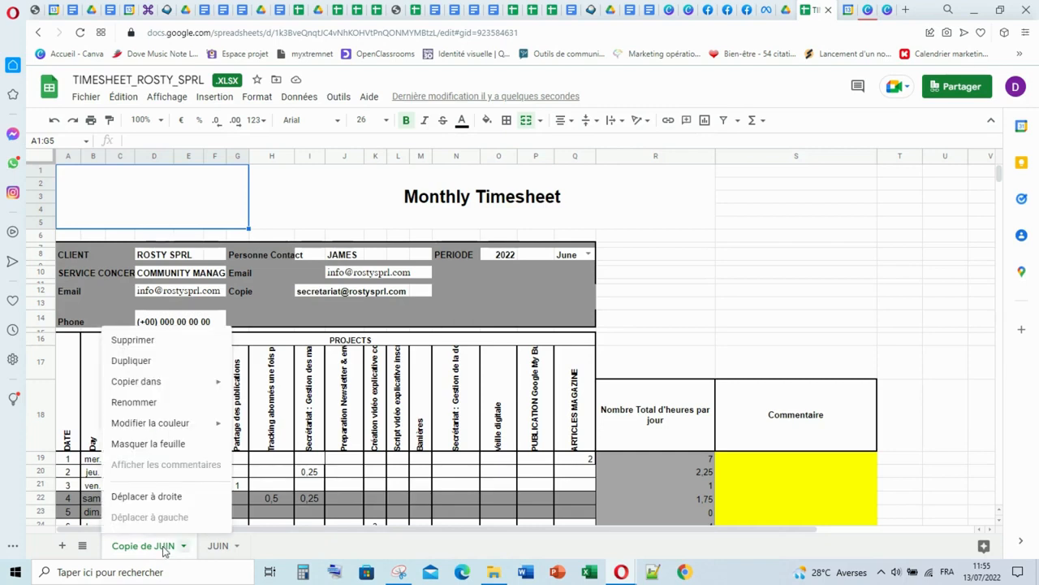
left_click(153, 404)
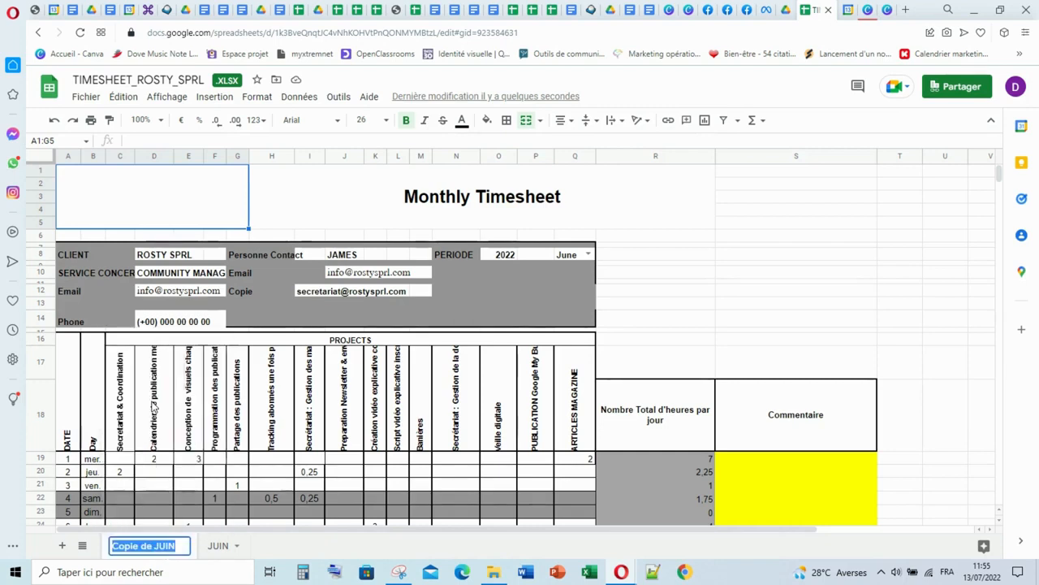
type("JUI")
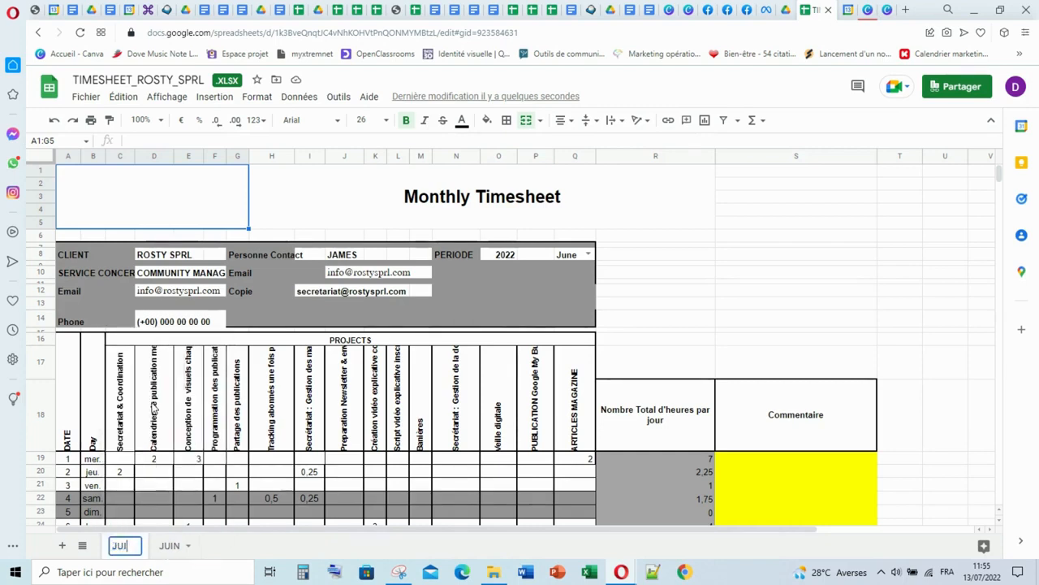
type("LLET")
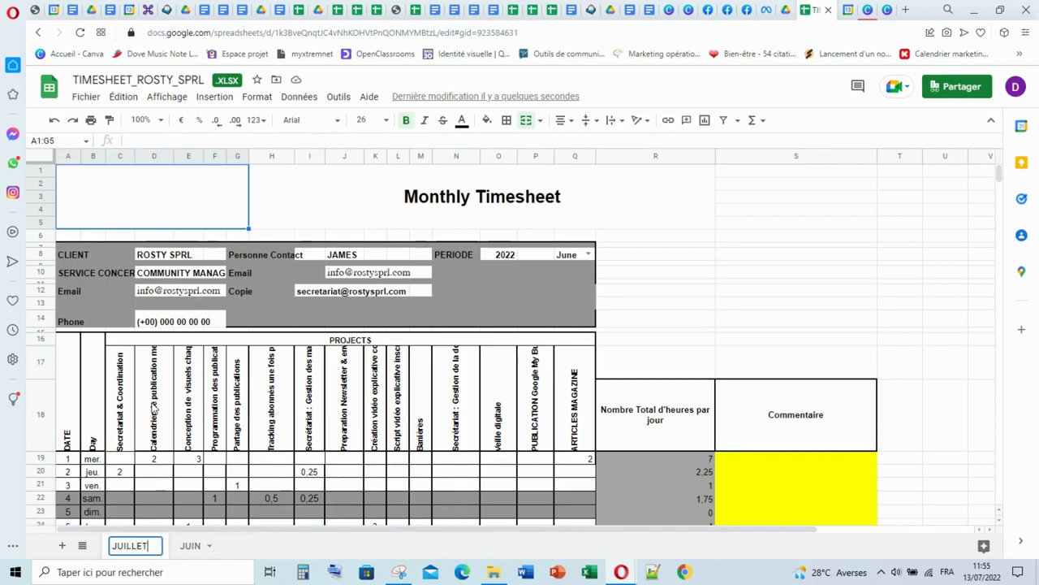
type("2022")
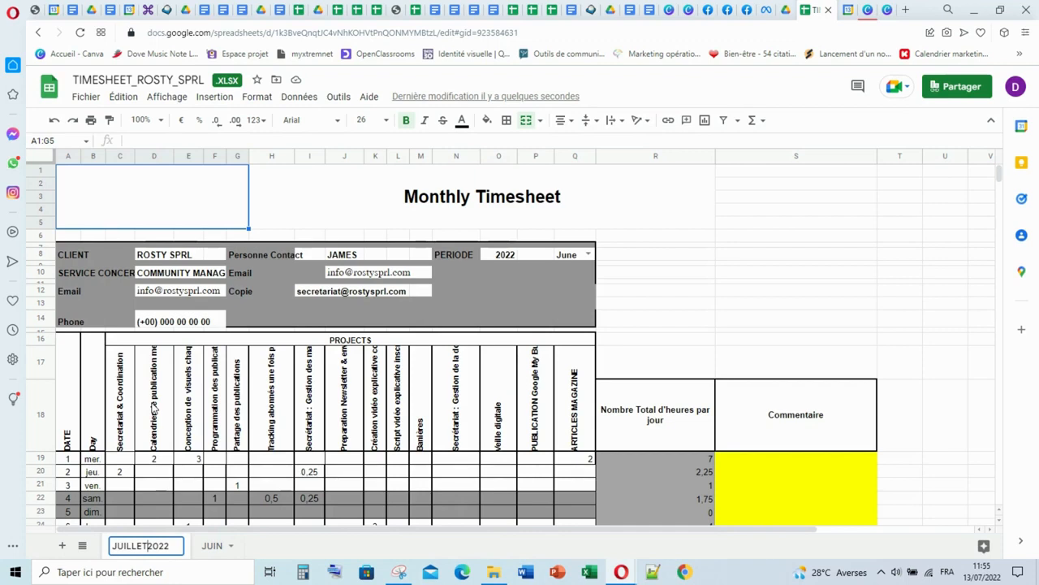
type("8")
key("BackSpace")
type("_")
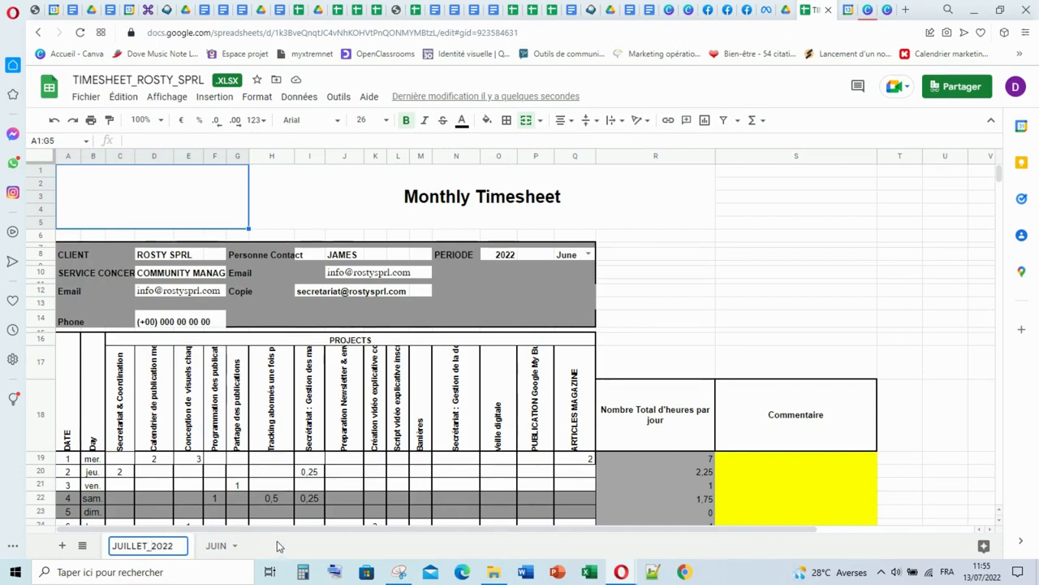
key("Return")
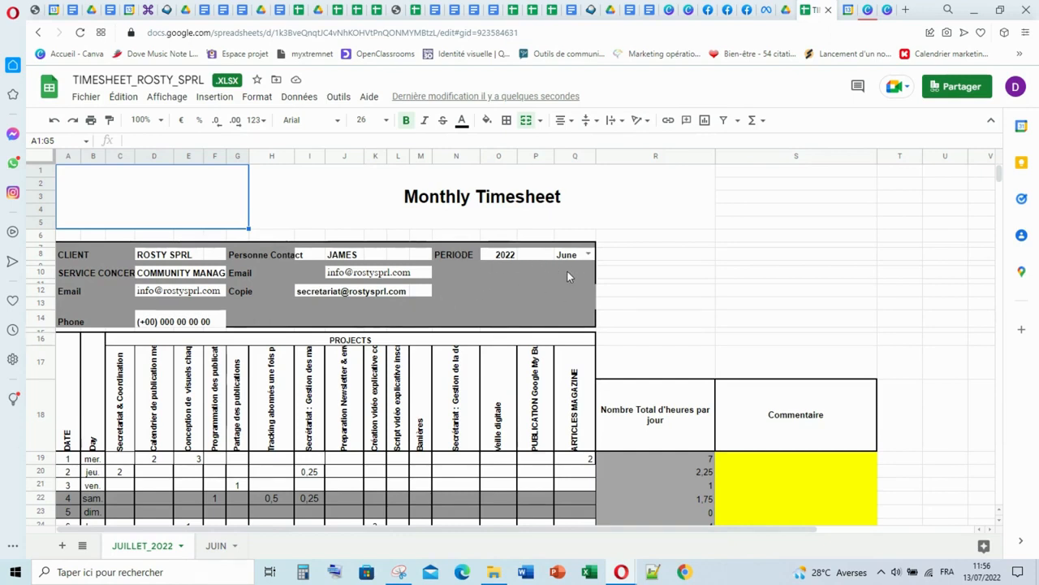
- Set the PERIODE month of the JUILLET_2022 sheet to July
left_click(588, 253)
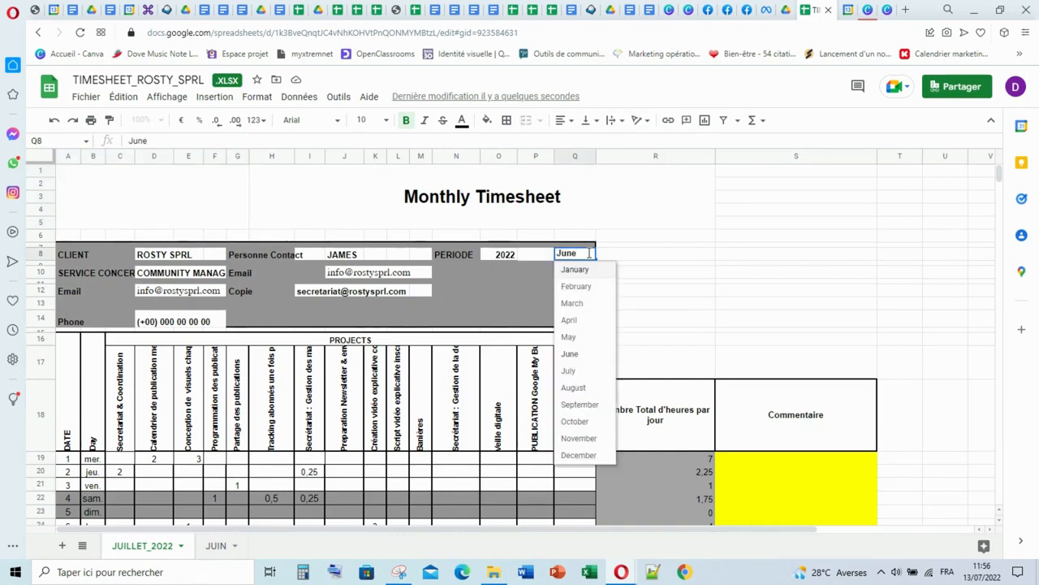
left_click(580, 371)
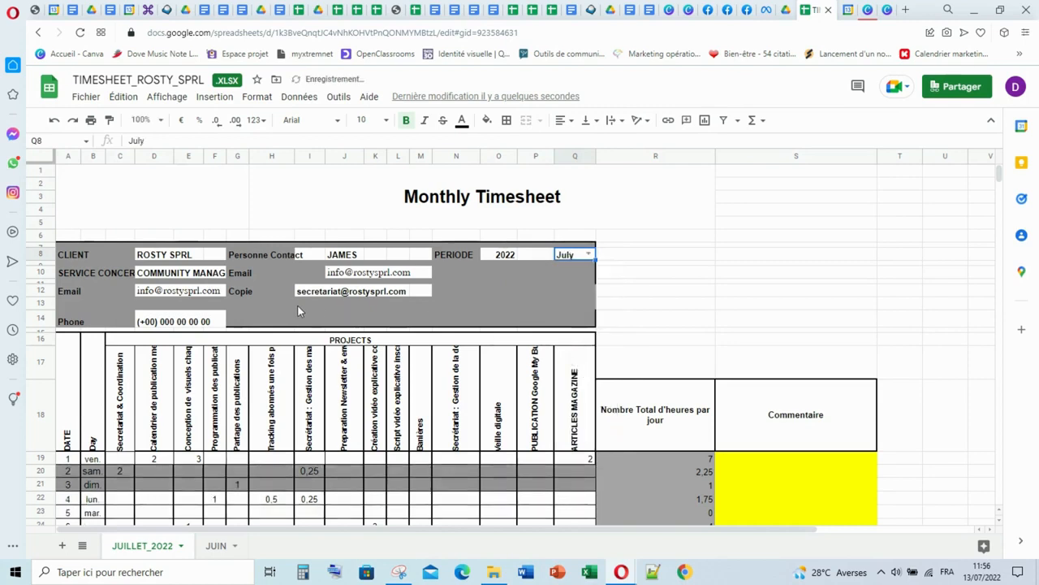
scroll(299, 305, "down", 3)
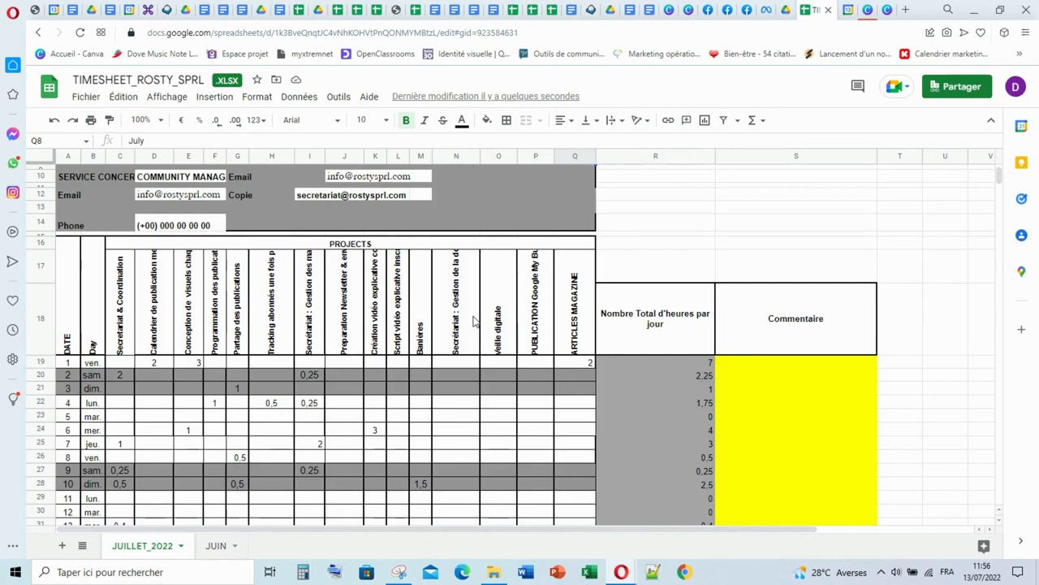
scroll(395, 290, "up", 1)
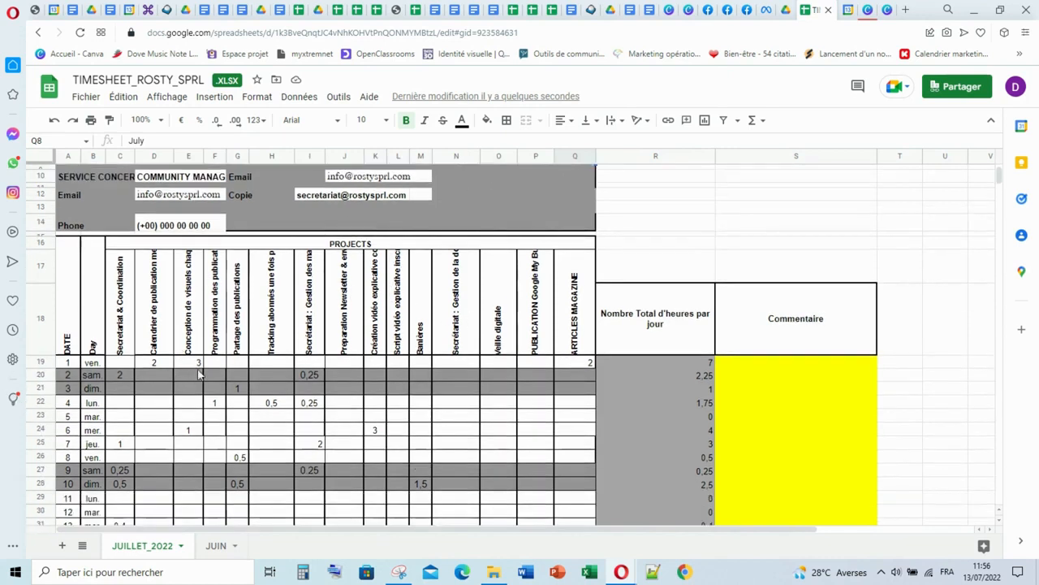
scroll(350, 235, "down", 1)
- Check the dates against the system calendar for July 2022 and set the last date in A49 to 31
left_click(993, 578)
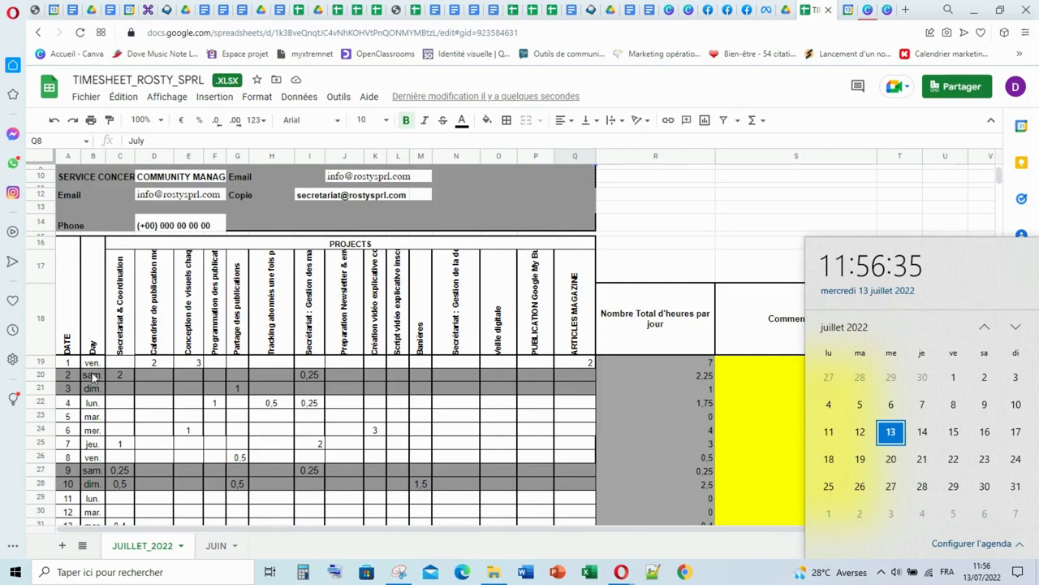
scroll(93, 382, "down", 5)
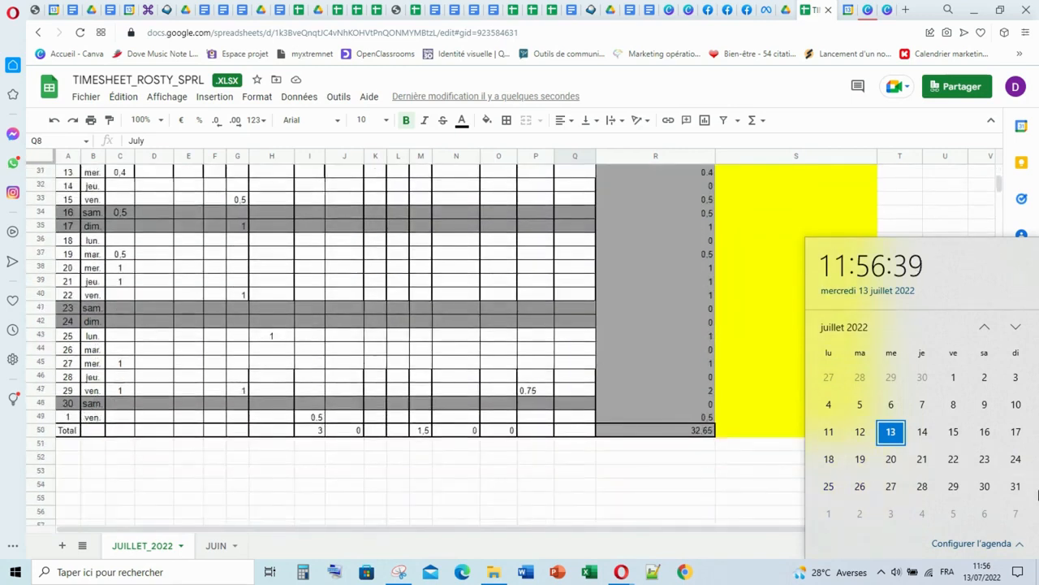
left_click(70, 418)
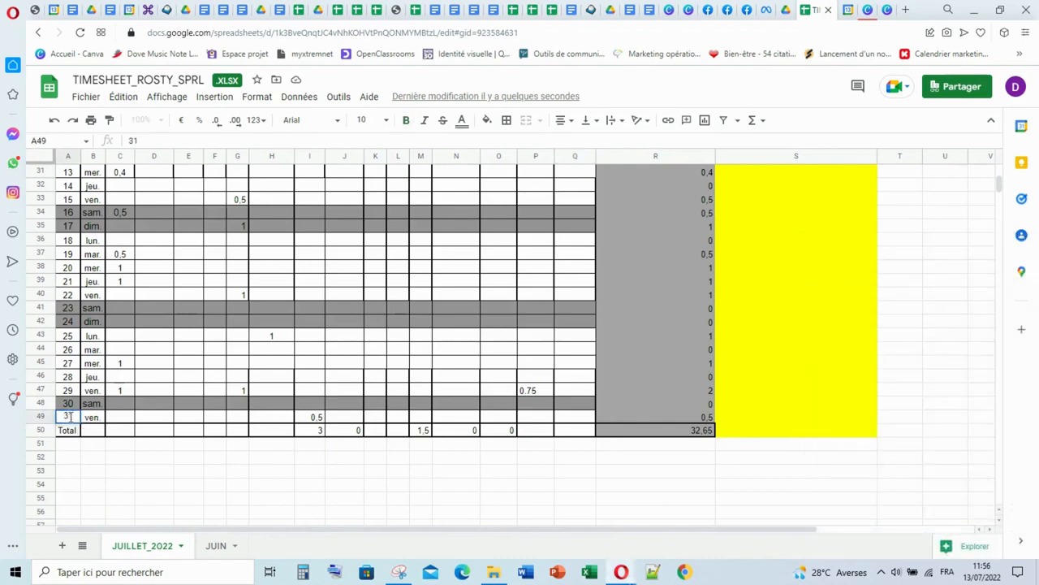
type("31")
left_click(167, 365)
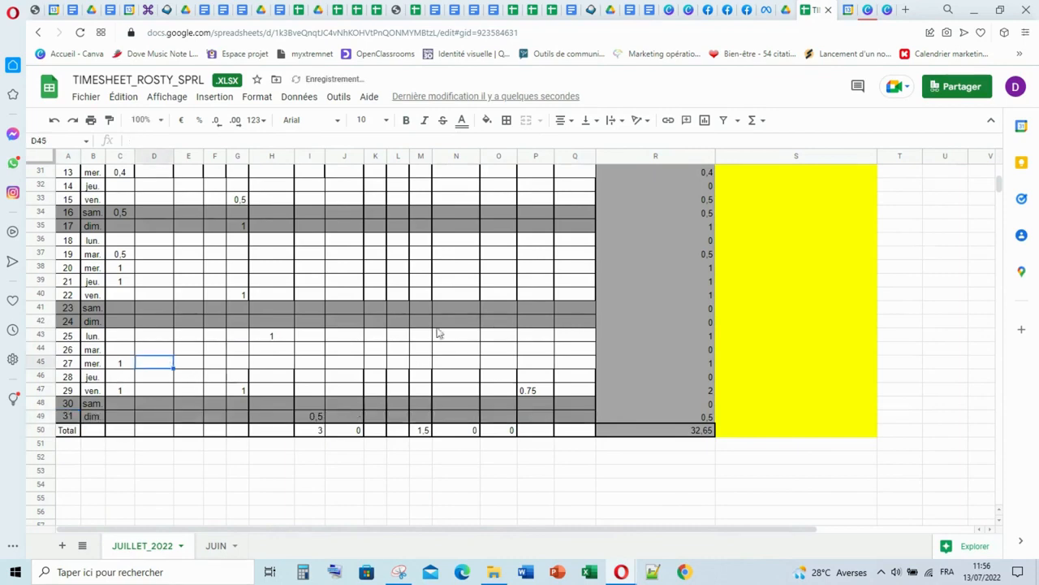
- Clear the copied June hours from all project columns for days 1 to 31, in C19:Q49
scroll(455, 313, "up", 5)
scroll(453, 307, "up", 3)
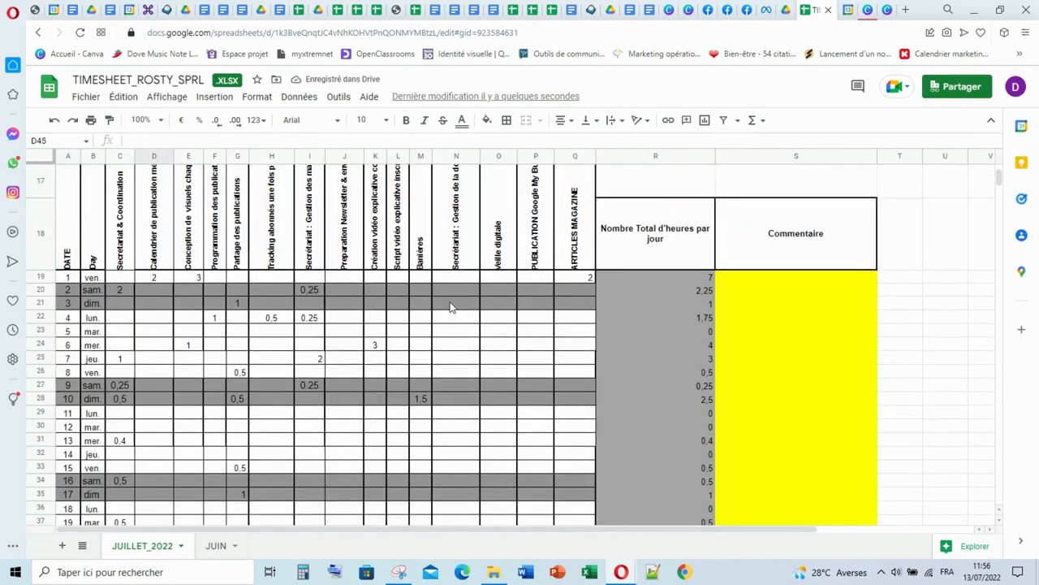
scroll(451, 306, "down", 5)
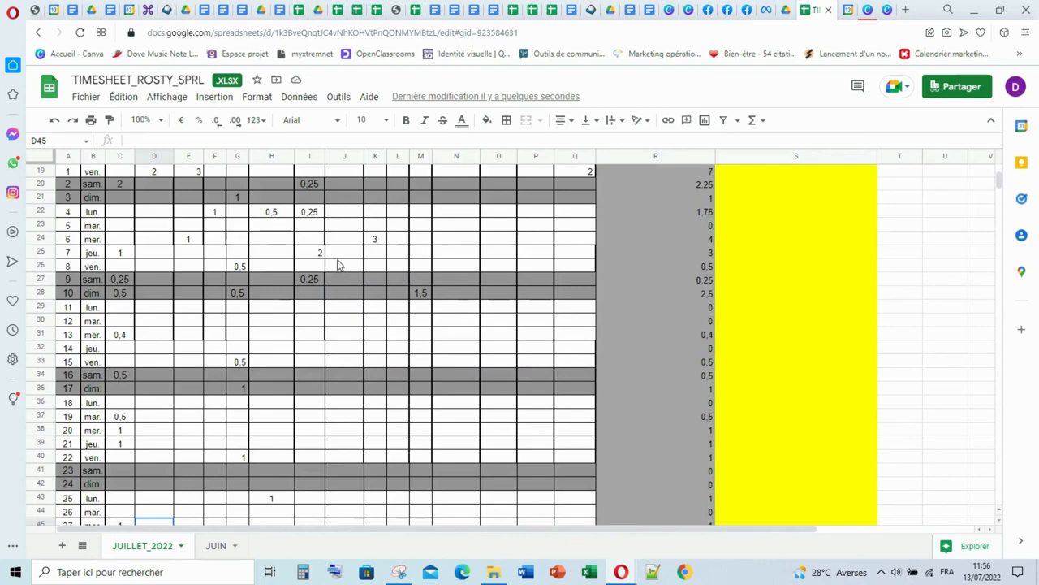
scroll(244, 268, "up", 2)
left_click(119, 291)
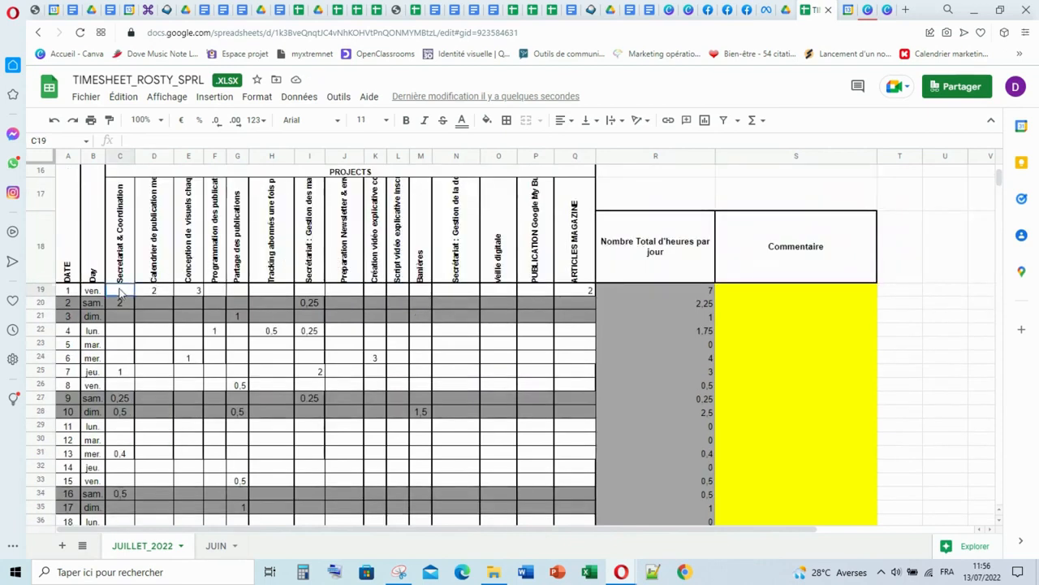
left_click_drag(119, 292, 591, 423)
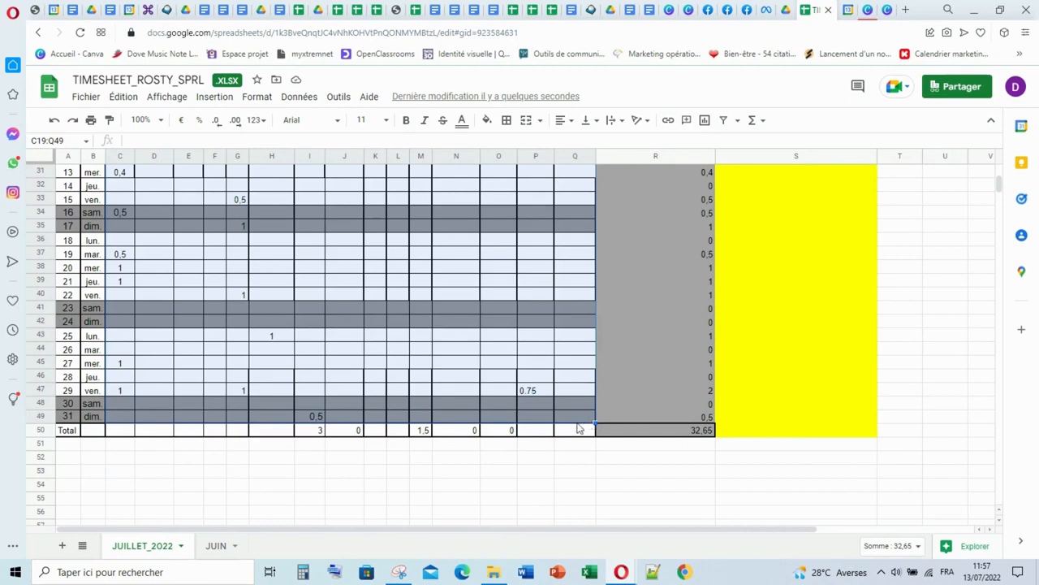
key("Delete")
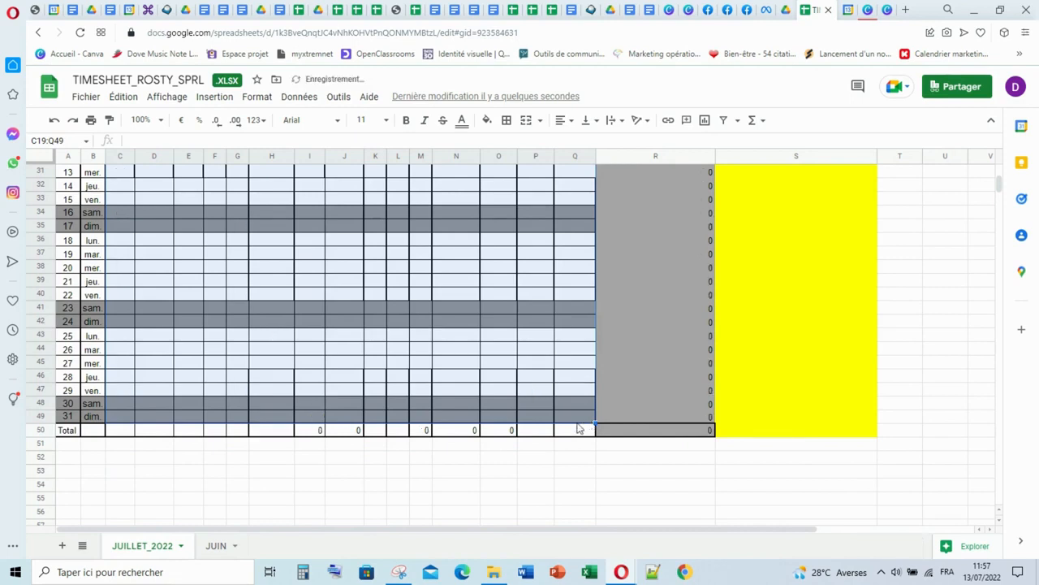
left_click(523, 325)
- Review the emptied July rows, the daily totals and the Commentaire column from day 1 to the Total row
scroll(512, 321, "up", 1)
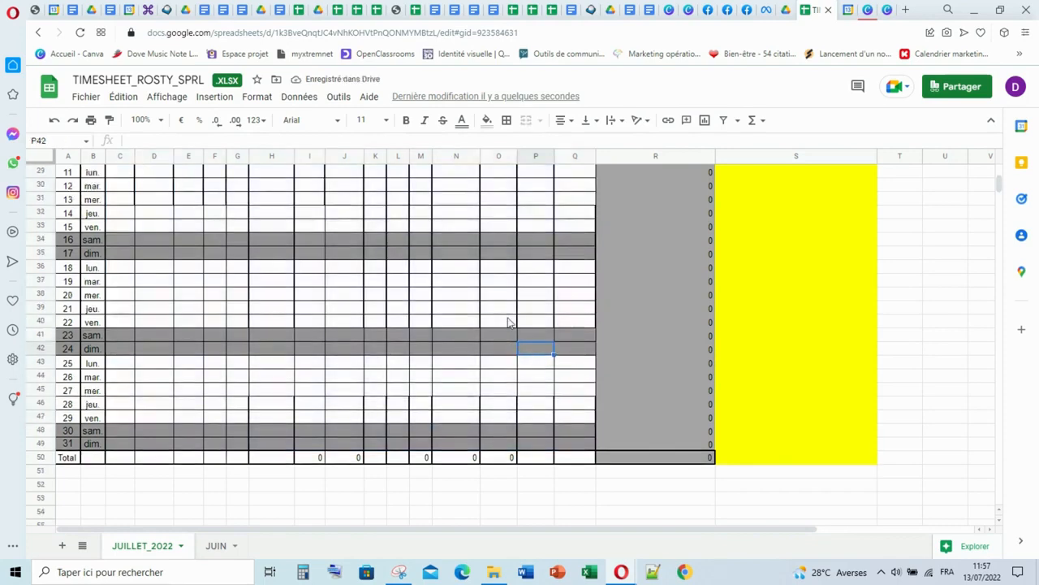
scroll(509, 323, "up", 5)
scroll(516, 333, "down", 8)
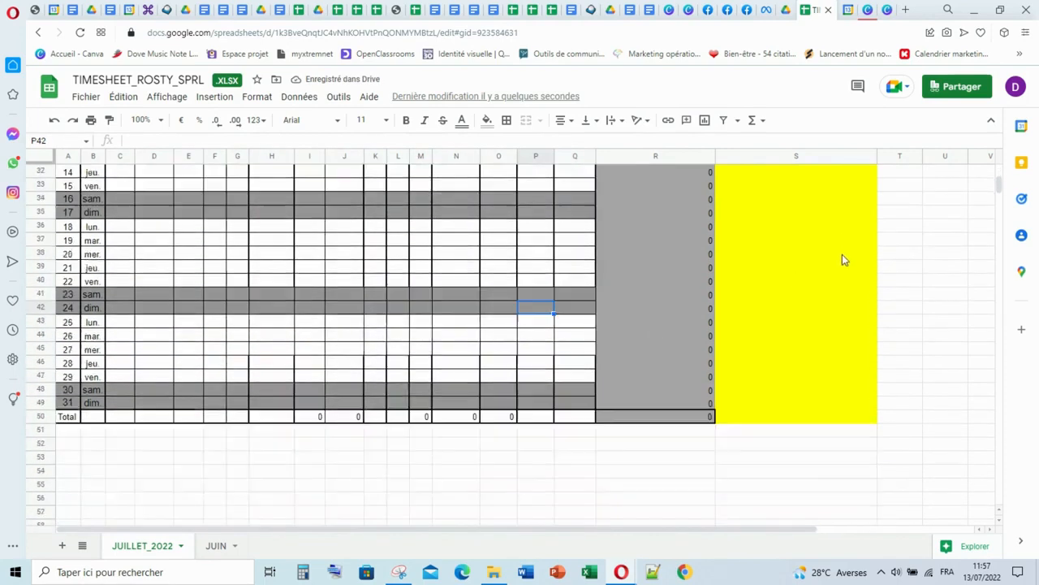
scroll(541, 366, "up", 5)
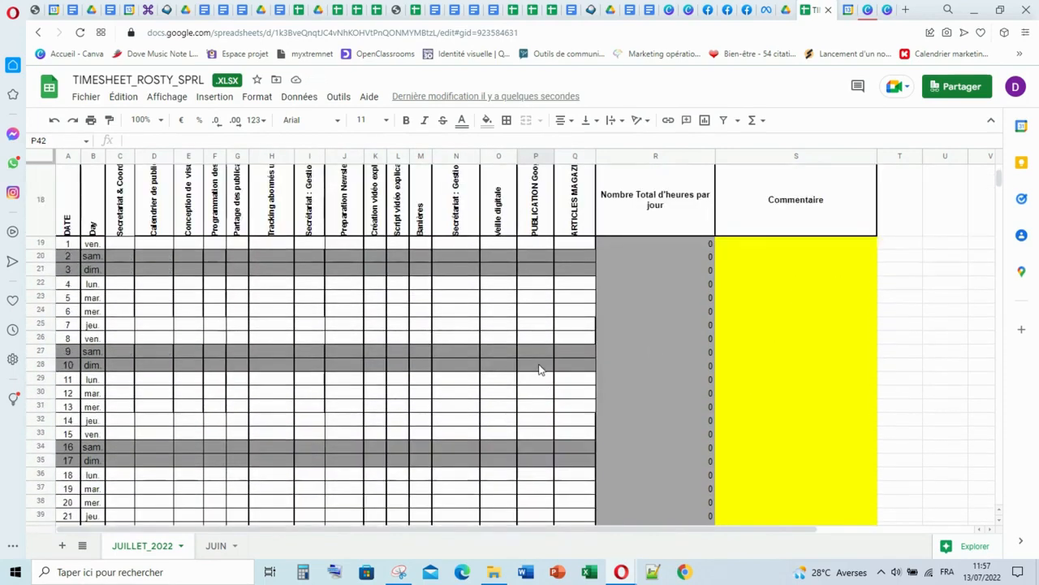
scroll(542, 371, "up", 1)
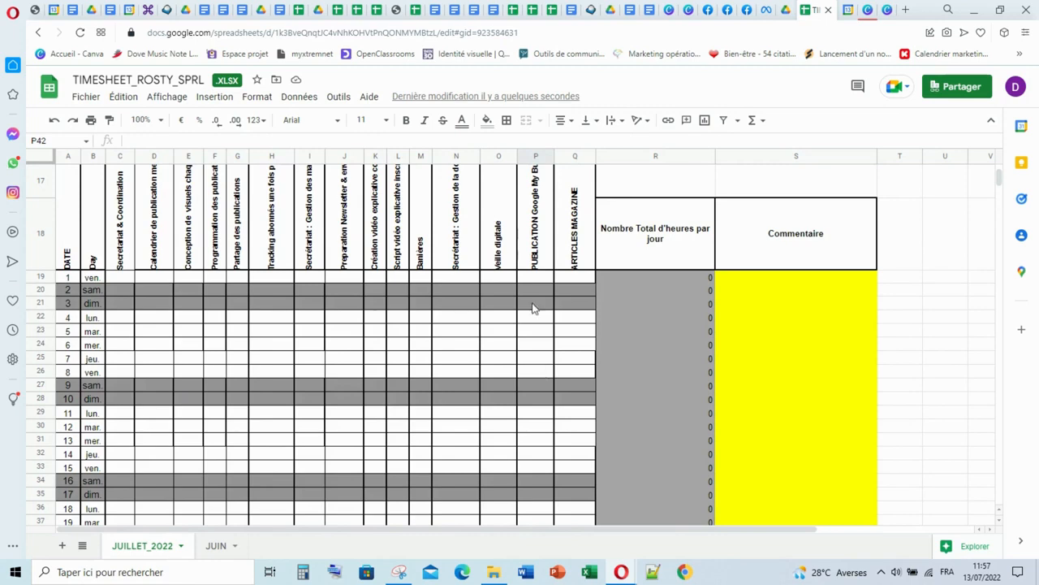
scroll(514, 316, "down", 3)
scroll(514, 317, "up", 3)
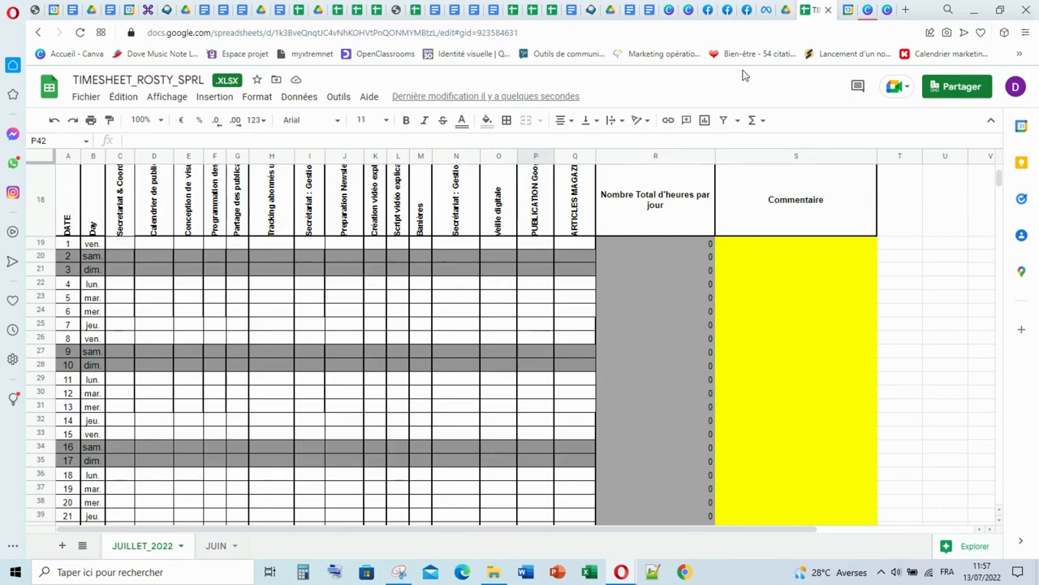
- Switch to Google Agenda and view the details of the SECRETARIAT & COORDINATION event on Monday 11 July
left_click(845, 18)
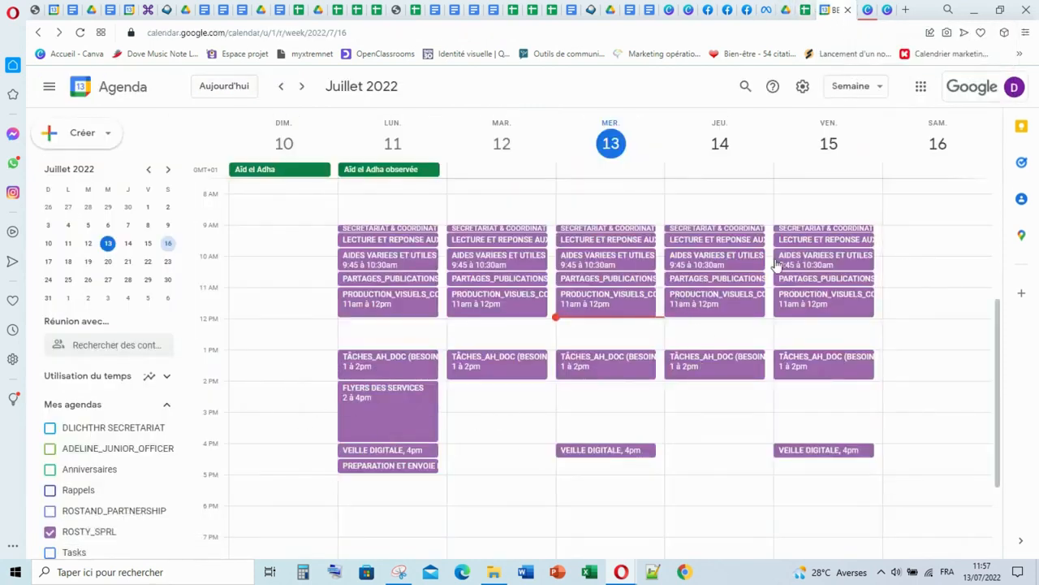
scroll(777, 268, "down", 2)
scroll(777, 268, "up", 4)
scroll(777, 268, "down", 2)
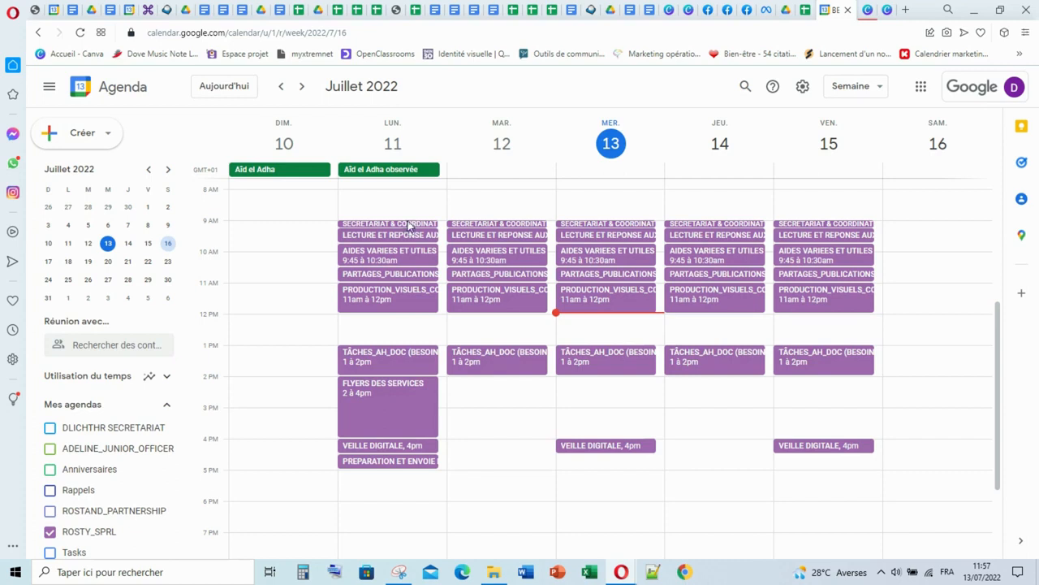
left_click(410, 226)
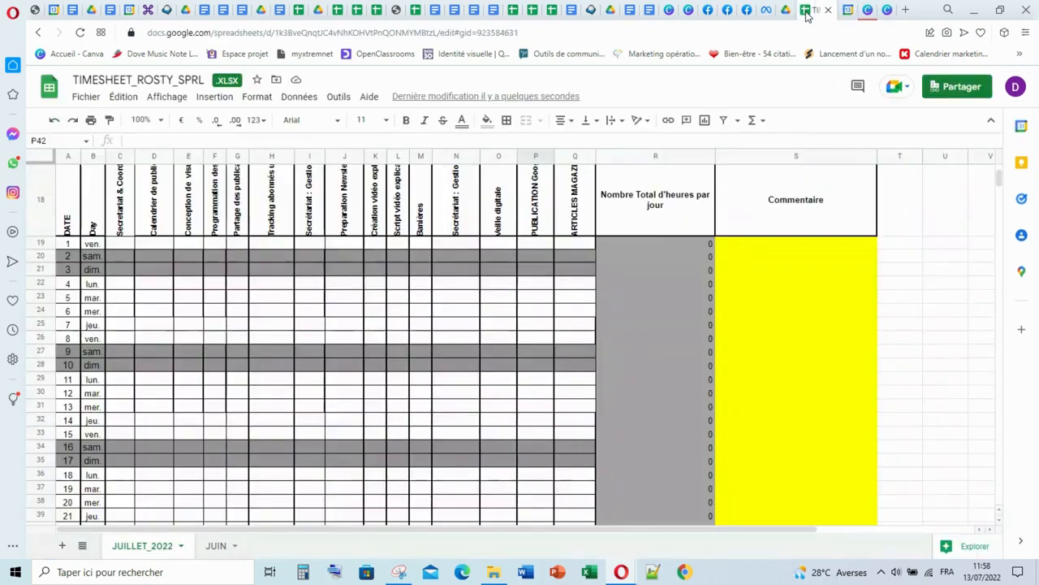
- Back in the timesheet, log 0,25 hours of Secretariat & Coordination for Monday the 11th and inspect that day's total formula
left_click(810, 10)
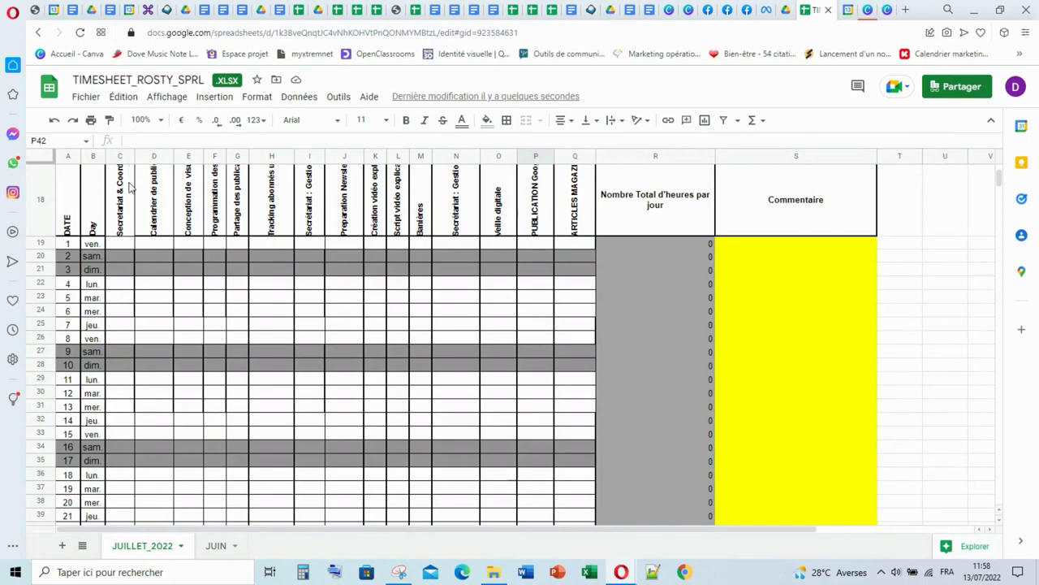
scroll(128, 187, "up", 5)
scroll(125, 316, "down", 4)
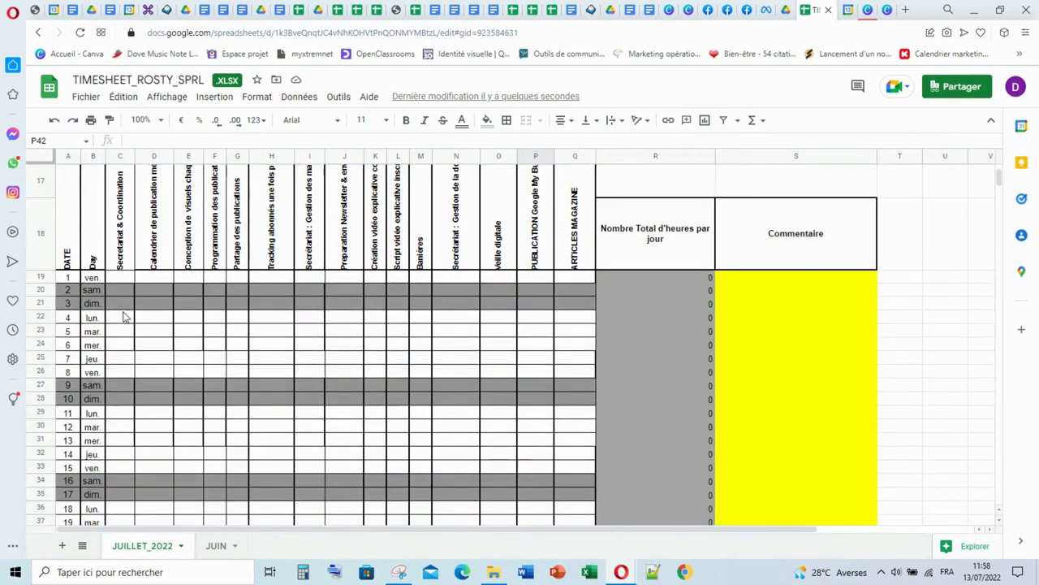
scroll(125, 333, "down", 1)
left_click(122, 379)
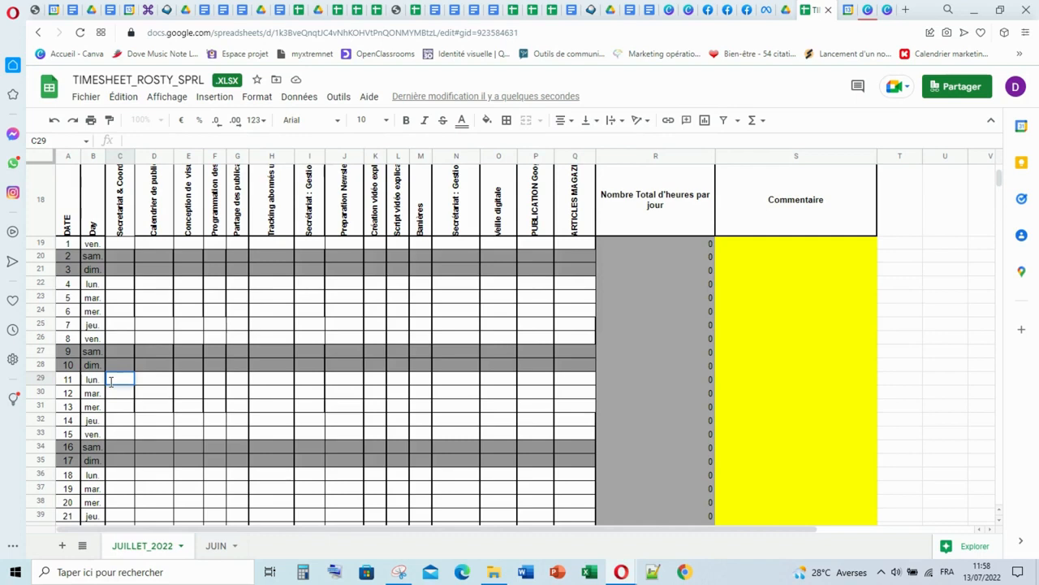
type("25")
left_click(183, 391)
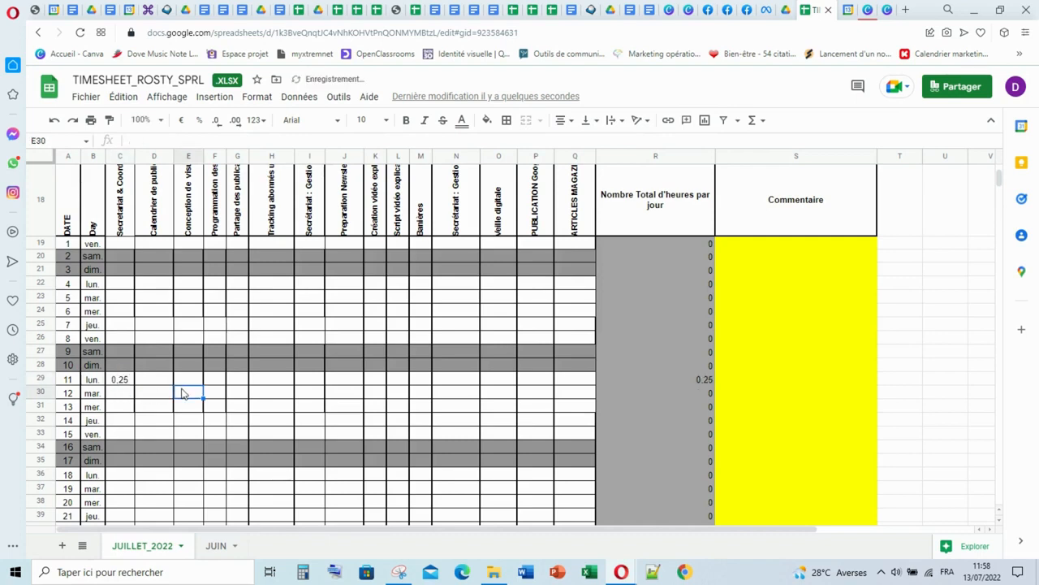
left_click(39, 379)
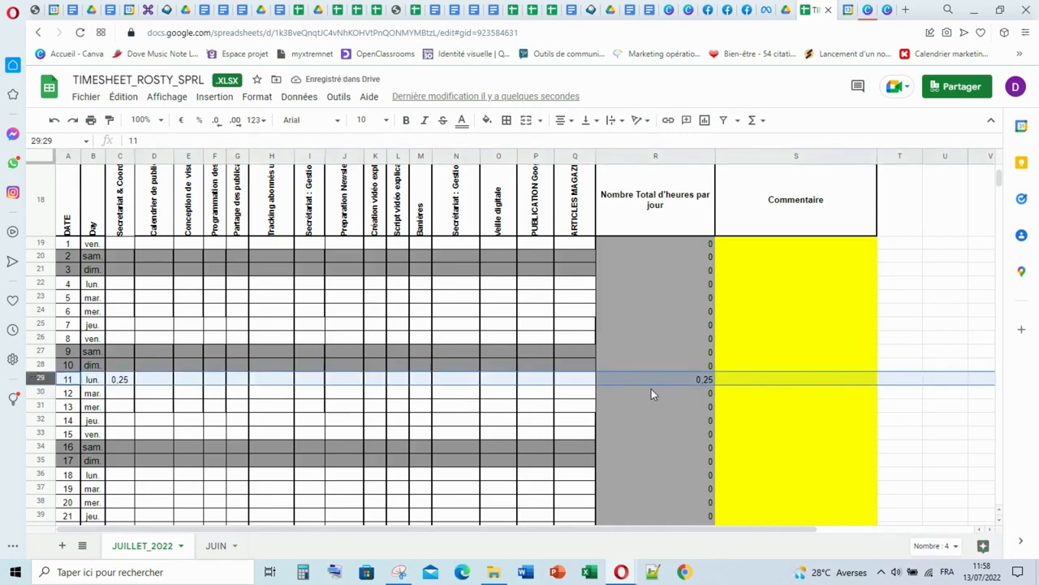
left_click(705, 380)
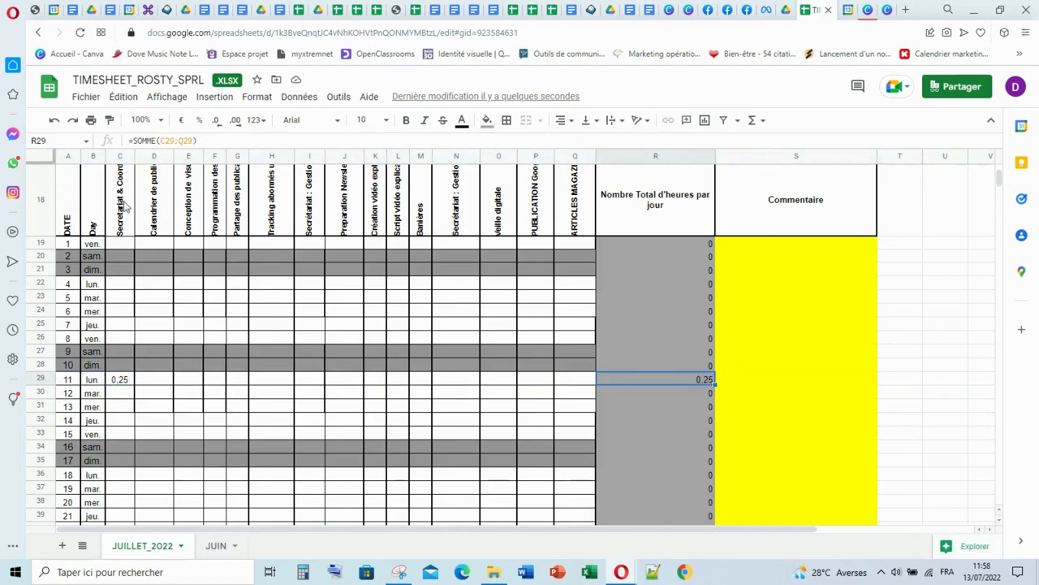
- Extend the SOMME column formulas in the Total row to the empty project cells C50:H50, K50:L50 and P50:Q50
scroll(116, 383, "down", 3)
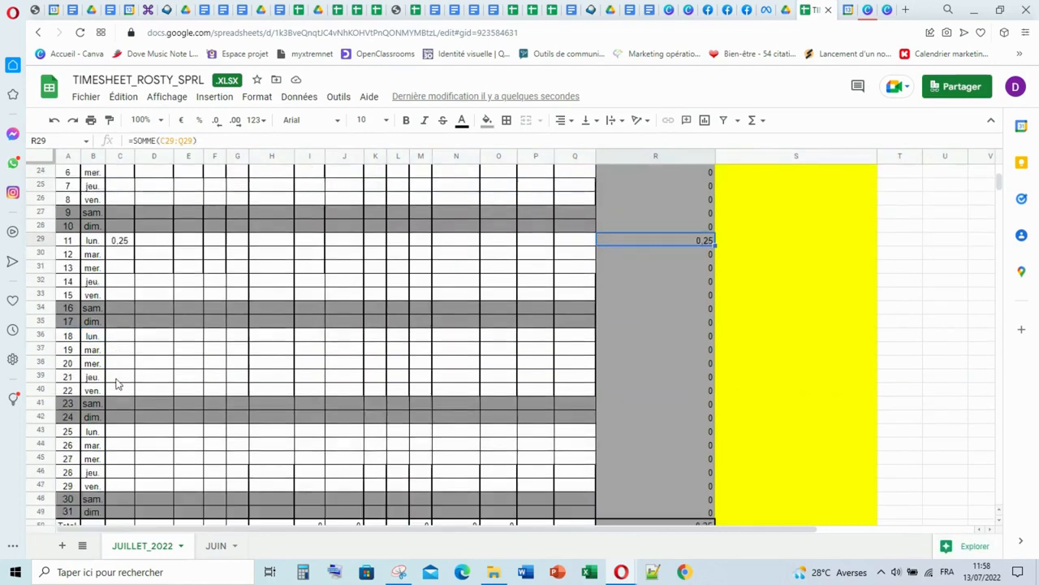
scroll(118, 383, "down", 2)
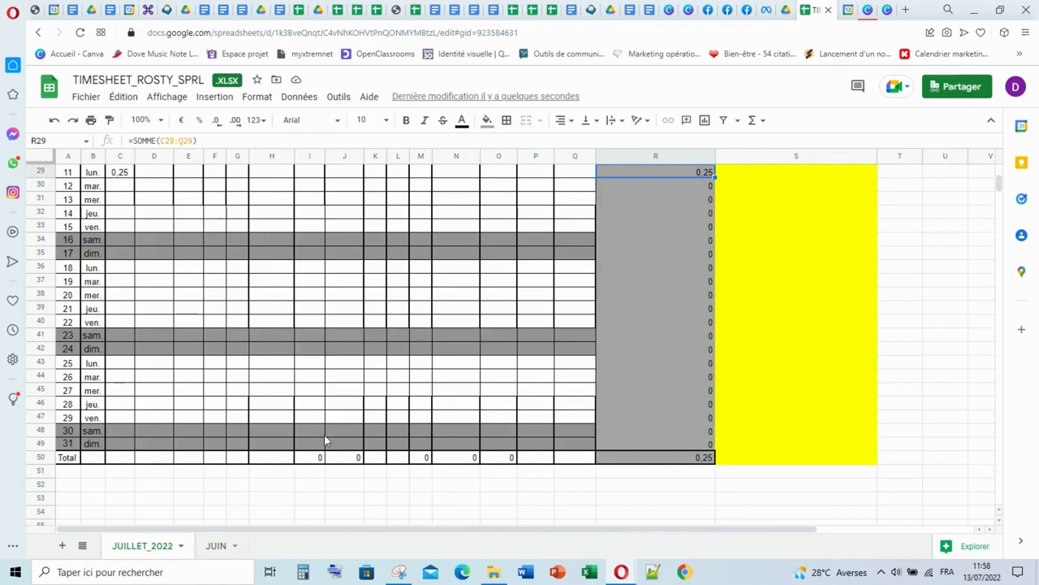
left_click(317, 457)
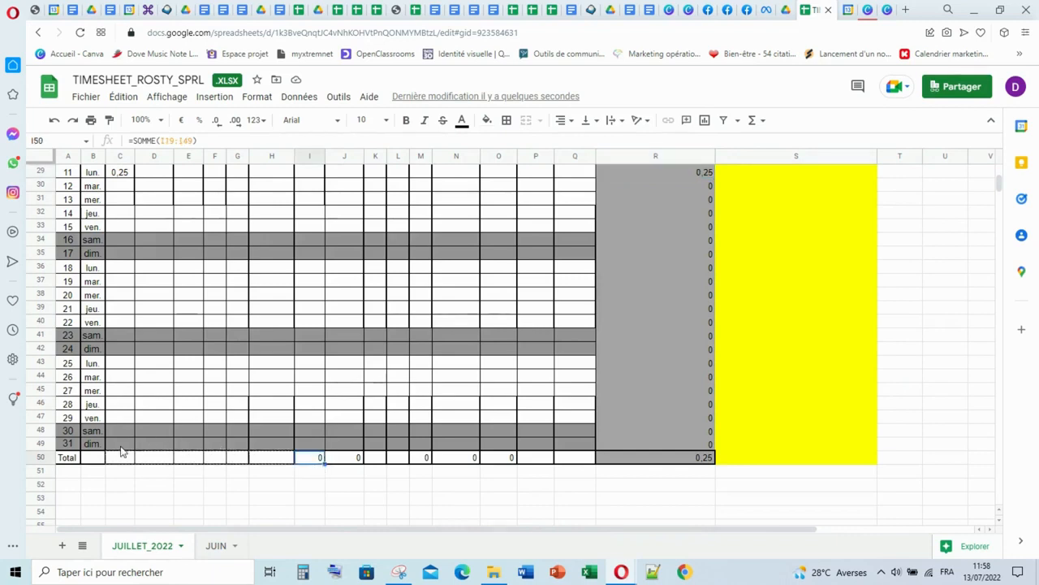
left_click_drag(94, 452, 135, 478)
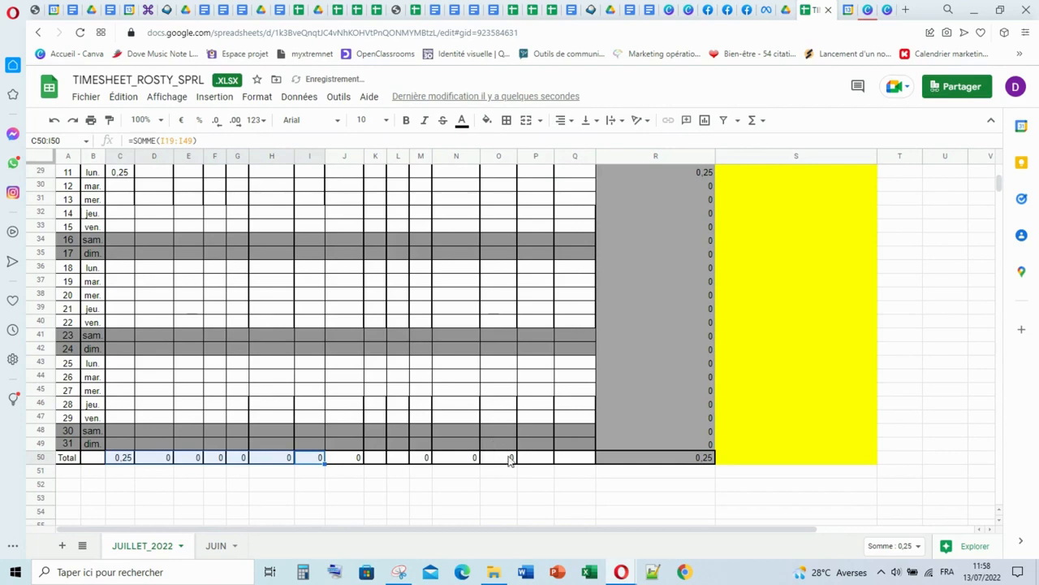
left_click(506, 457)
left_click_drag(517, 464, 577, 464)
left_click(410, 457)
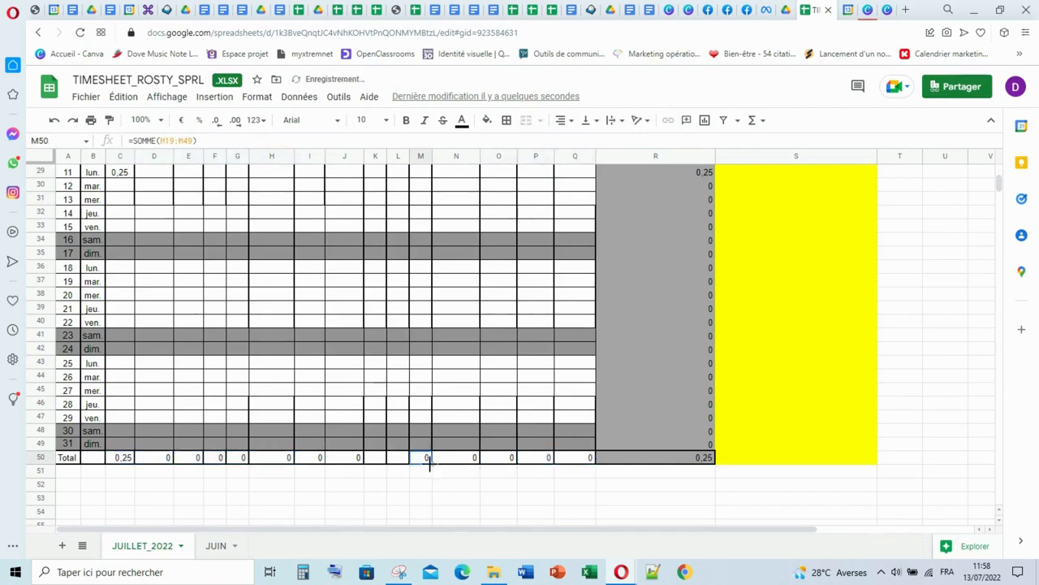
left_click_drag(432, 463, 382, 466)
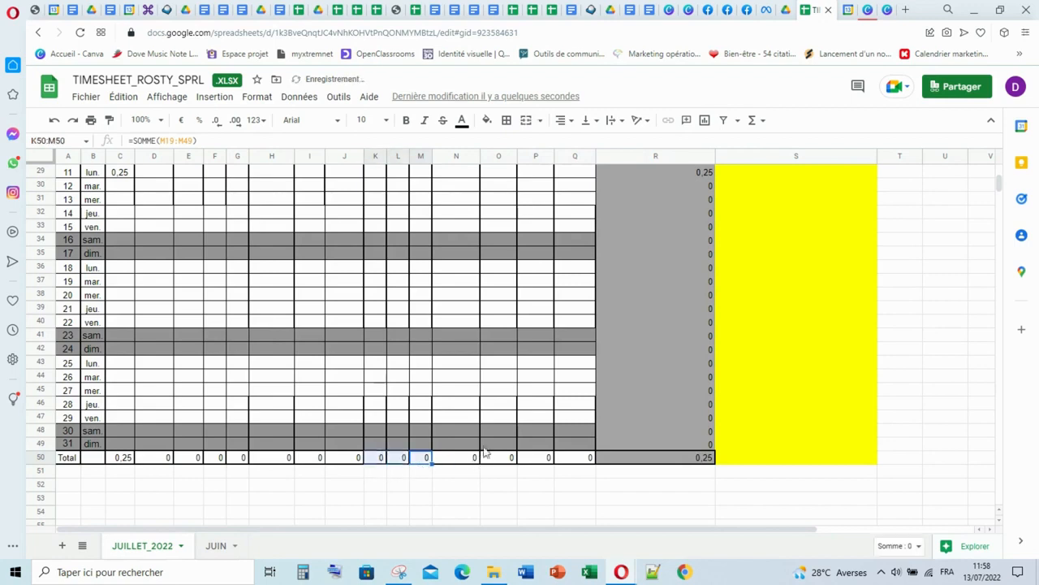
left_click(493, 392)
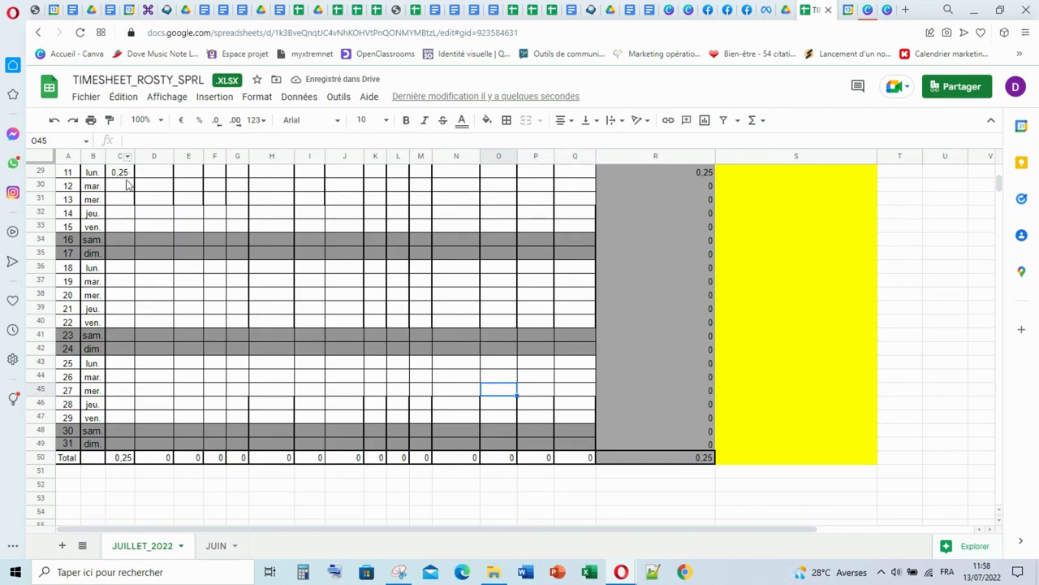
scroll(121, 219, "up", 2)
scroll(121, 211, "up", 3)
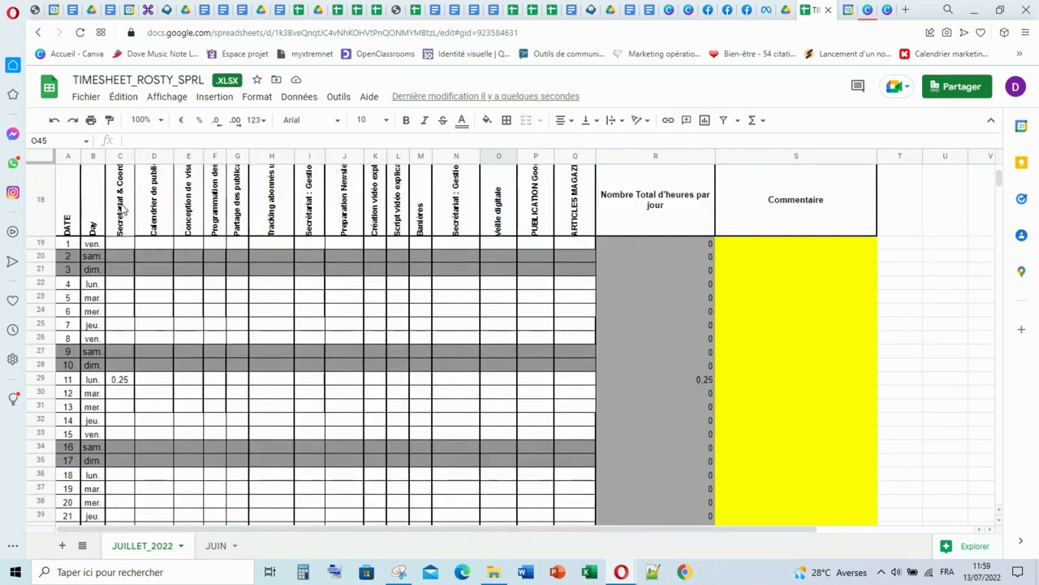
- Inspect the SOMME formula in the Total row for the Secretariat & Coordination column
scroll(123, 384, "down", 3)
scroll(123, 384, "down", 2)
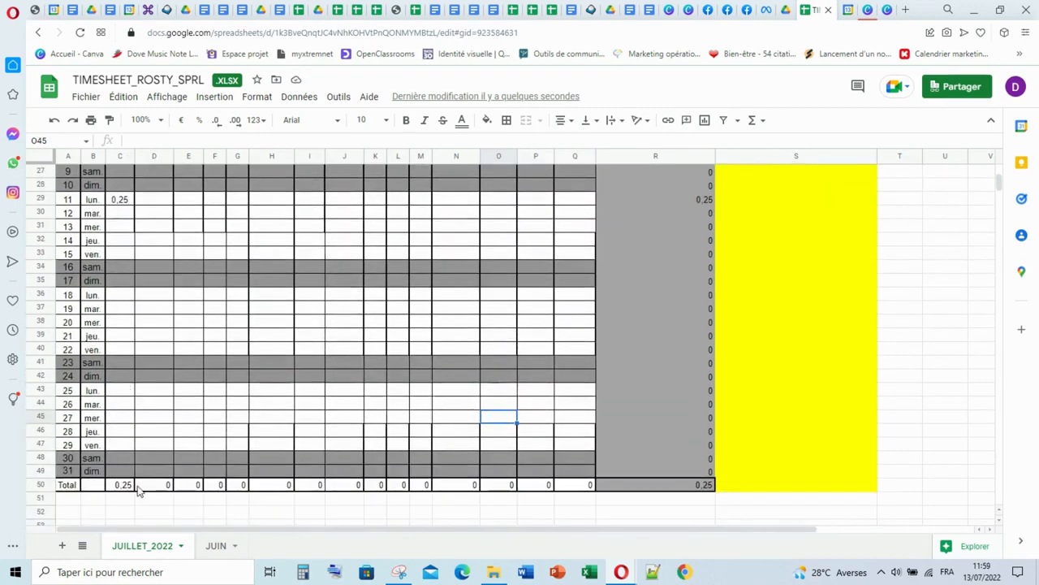
left_click(127, 486)
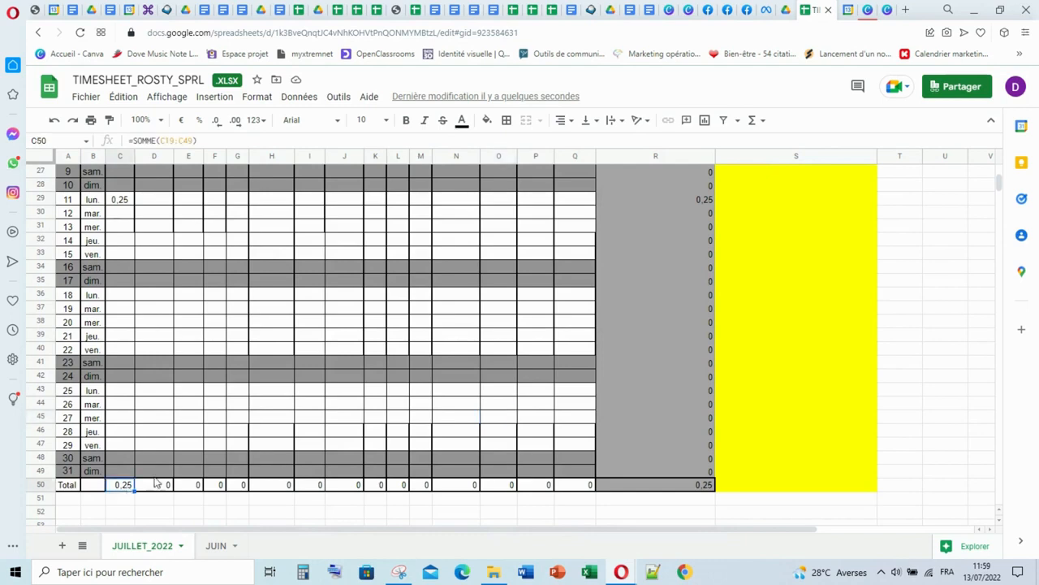
left_click(396, 323)
scroll(504, 305, "up", 2)
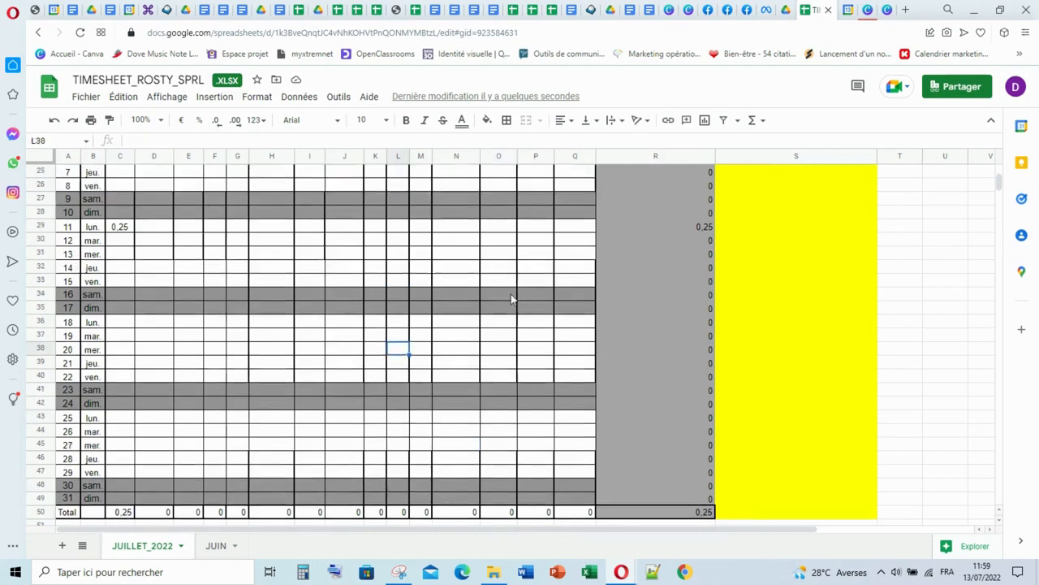
- Switch to Google Agenda and view the details of the LECTURE ET REPONSE AUX COMMENTAIRES RS event on Monday 11 July
left_click(847, 11)
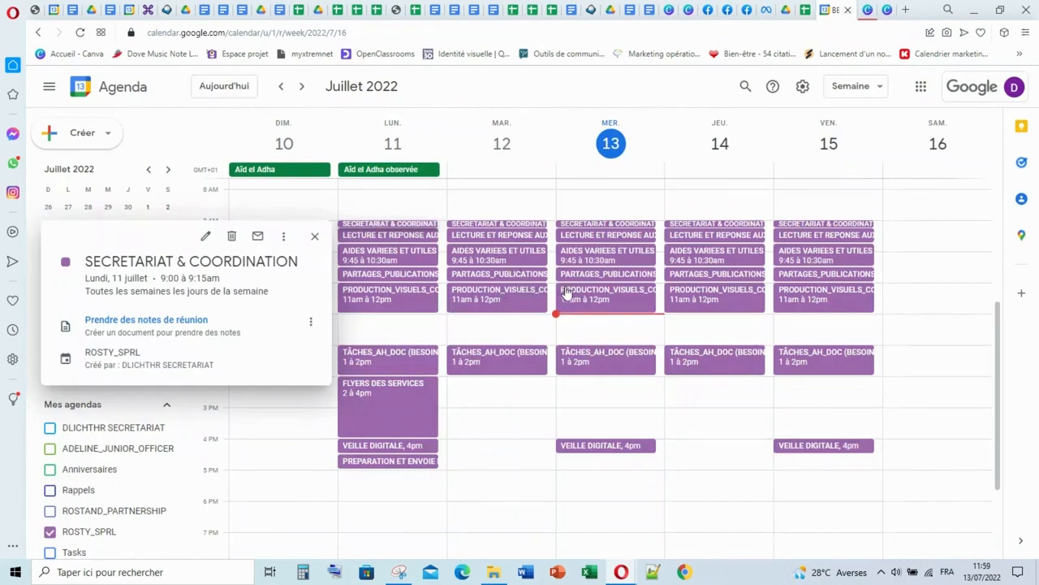
left_click(391, 236)
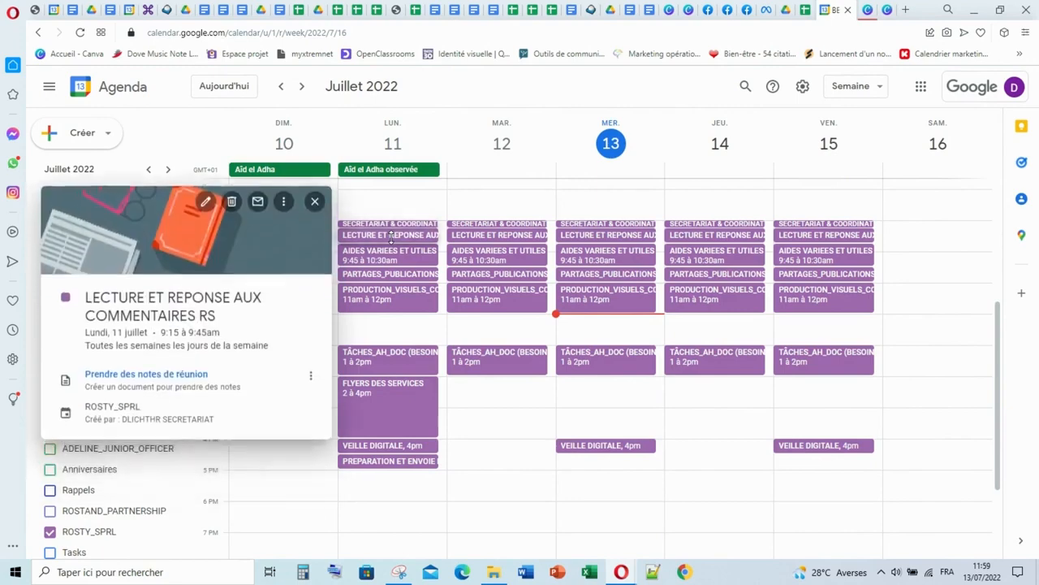
left_click(315, 203)
- Back in the timesheet, append "et lecture et réponse aux questions" to the column heading "Programmation des publications Facebook et LinkedIn"
left_click(805, 9)
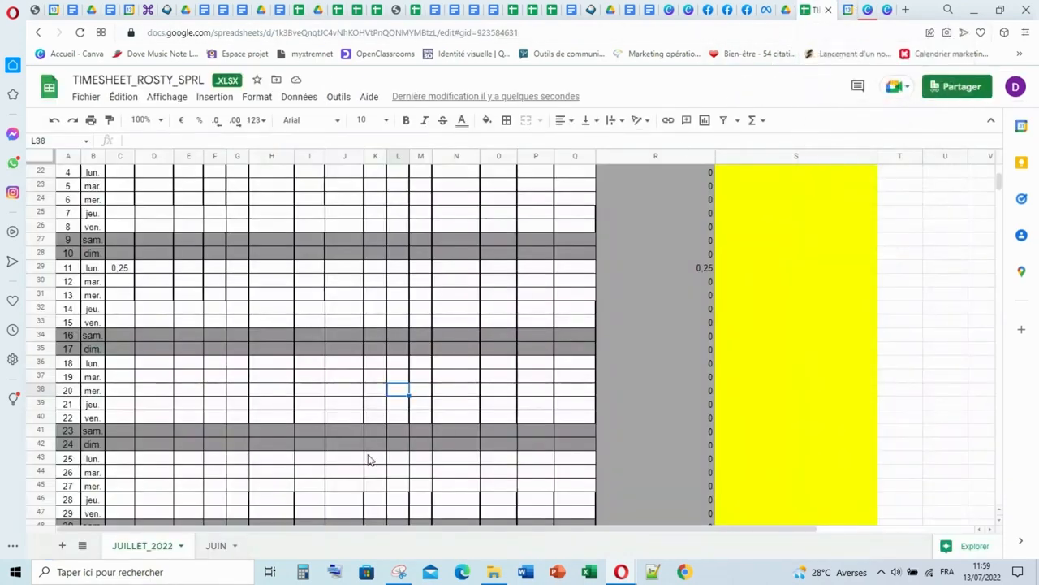
scroll(213, 284, "up", 2)
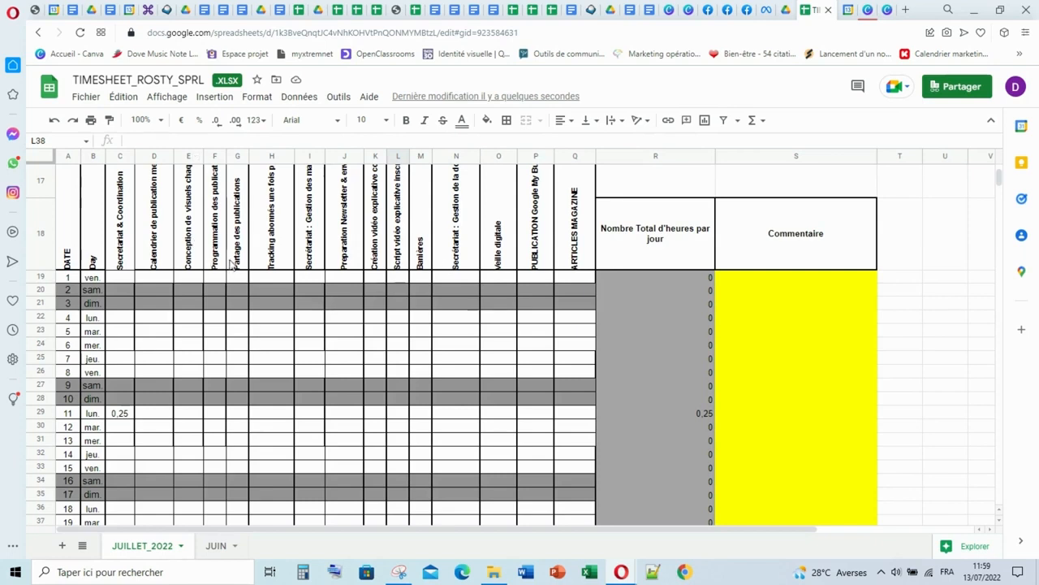
double_click(218, 220)
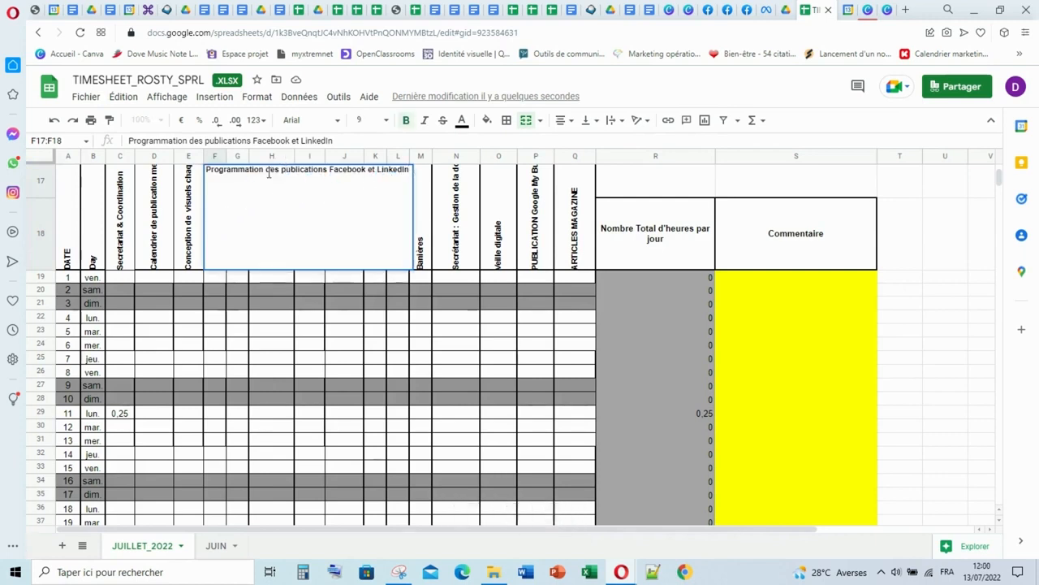
type("et ")
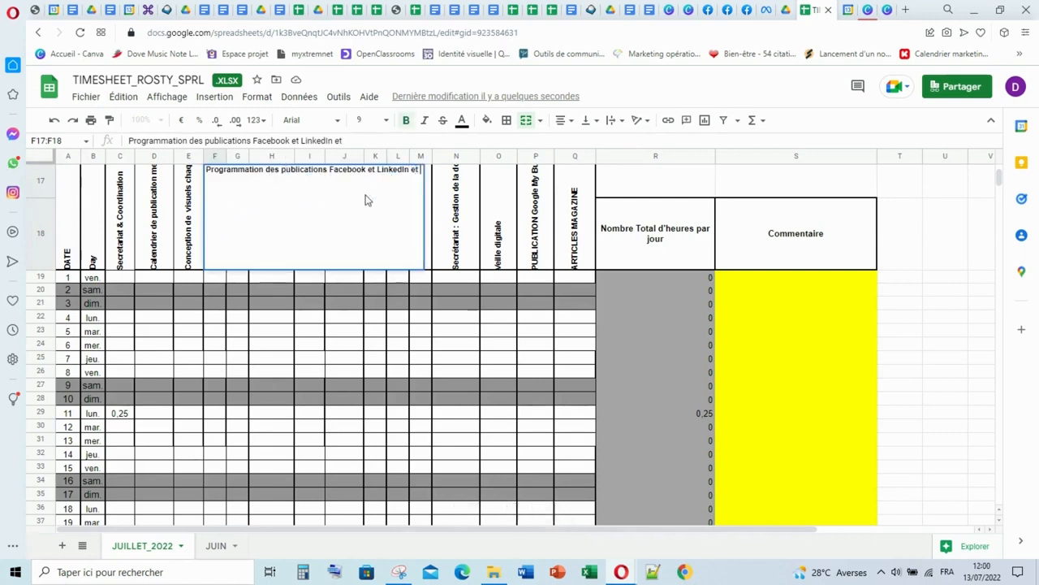
type("lectur")
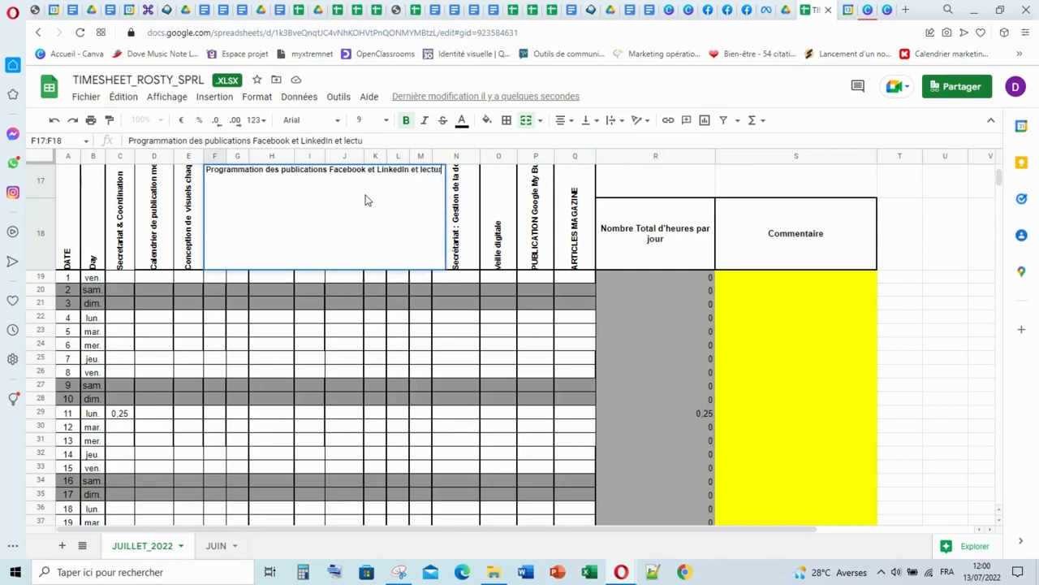
type("e et répo")
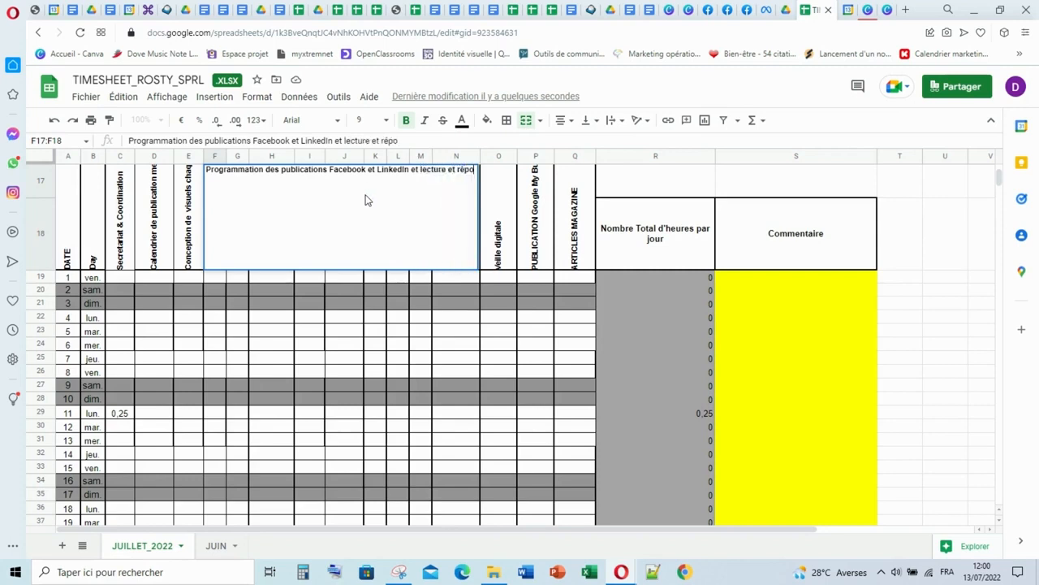
type("nse aux qu")
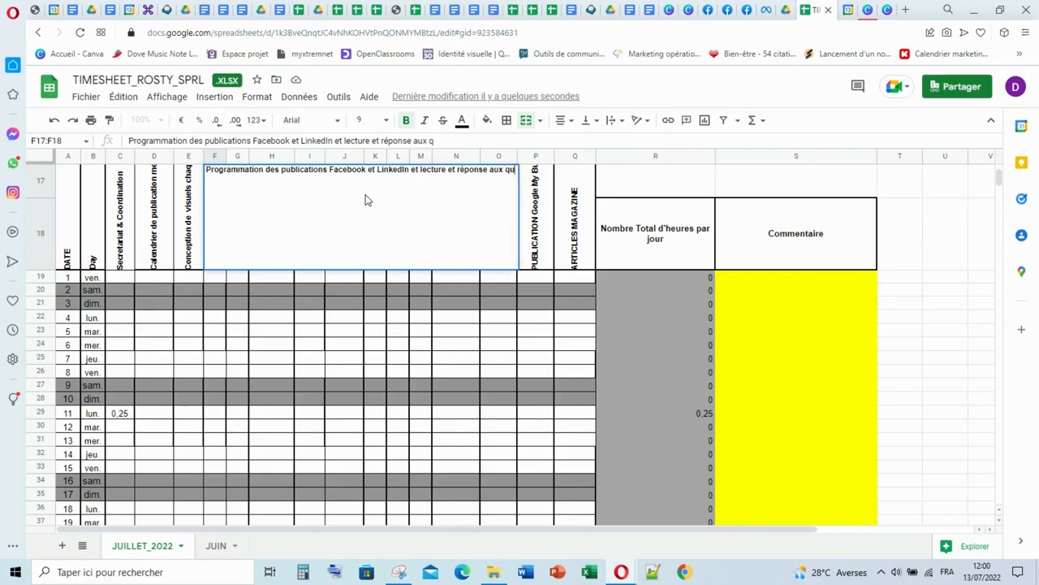
type("estions")
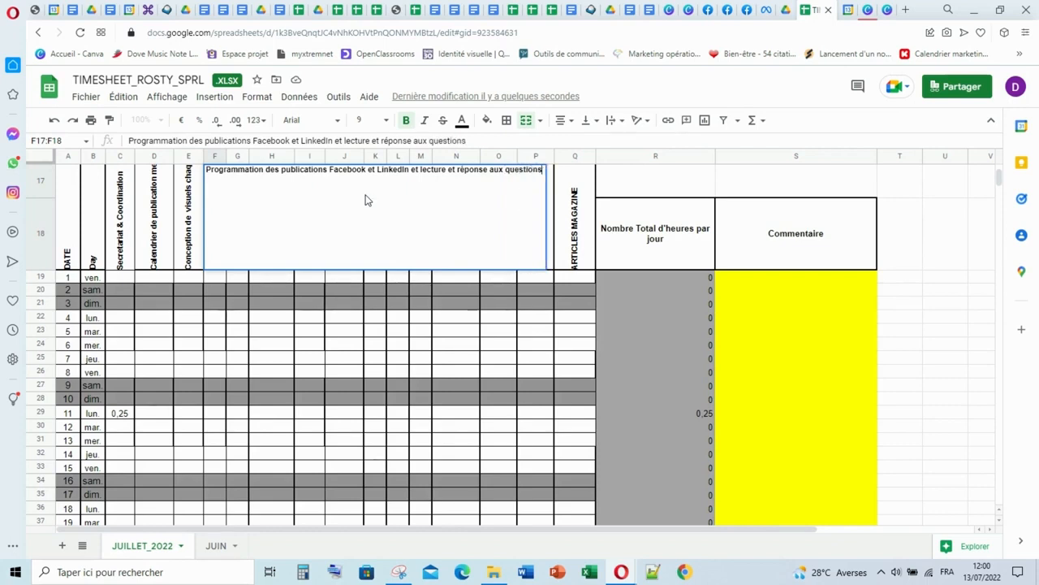
left_click(271, 319)
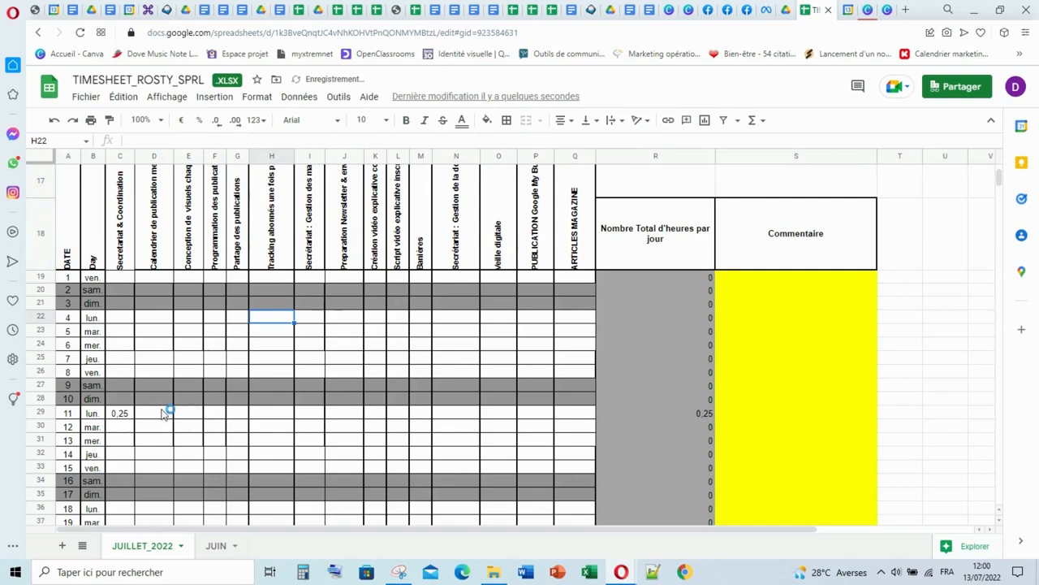
- Log 0,5 hours for Monday the 11th in the Calendrier de publication column and review that day's row
left_click(162, 413)
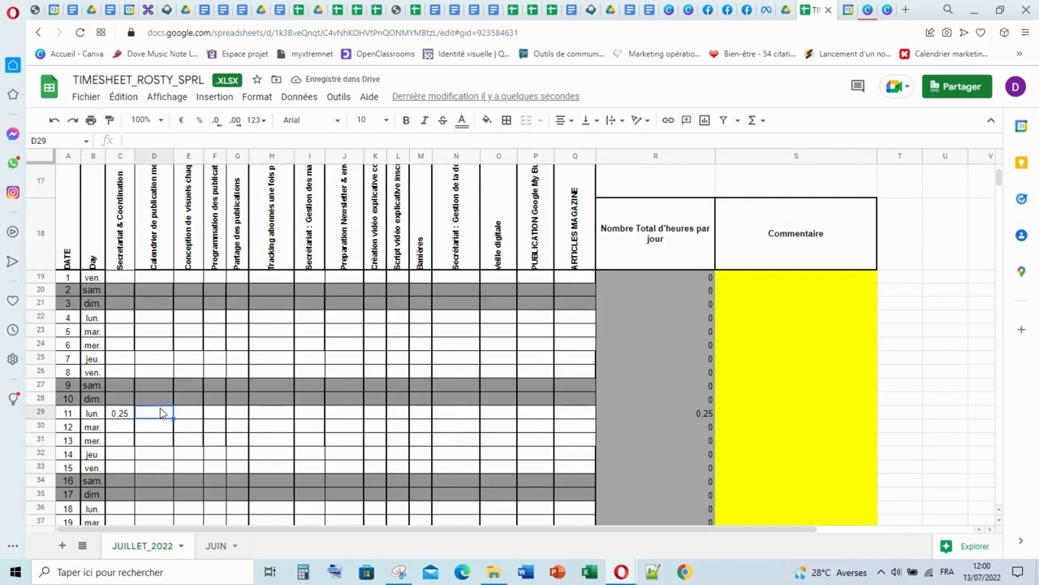
double_click(160, 415)
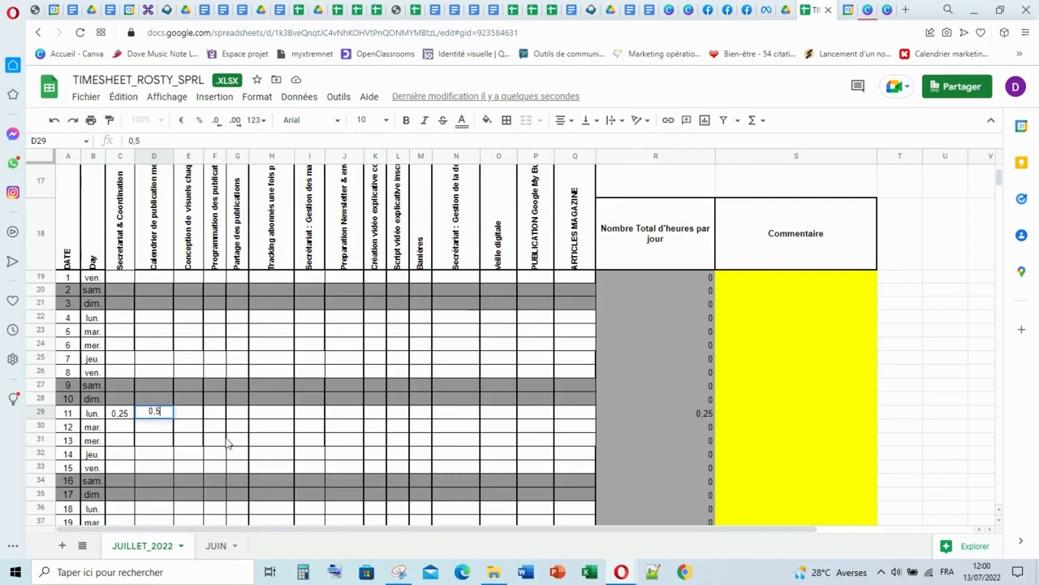
left_click(226, 440)
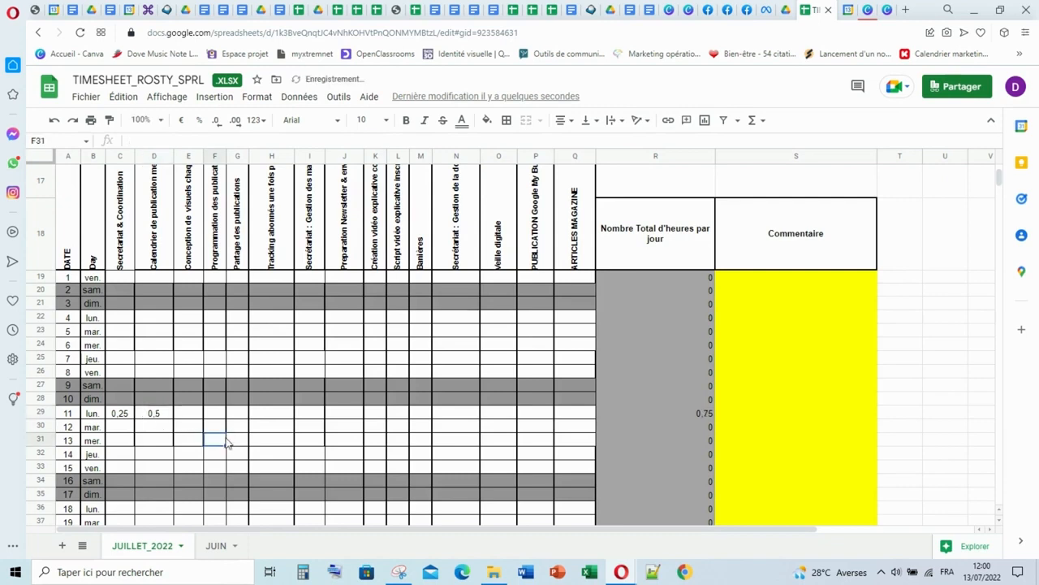
left_click(42, 415)
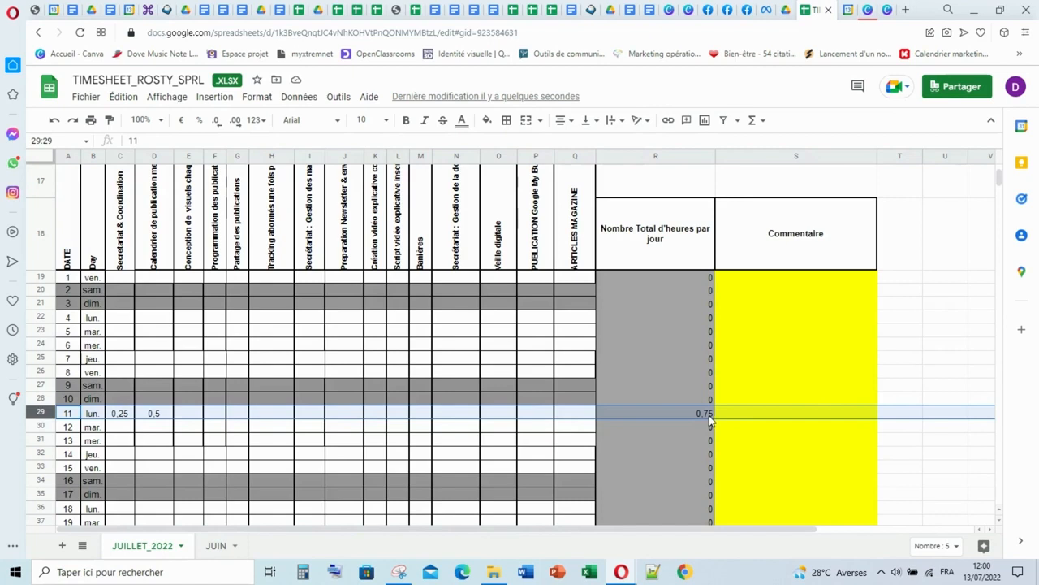
left_click(188, 418)
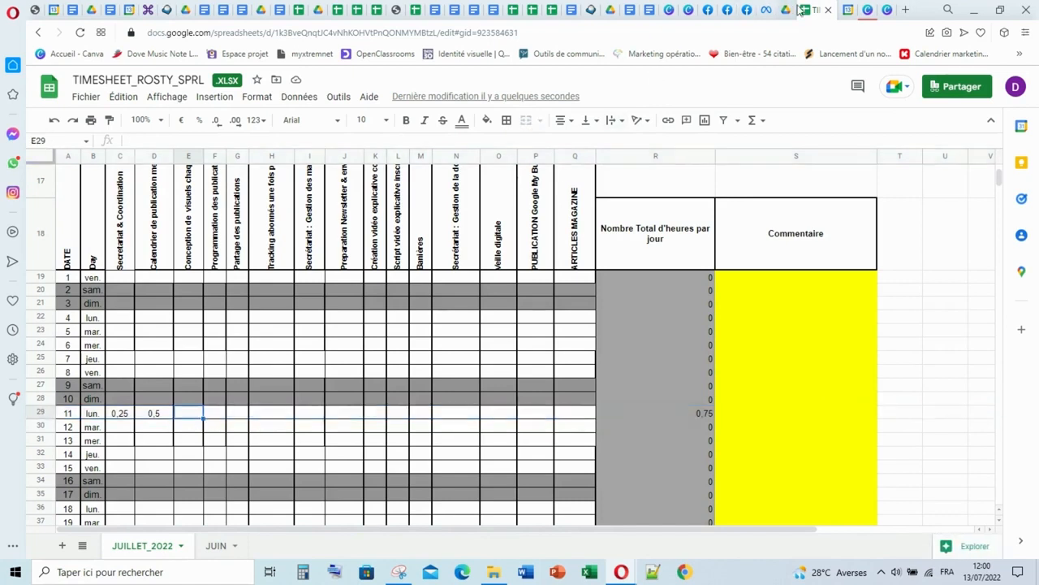
- Check the AIDES VARIEES ET UTILES event of Monday 11 July in Google Agenda and return to the timesheet
left_click(848, 11)
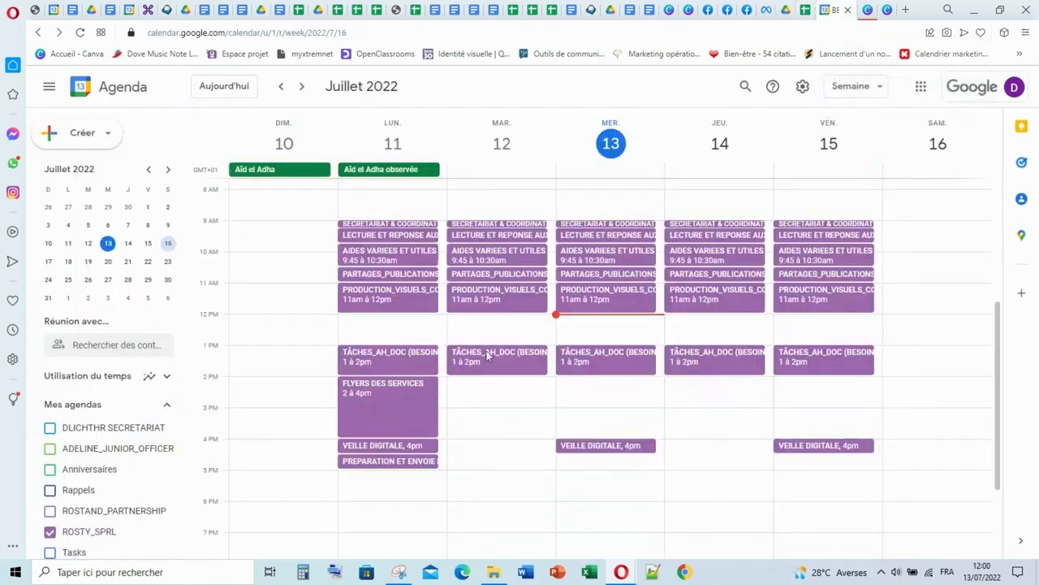
left_click(389, 259)
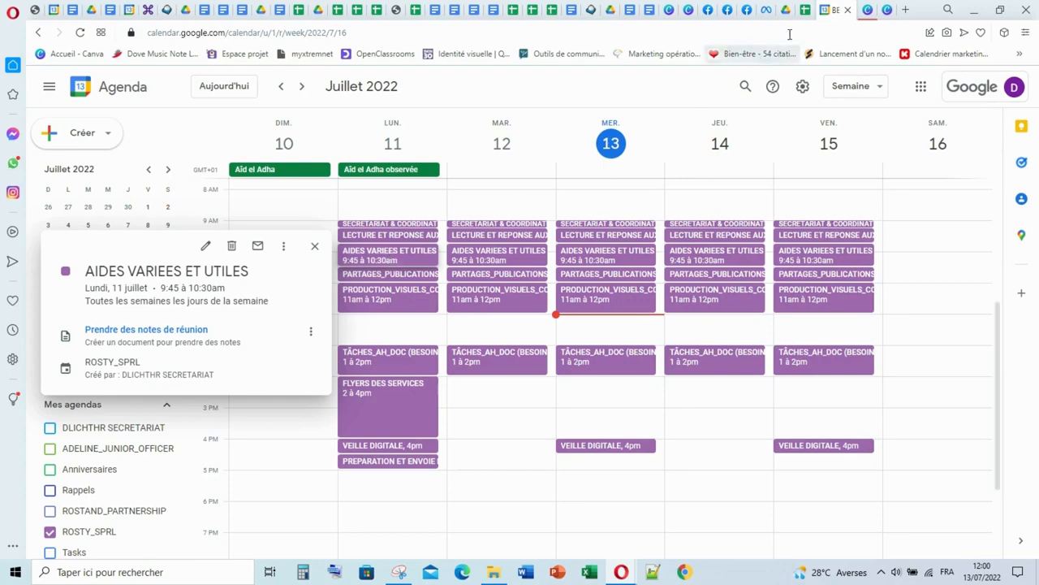
left_click(805, 10)
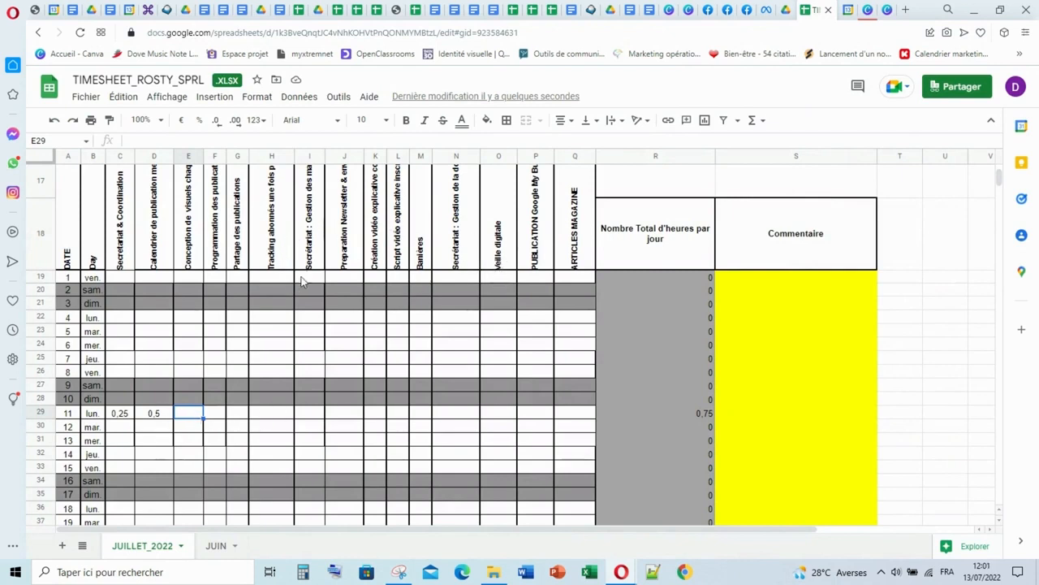
- Replace the Banières column heading with "Encadrements des employers sur les RS"
left_click(418, 257)
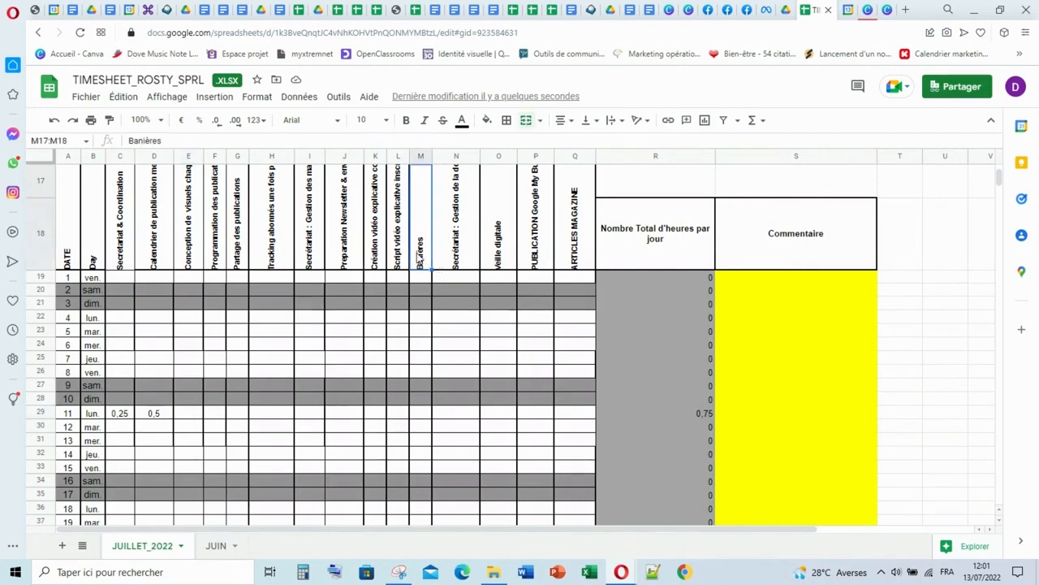
double_click(428, 170)
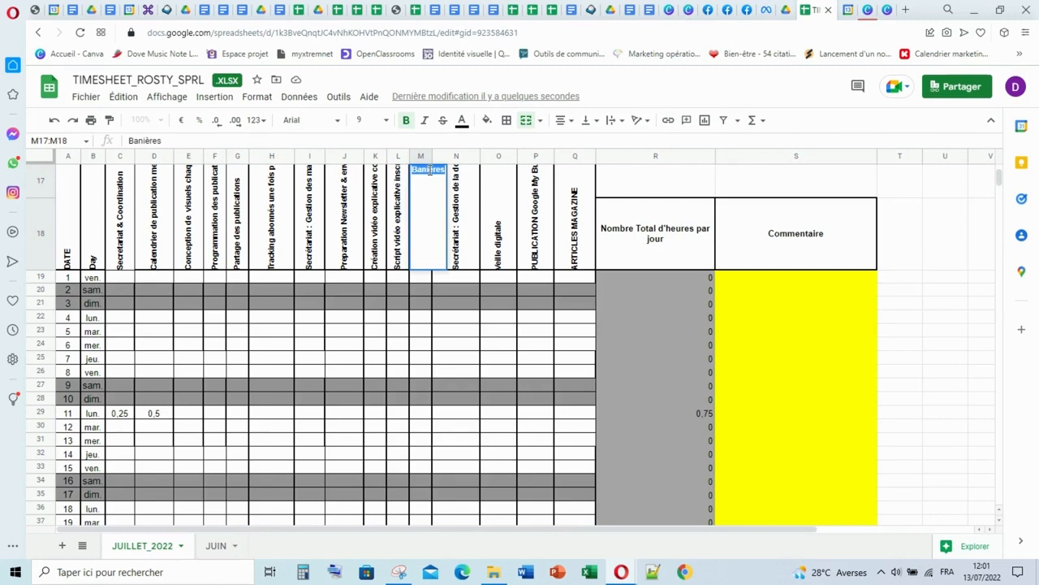
type("E")
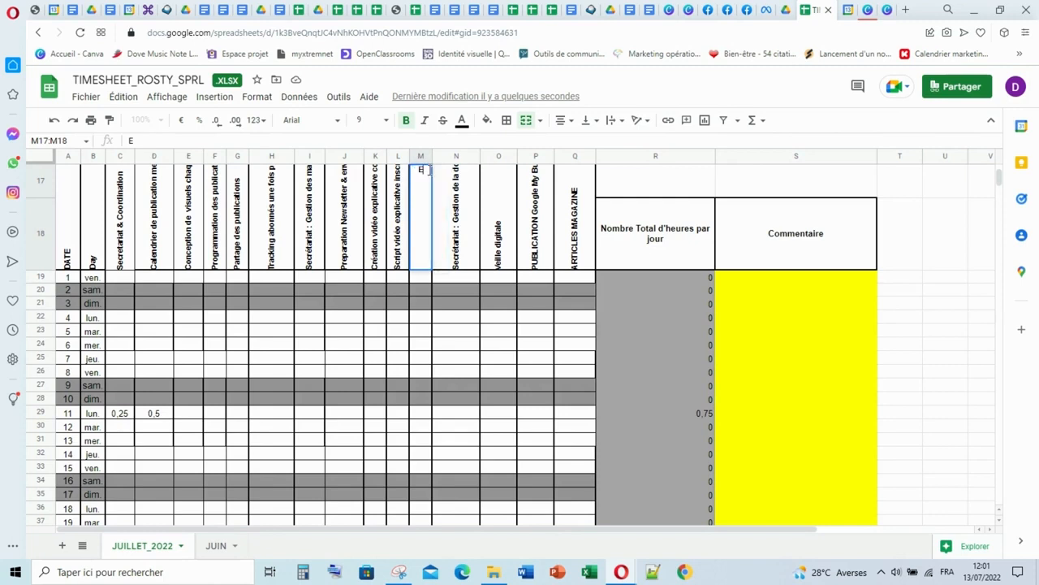
type("ncadrements")
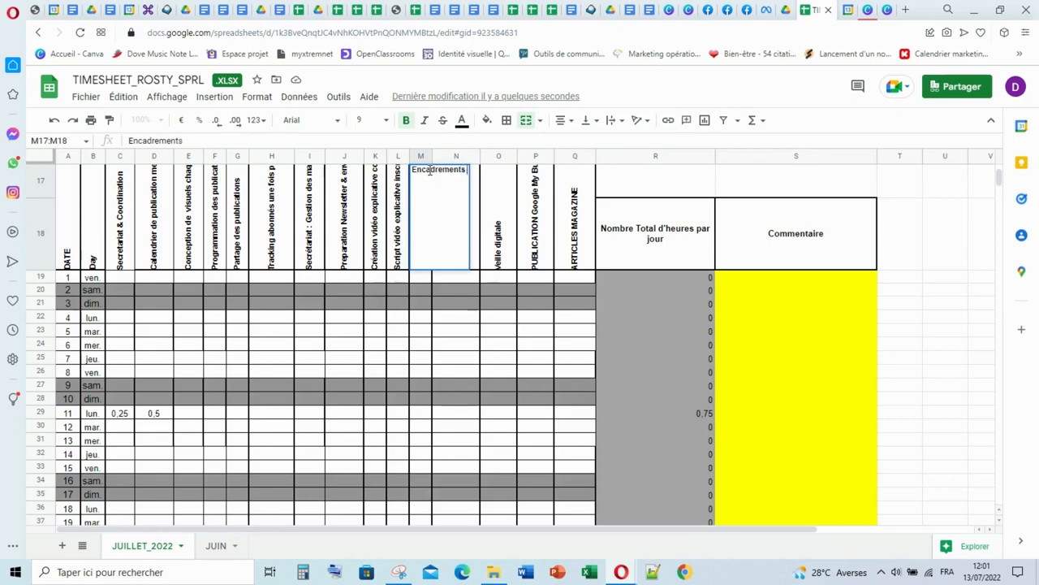
type(" des e")
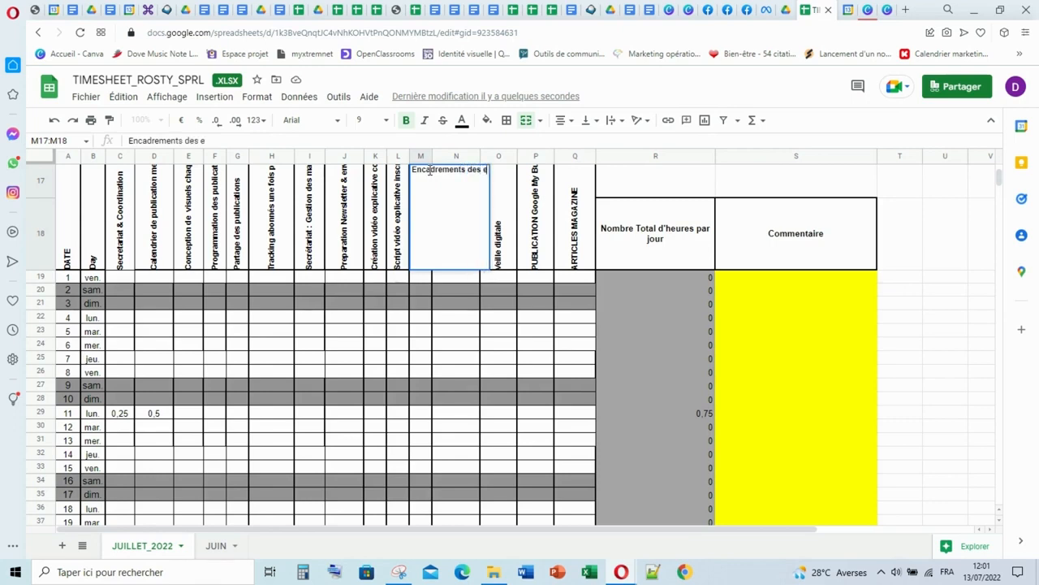
type("mplo")
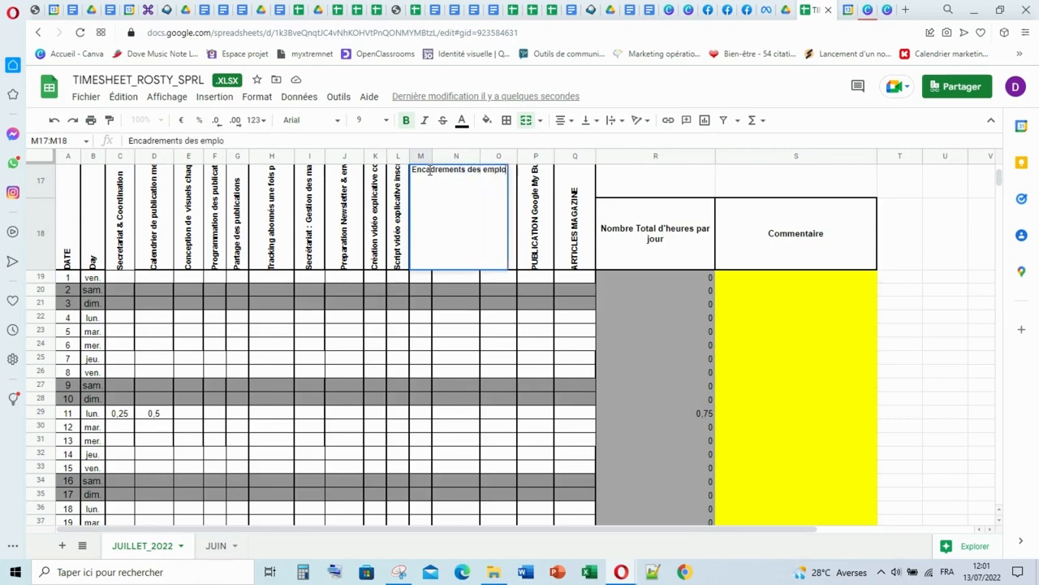
type("yers")
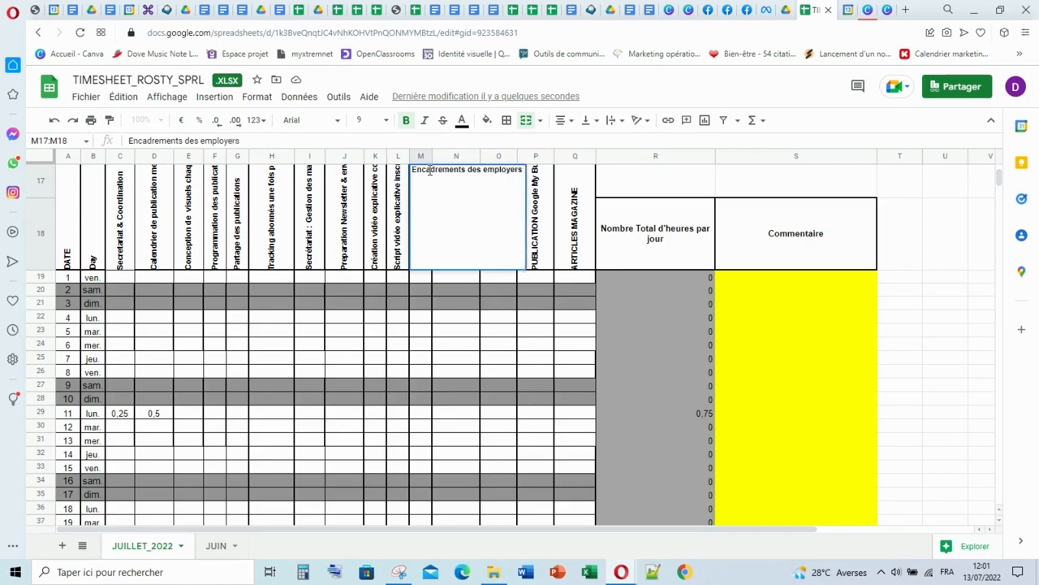
type(" sur le")
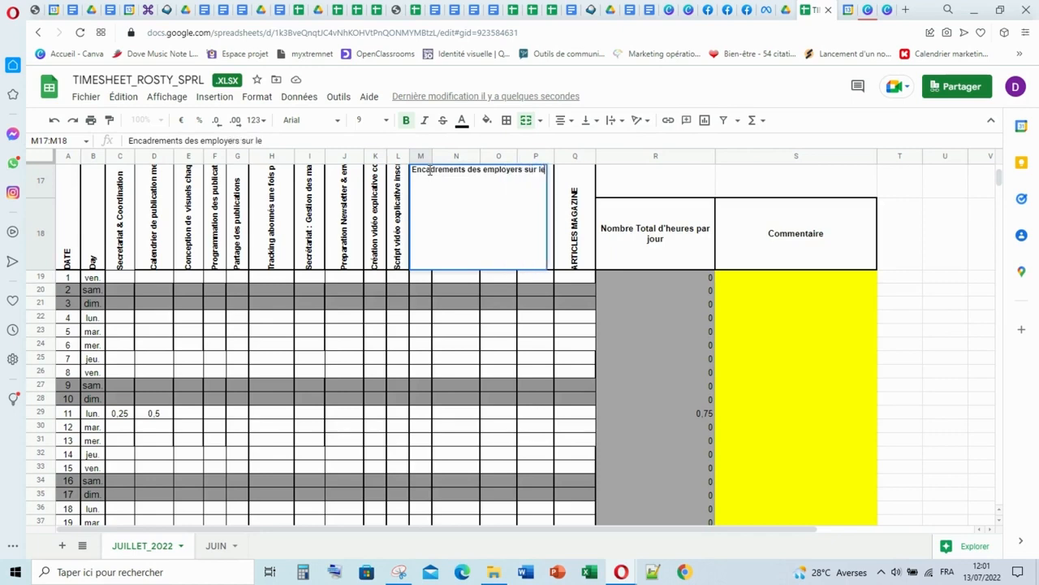
type("s RS")
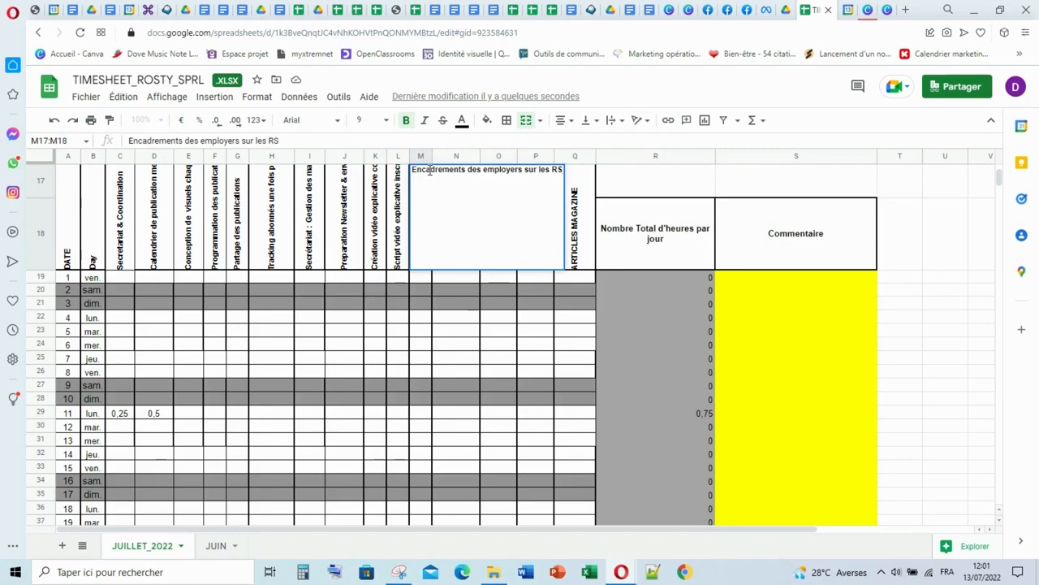
left_click(427, 345)
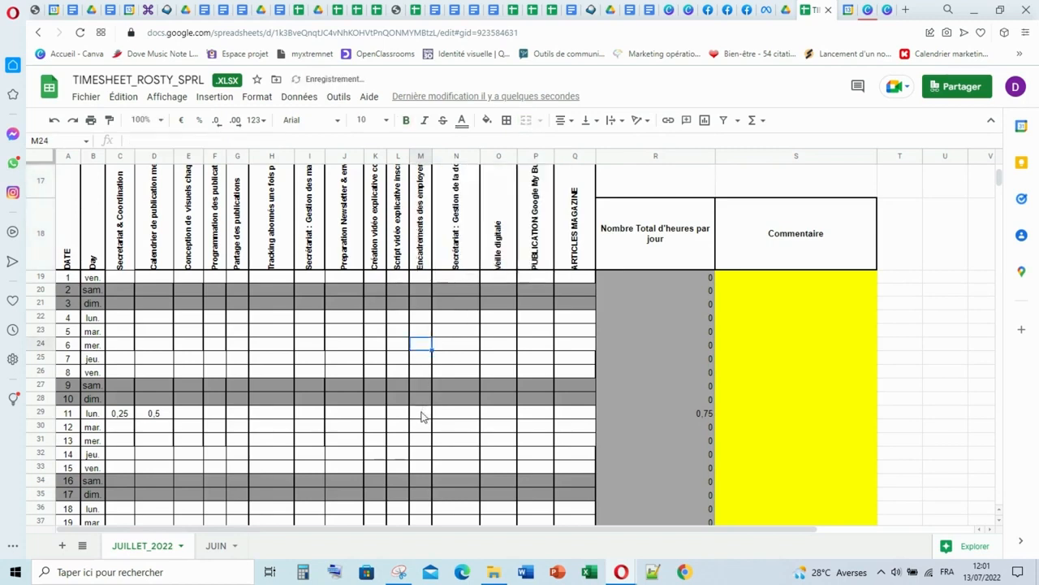
- Log 0,75 hours for Monday the 11th in the Encadrements des employers sur les RS column
scroll(435, 362, "down", 1)
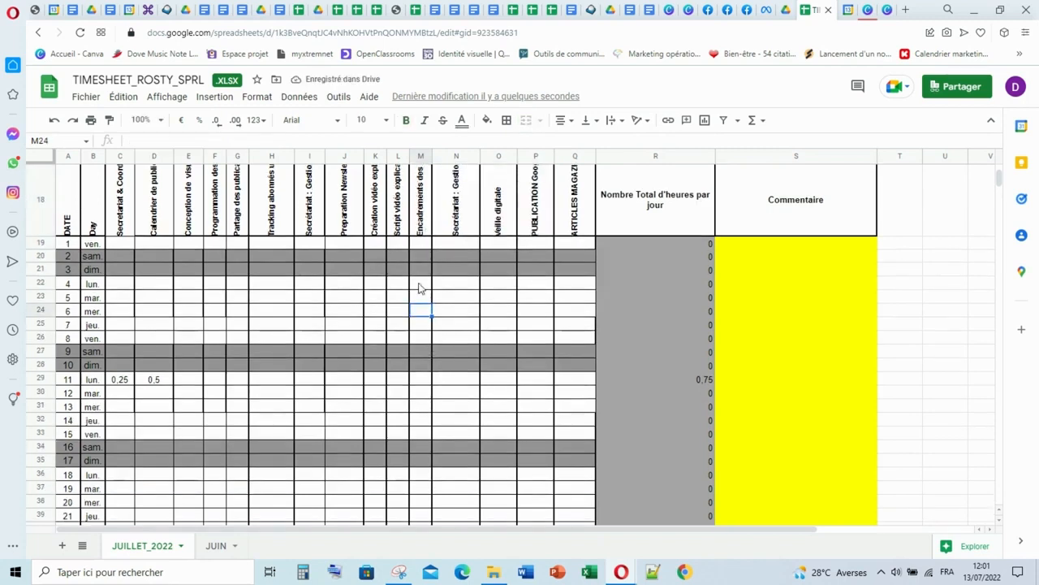
double_click(419, 379)
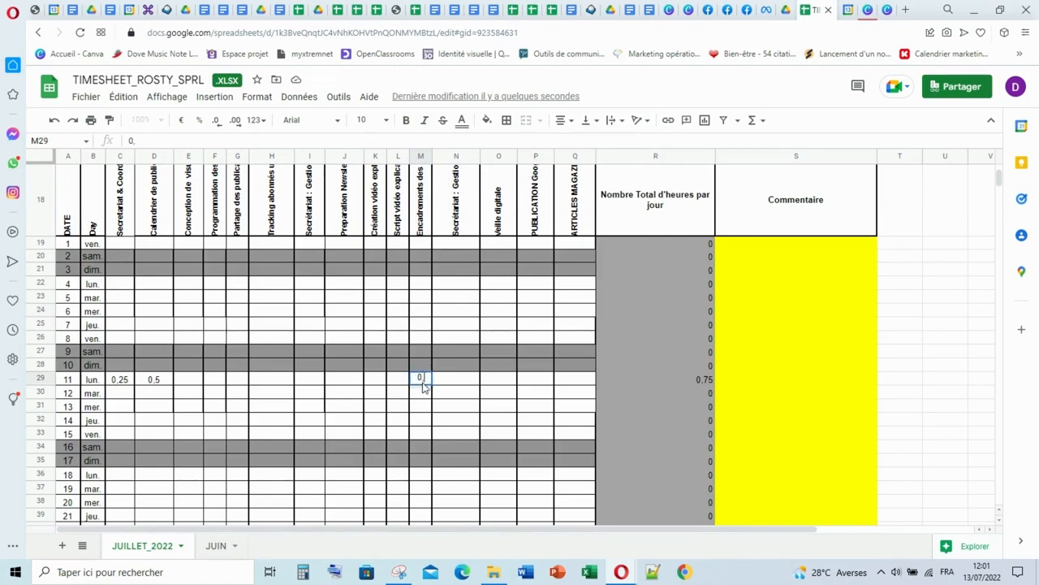
type("0,75")
left_click(445, 383)
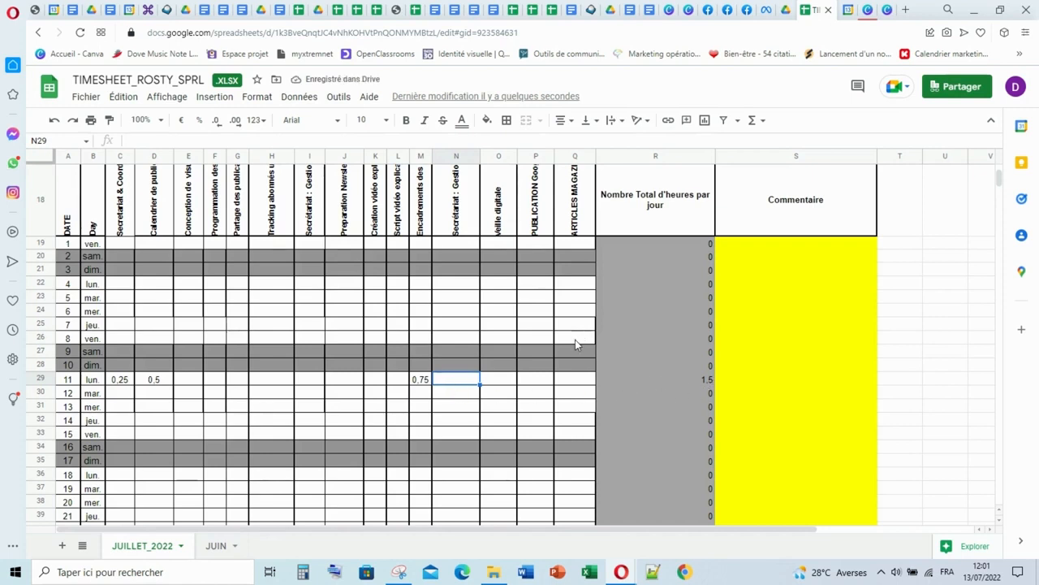
- Check the PARTAGES_PUBLICATIONS event in Google Agenda and log 0,5 hours for Monday the 11th in the timesheet's Partage des publications column
left_click(846, 11)
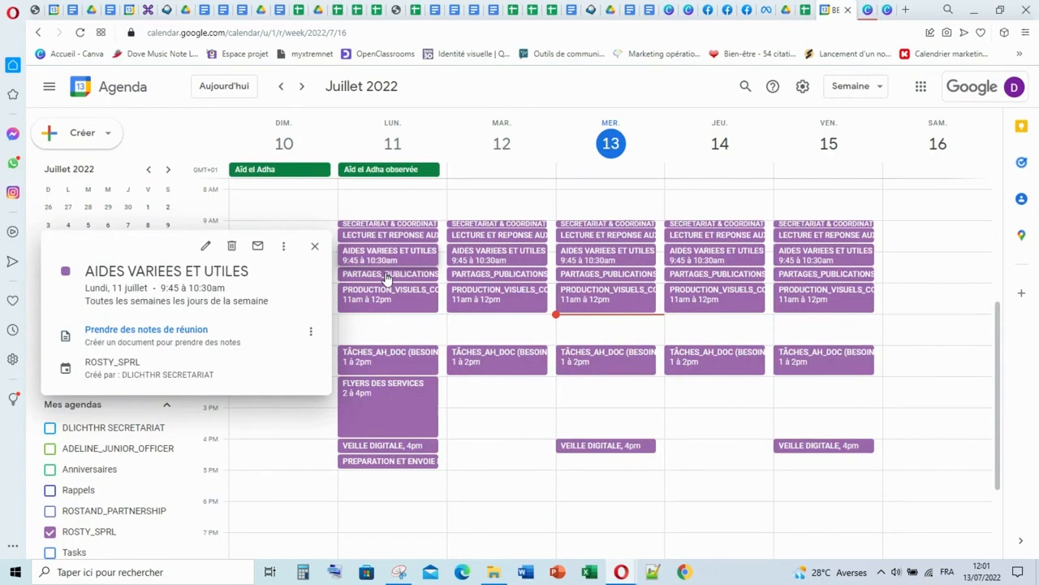
left_click(315, 246)
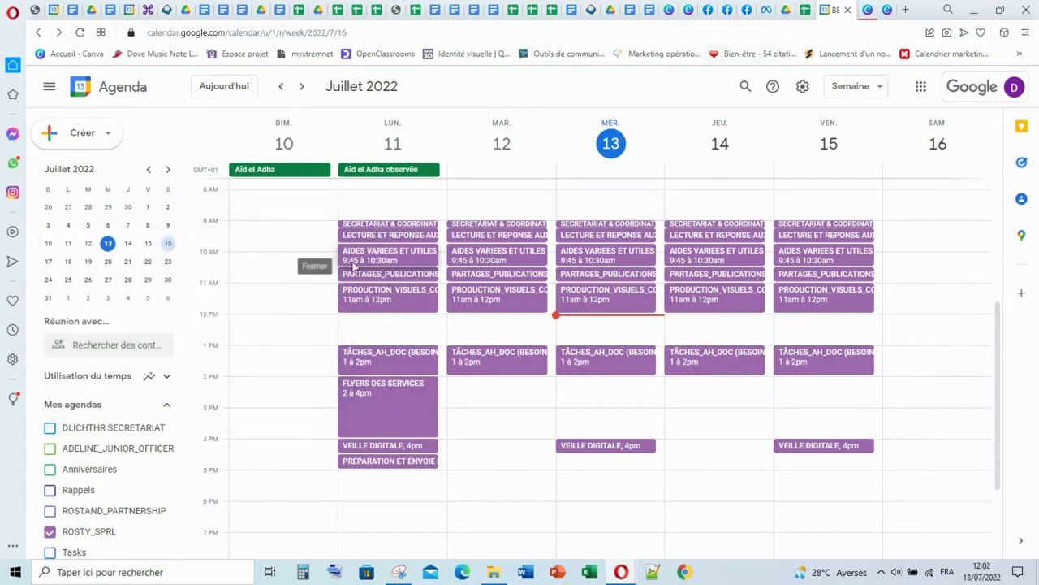
left_click(805, 9)
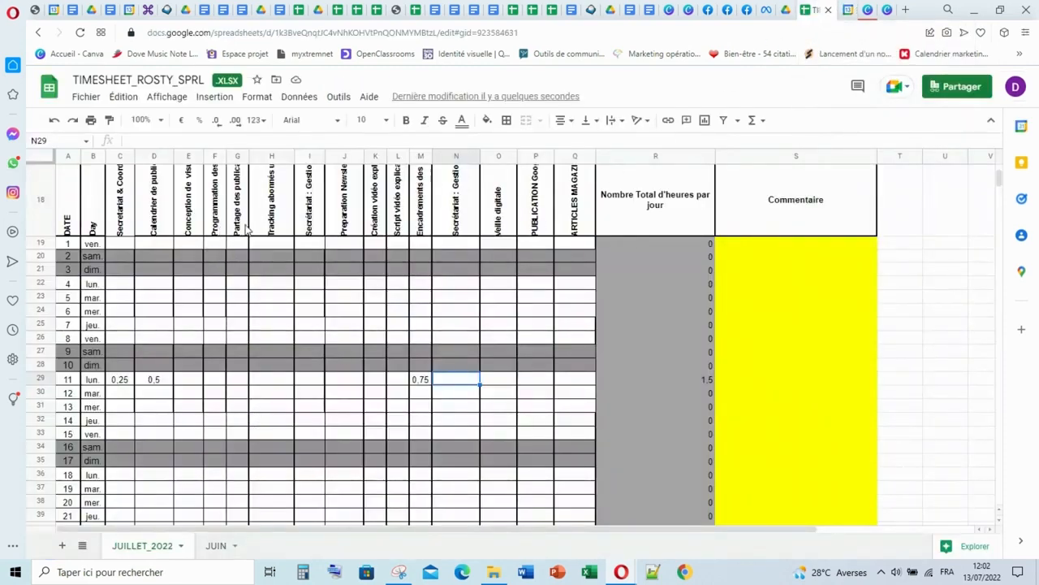
left_click(237, 381)
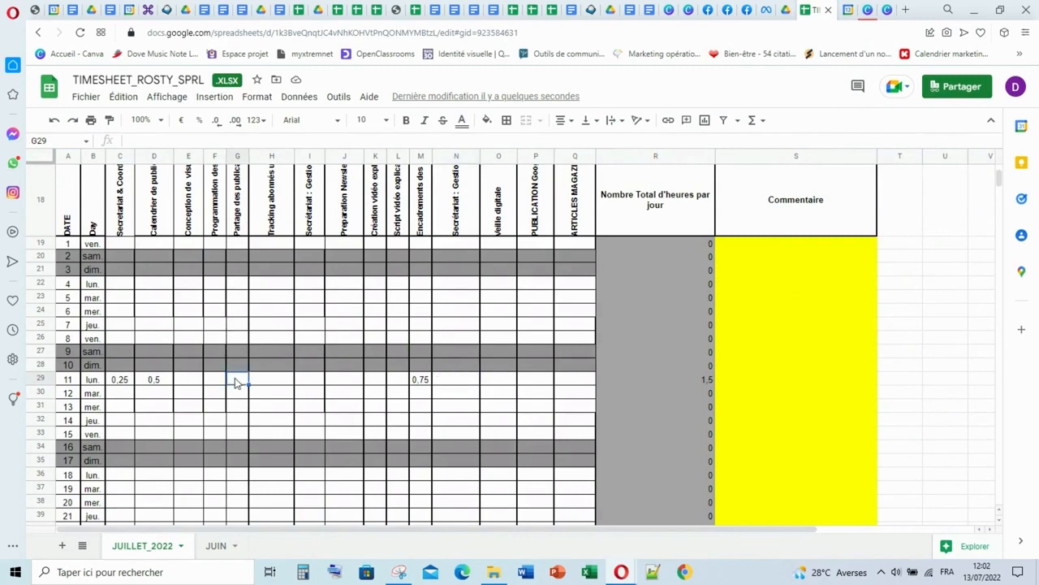
type("1")
left_click(310, 398)
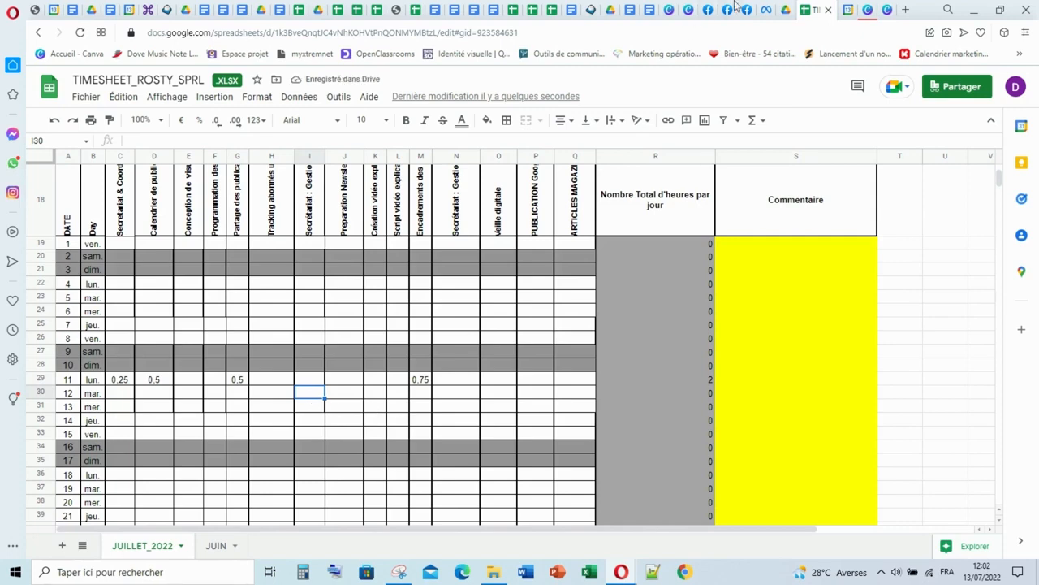
- Check Monday's PRODUCTION_VISUELS event in Google Agenda and log 1 hour for Monday the 11th in the timesheet's Conception de visuels column
left_click(845, 12)
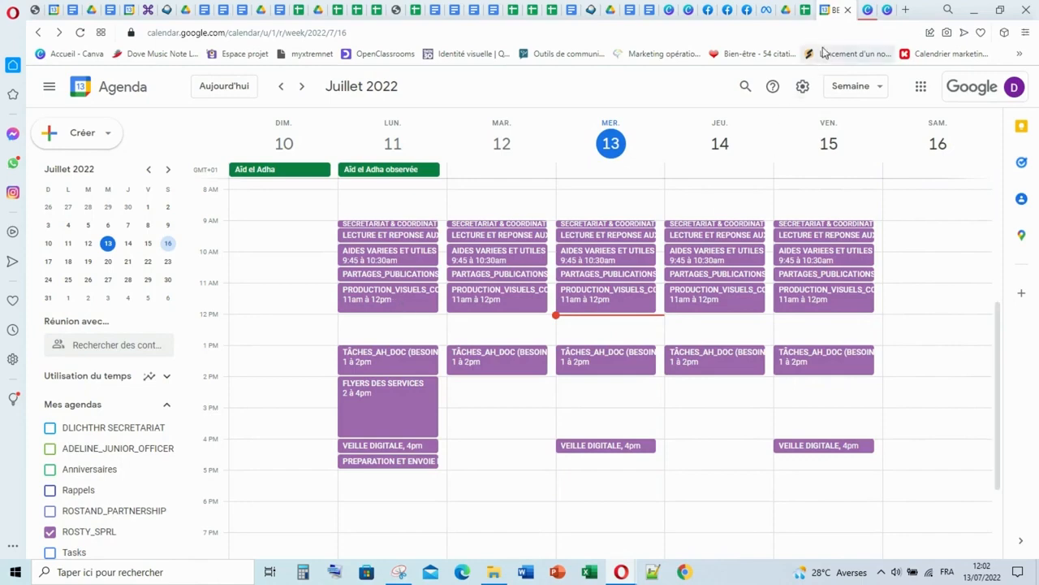
key("ctrl+Tab")
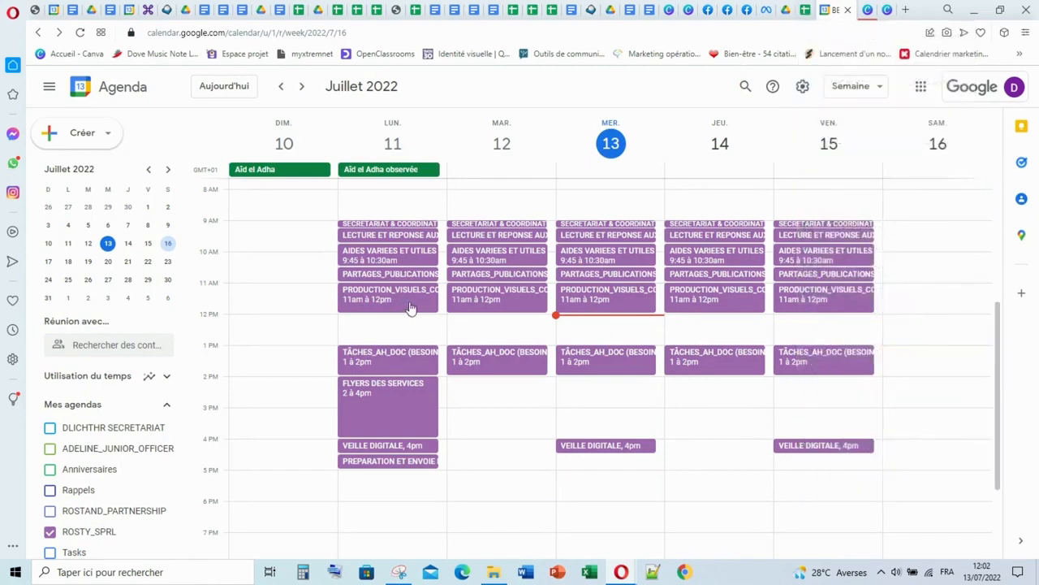
left_click(410, 302)
left_click(315, 239)
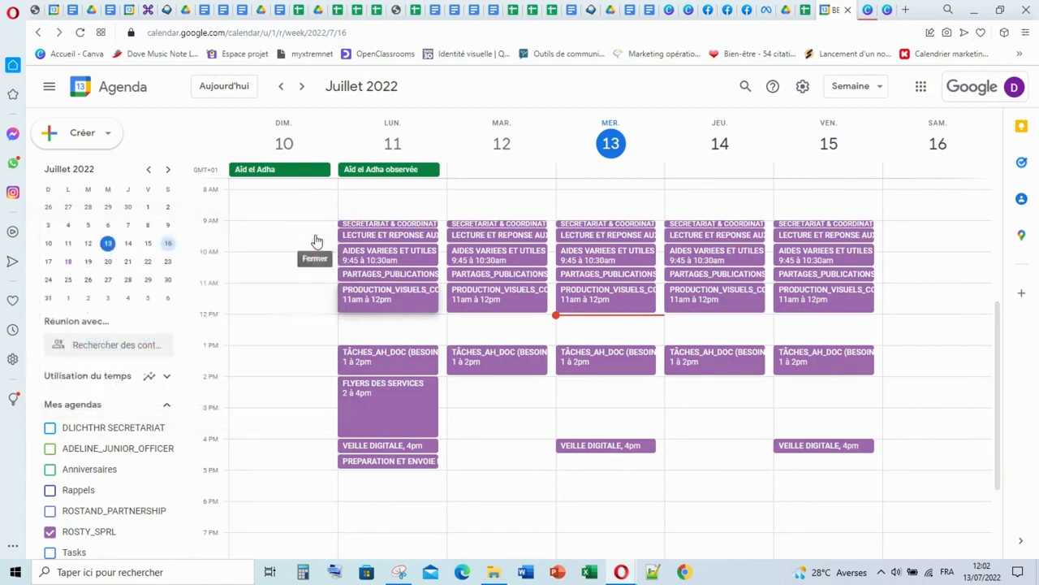
left_click(807, 10)
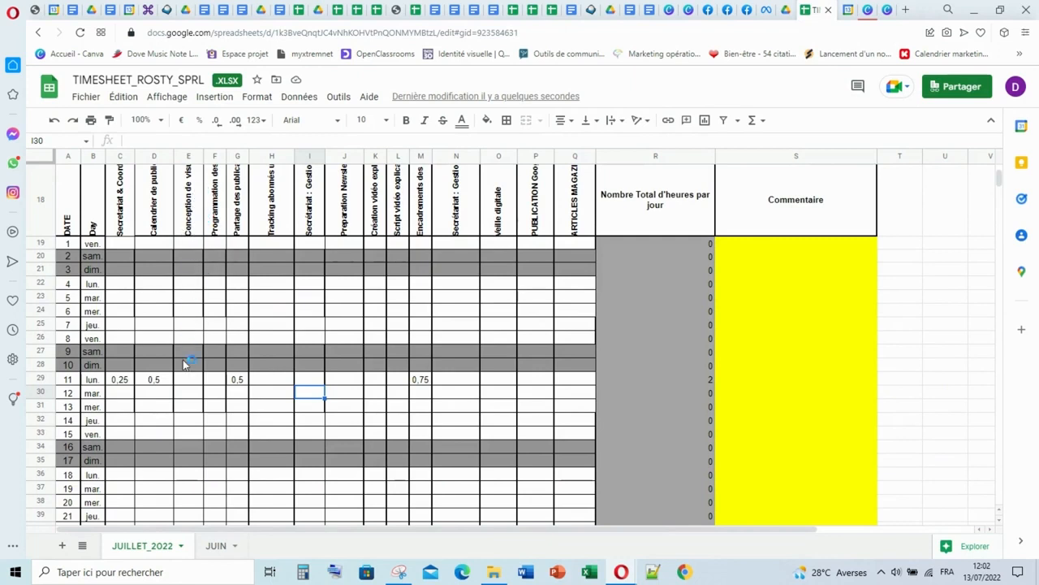
left_click(186, 384)
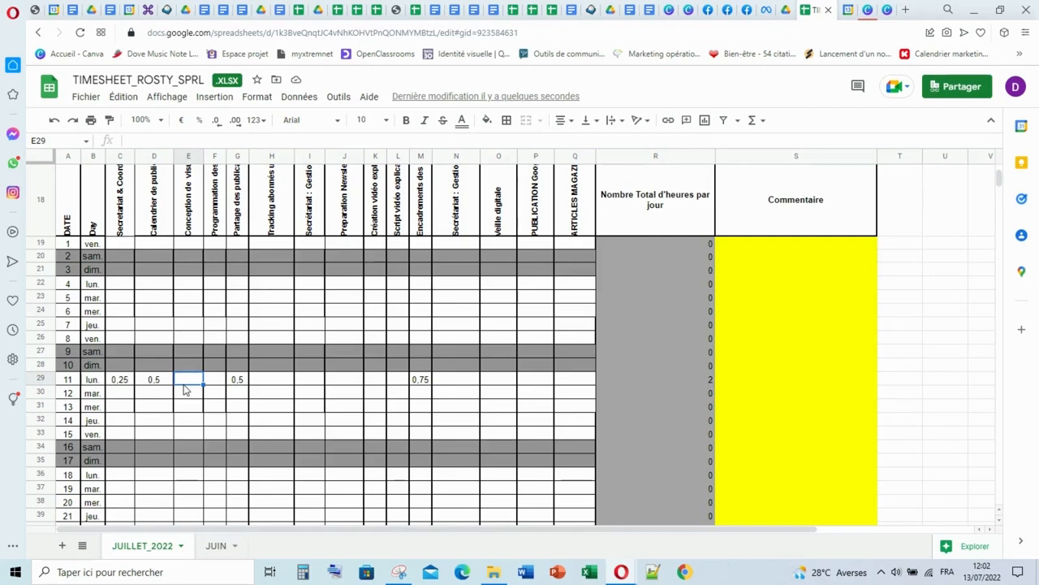
type("1")
left_click(256, 394)
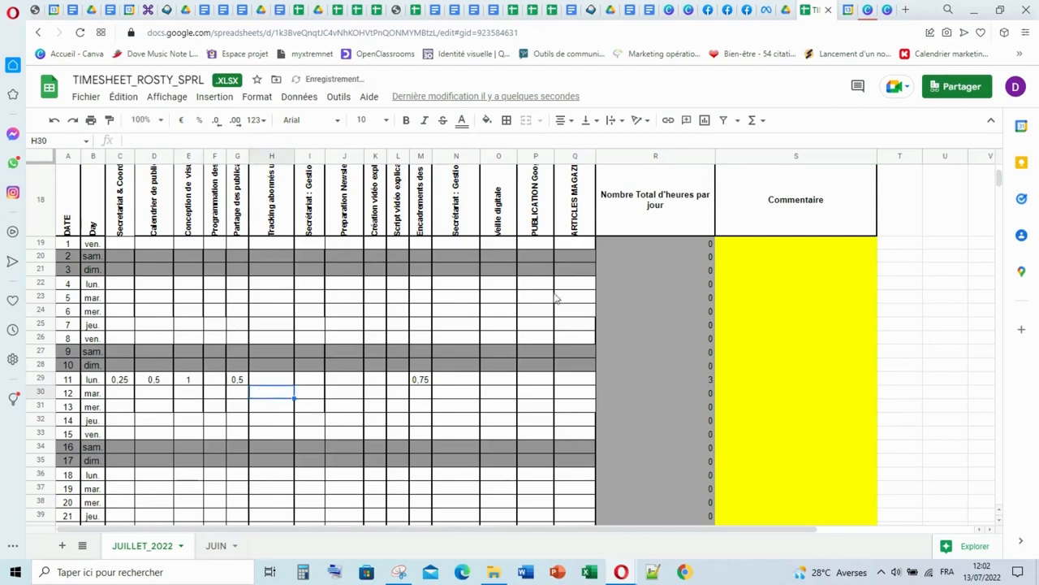
- Check the TÂCHES_AH_DOC (BESOIN DU MOMENT) event of Monday 11 July in Google Agenda and review the timesheet's column headings for a match
left_click(849, 10)
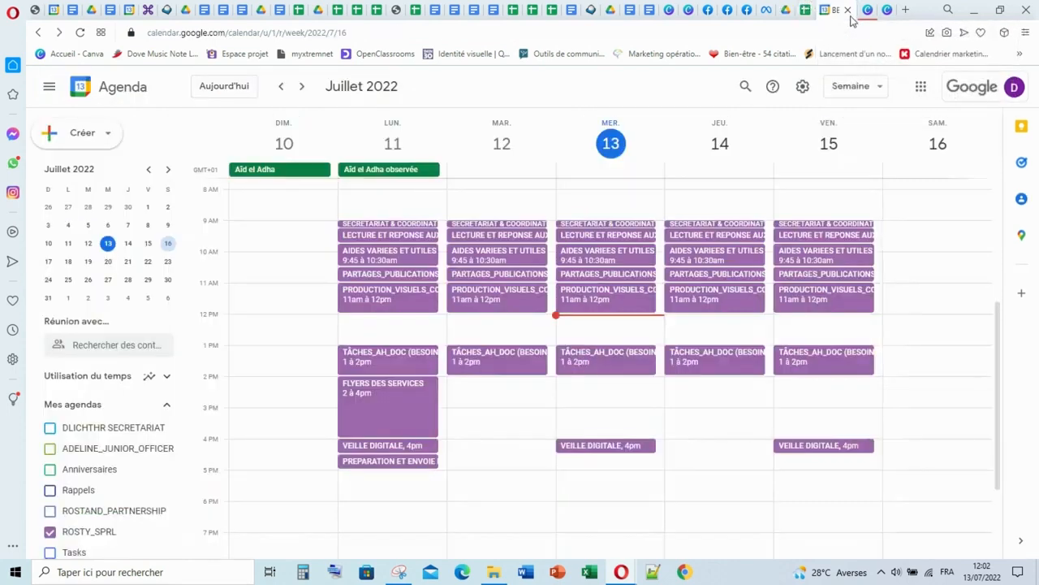
left_click(397, 368)
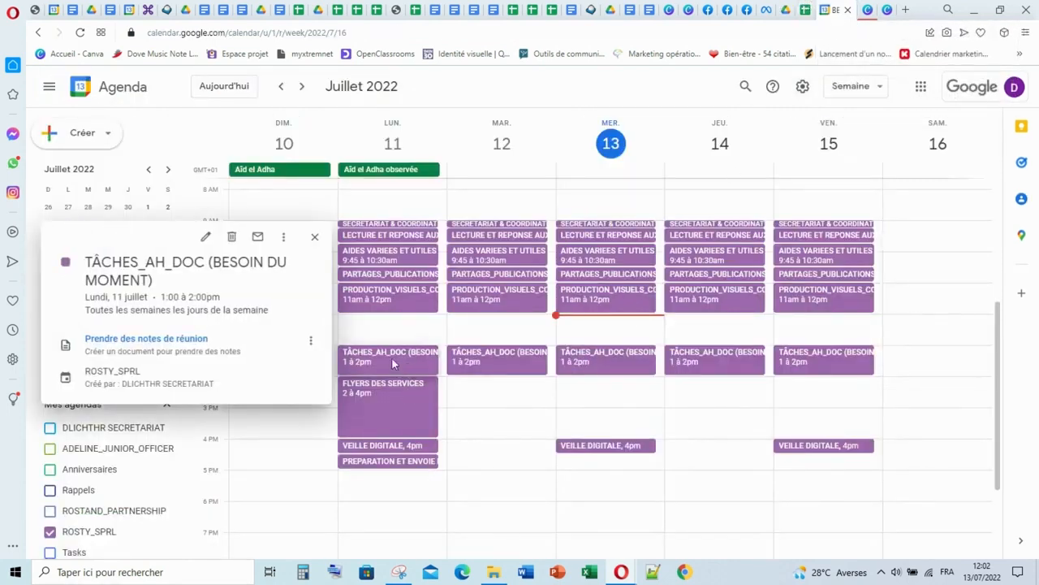
left_click(315, 238)
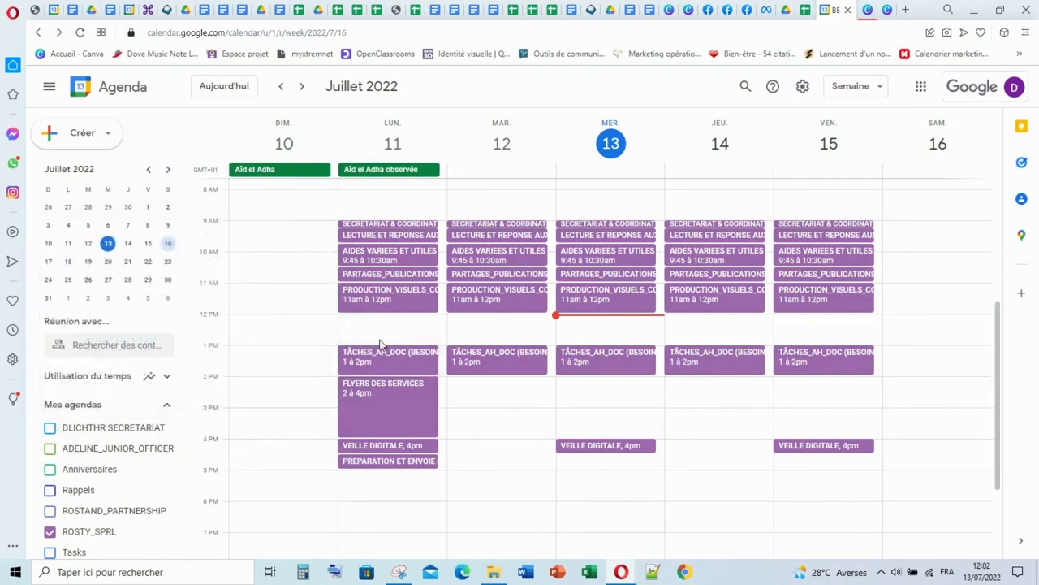
left_click(806, 17)
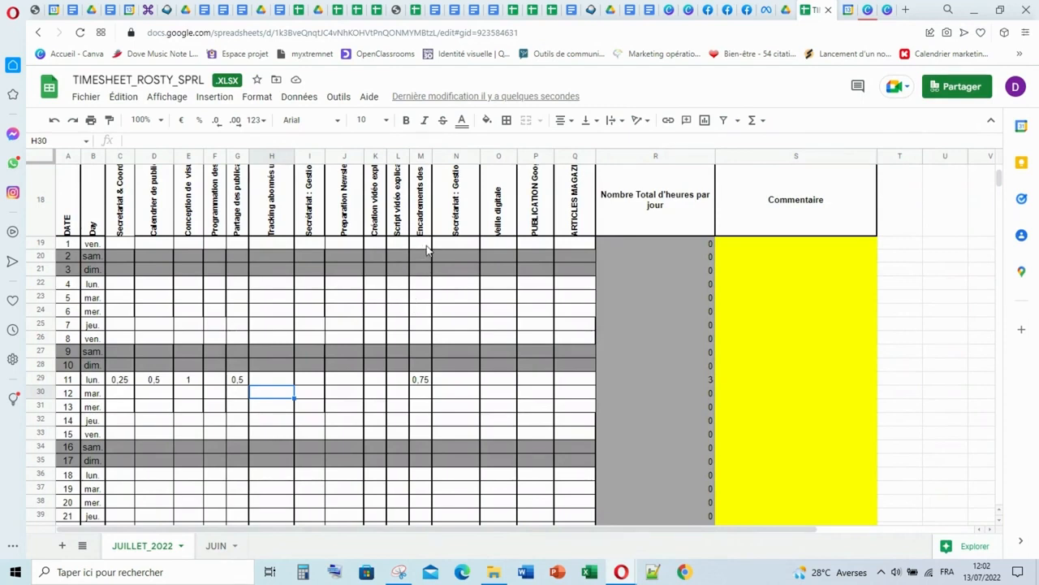
scroll(428, 249, "up", 1)
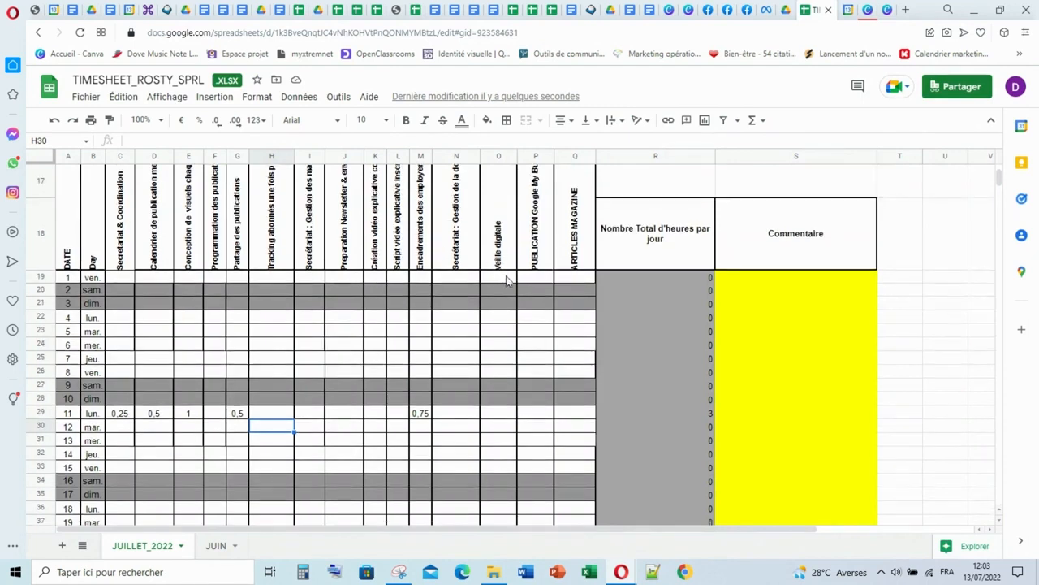
scroll(542, 281, "up", 1)
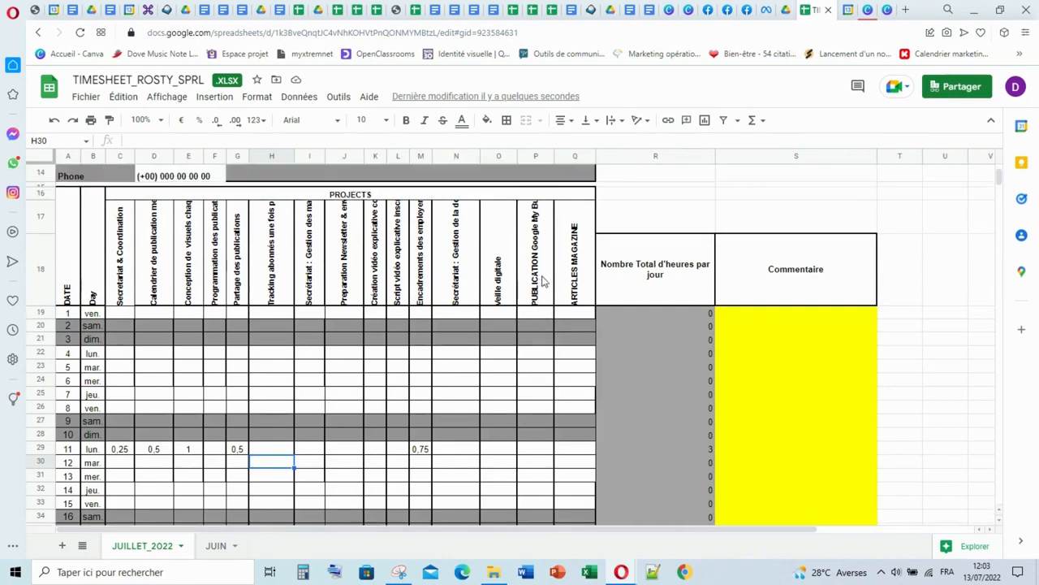
double_click(576, 251)
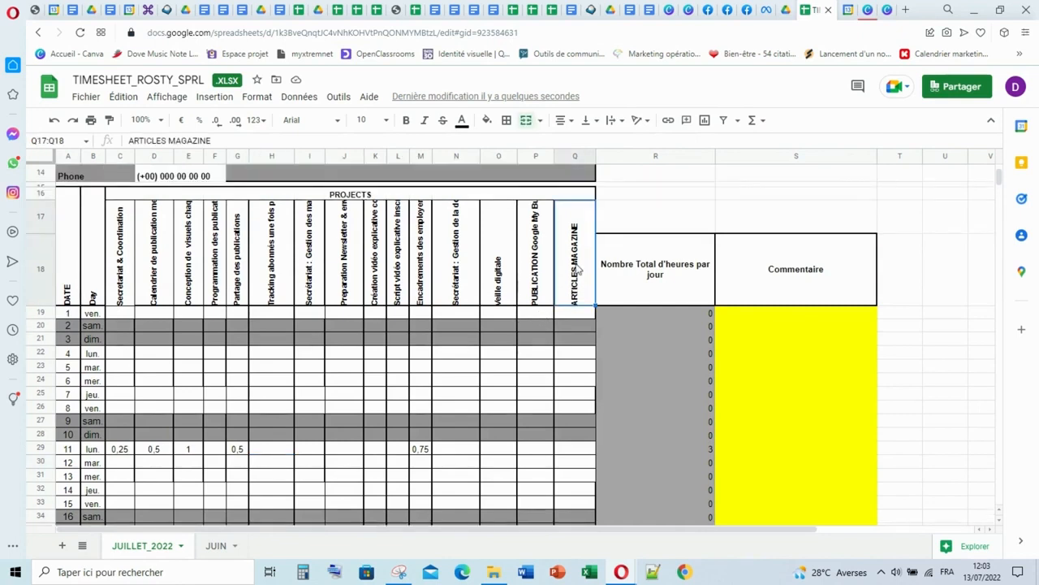
triple_click(588, 207)
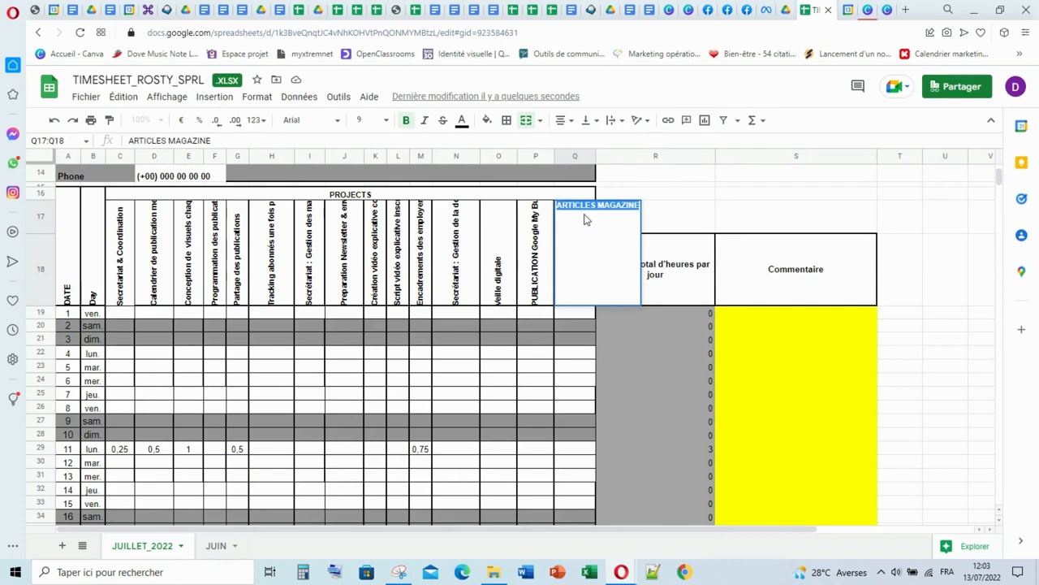
left_click(598, 205)
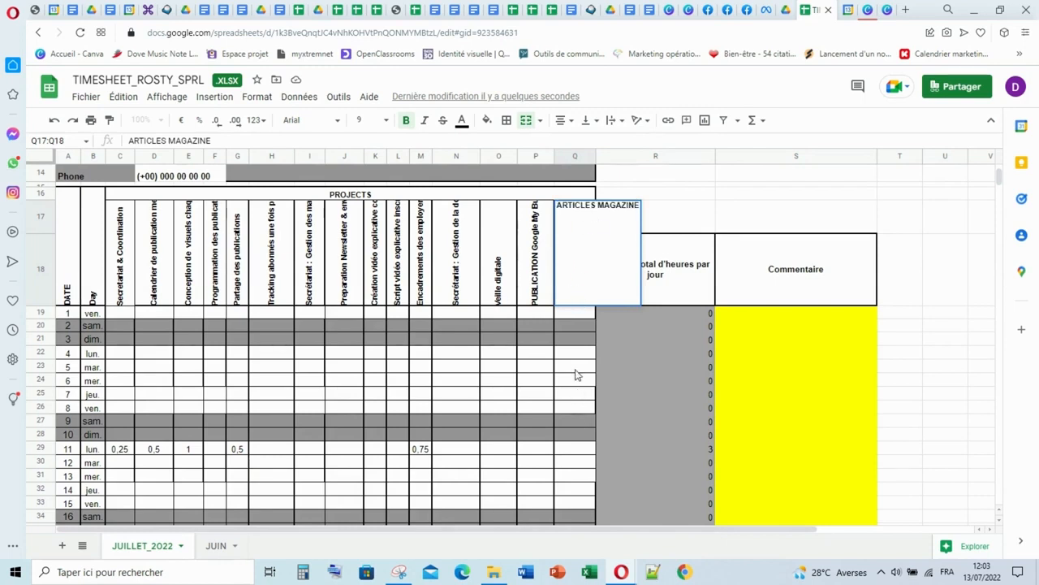
left_click(576, 355)
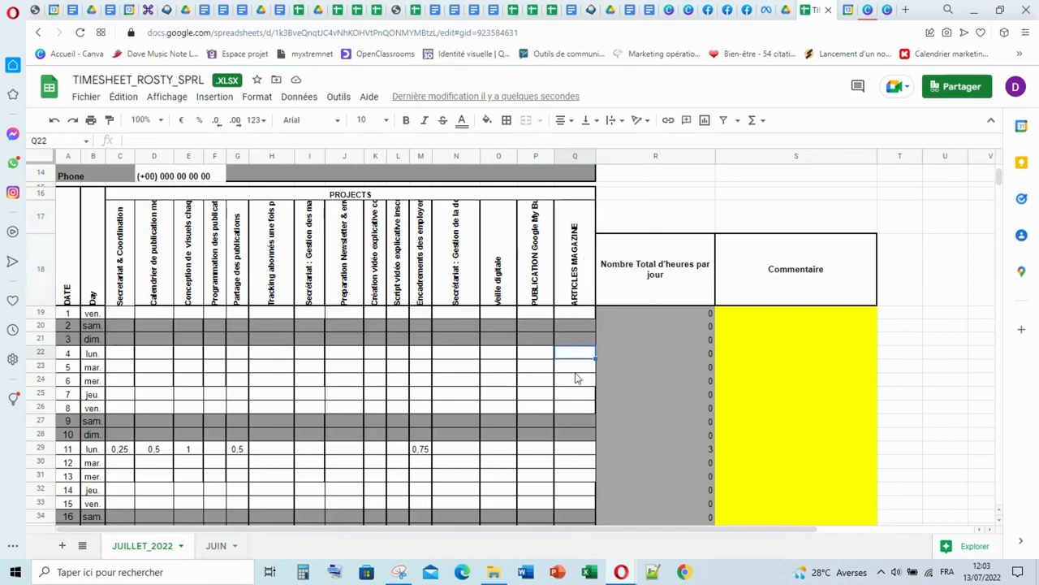
- Log 1 hour for Monday the 11th in the ARTICLES MAGAZINE column
left_click(575, 453)
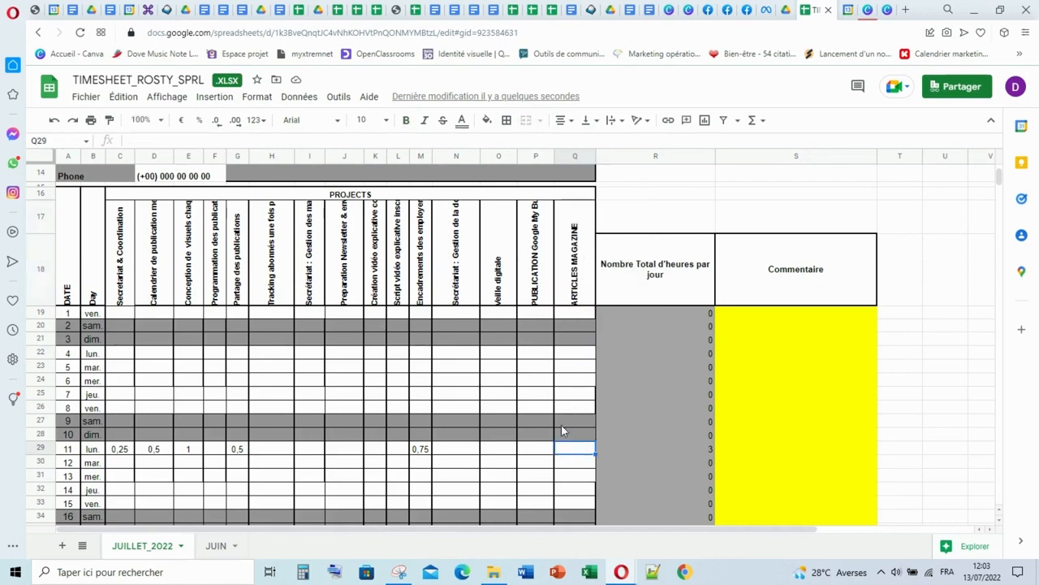
type("1")
left_click(456, 420)
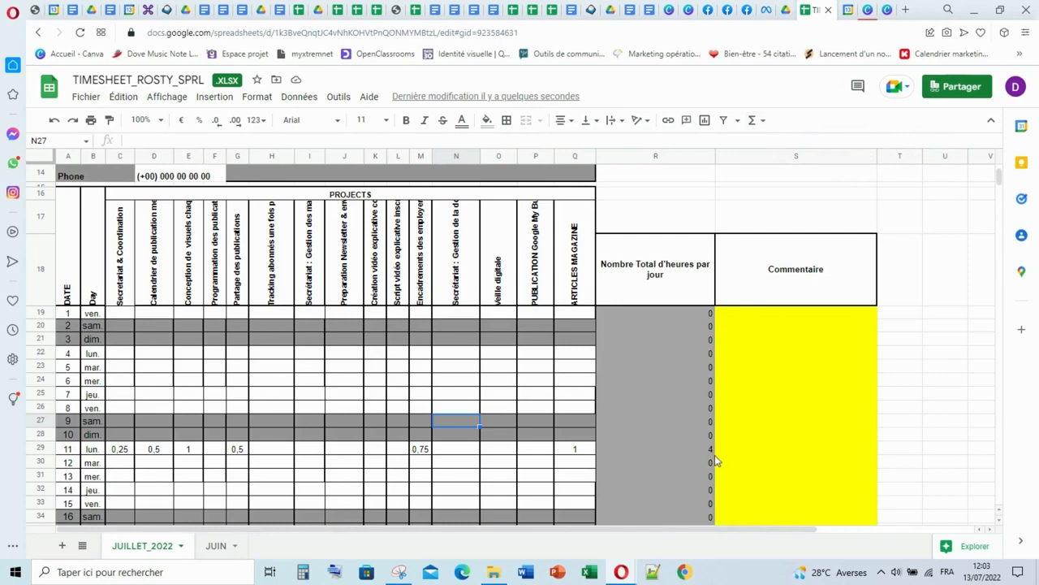
- Check Monday's FLYERS DES SERVICES event in Google Agenda and insert a timesheet column between the PUBLICATION Google and ARTICLES MAGAZINE columns
left_click(847, 11)
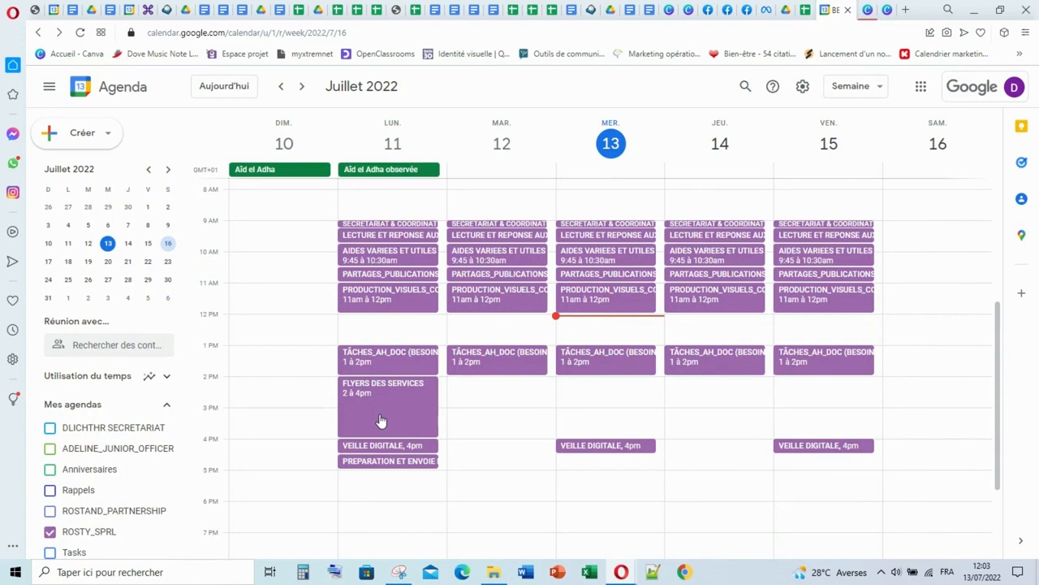
left_click(807, 10)
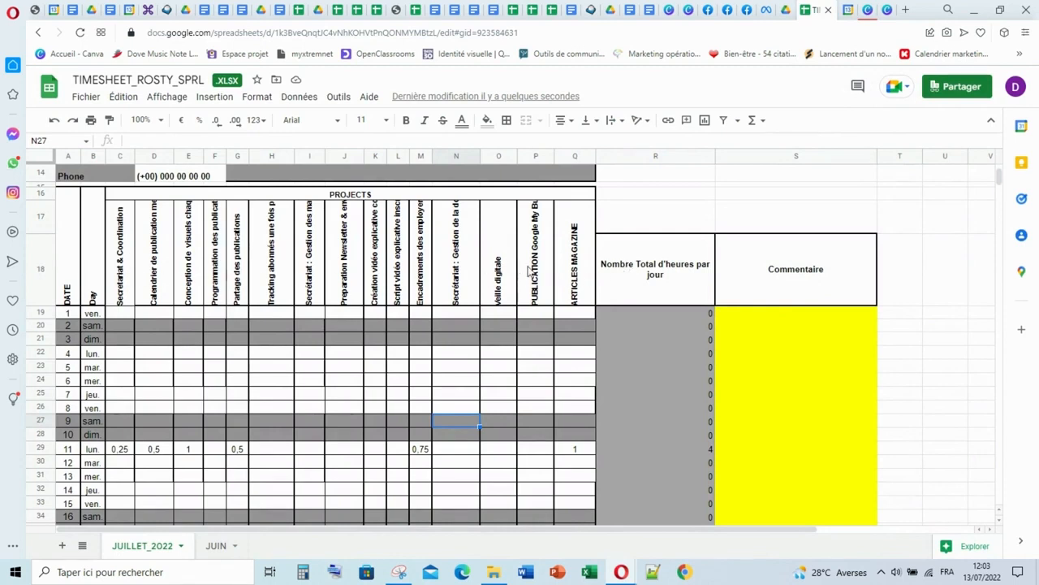
scroll(573, 299, "down", 1)
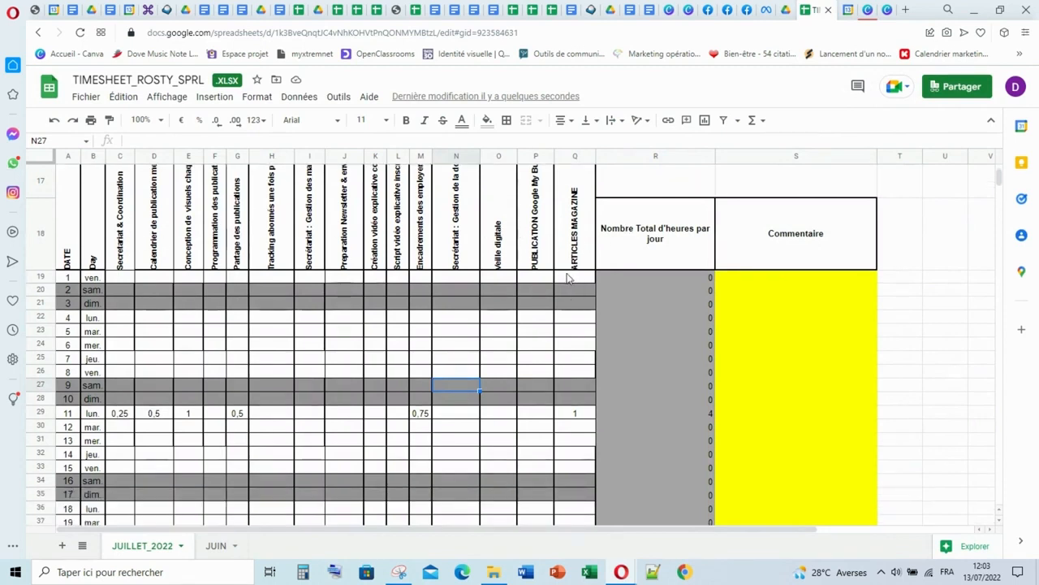
scroll(568, 278, "up", 1)
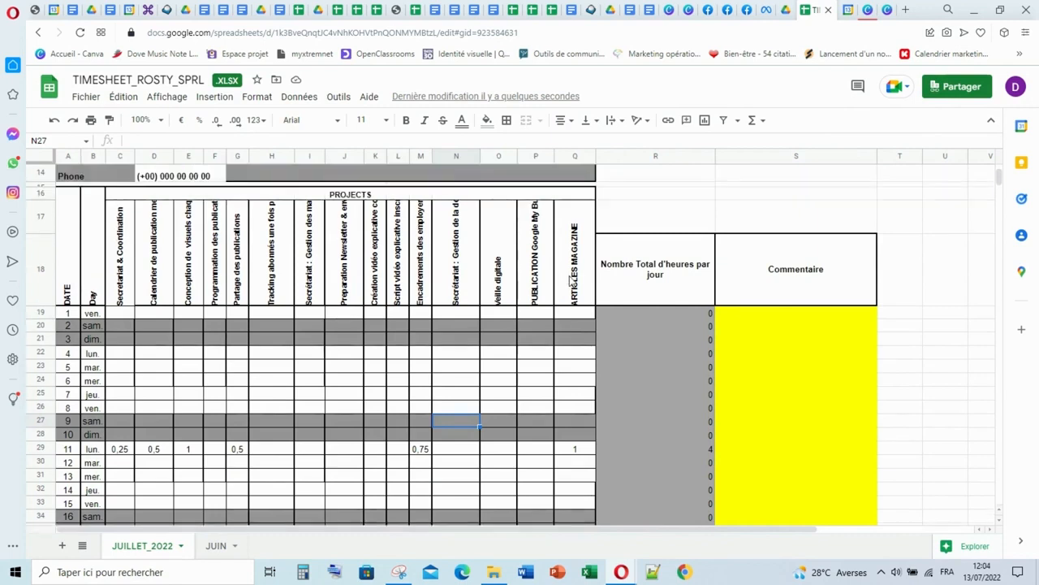
scroll(575, 280, "up", 1)
scroll(579, 279, "up", 1)
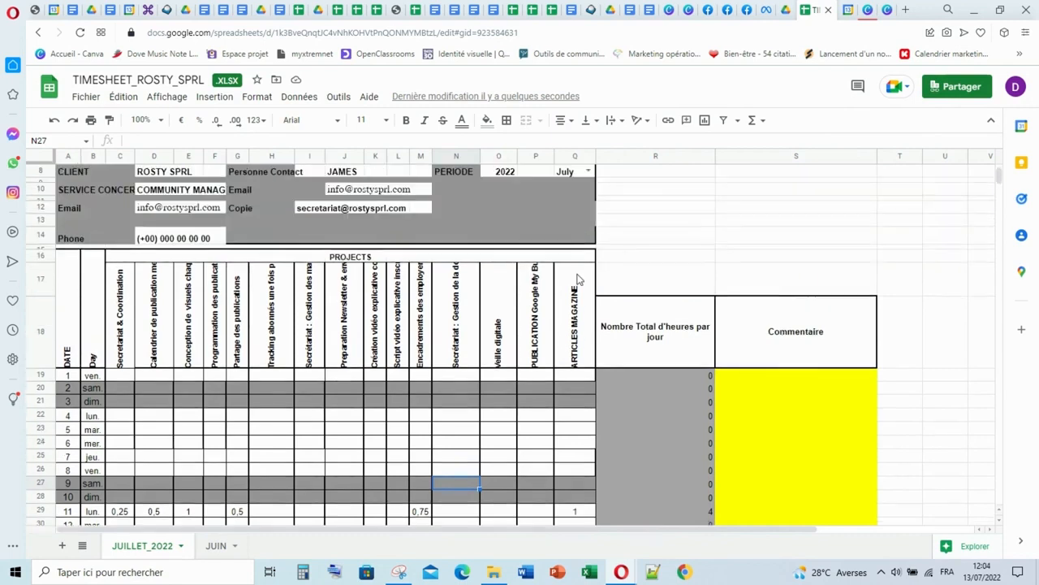
scroll(579, 278, "up", 2)
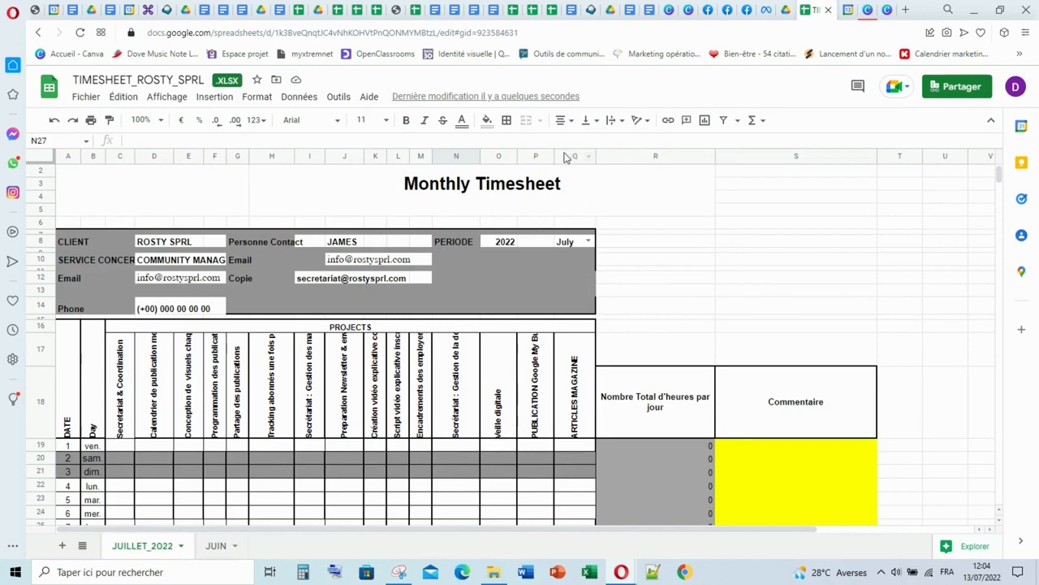
left_click(566, 157)
right_click(566, 156)
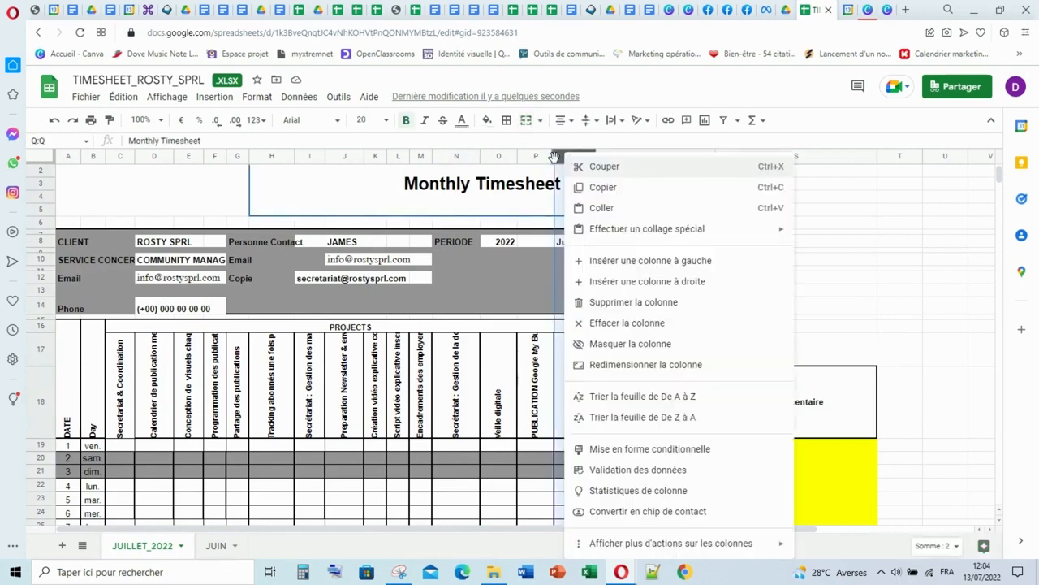
right_click(526, 157)
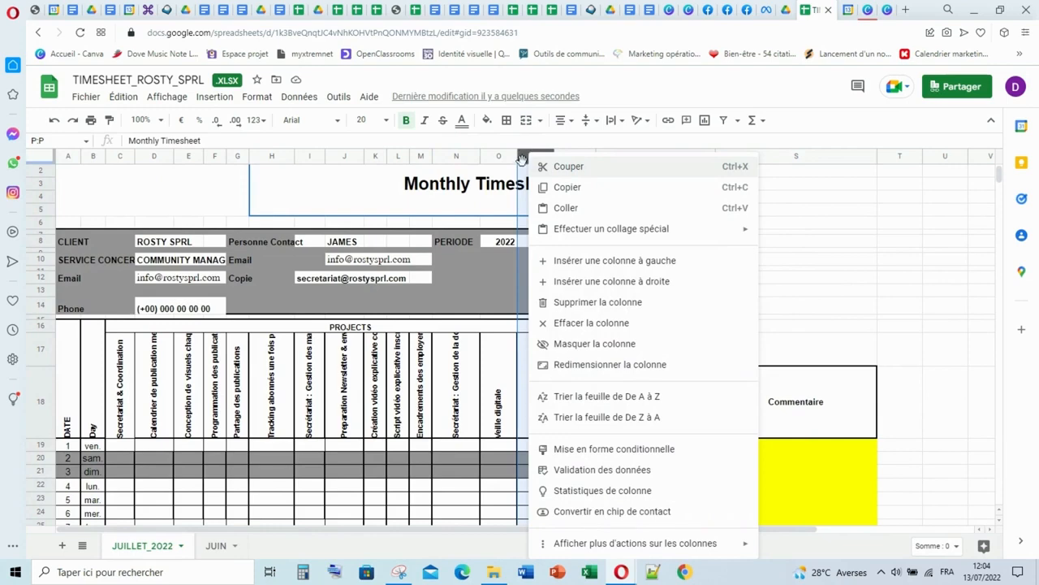
right_click(521, 159)
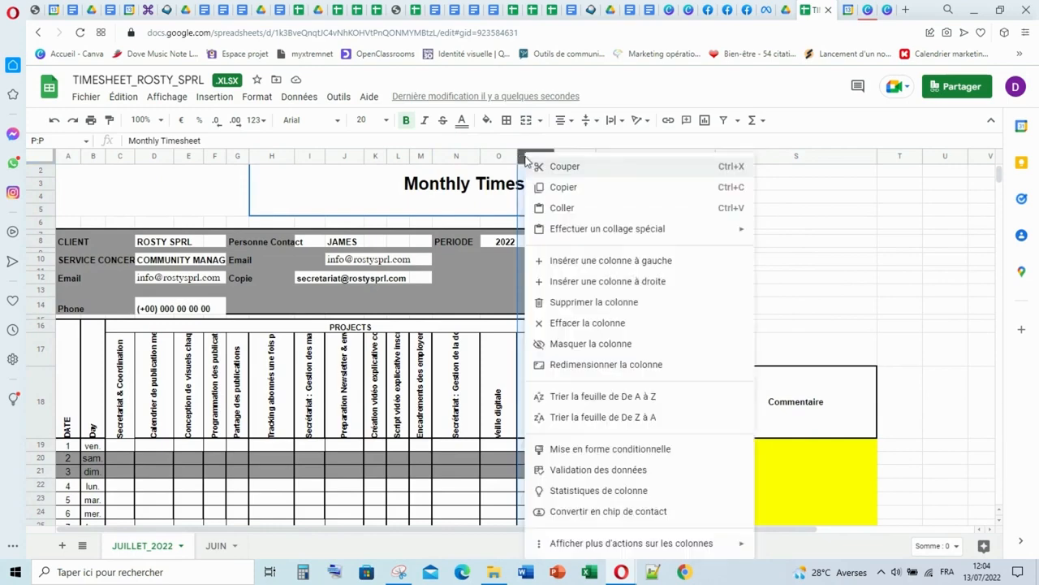
left_click(594, 281)
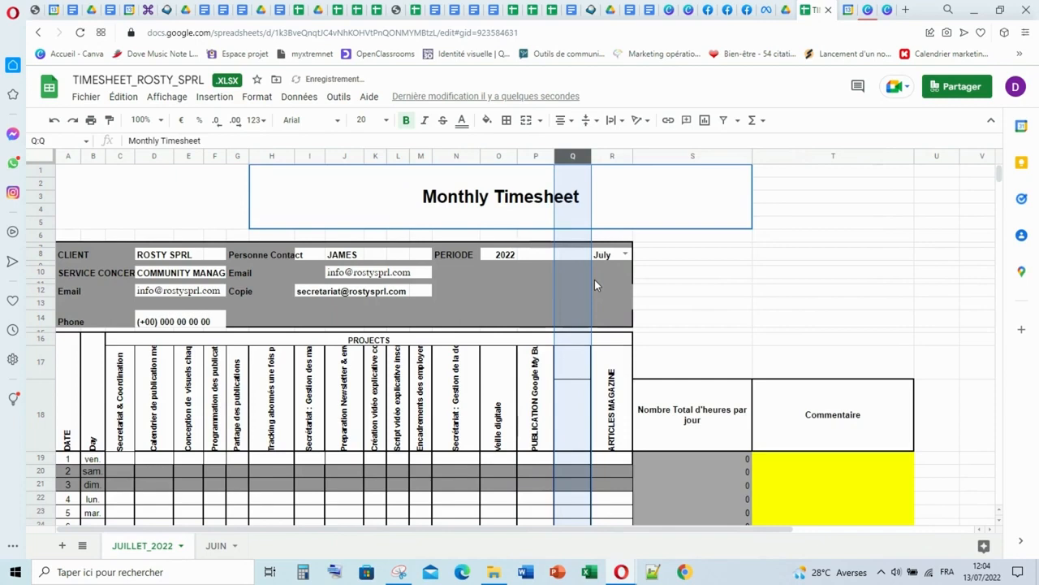
- Head the new timesheet column before ARTICLES MAGAZINE as FLYERS SERVICES
double_click(568, 398)
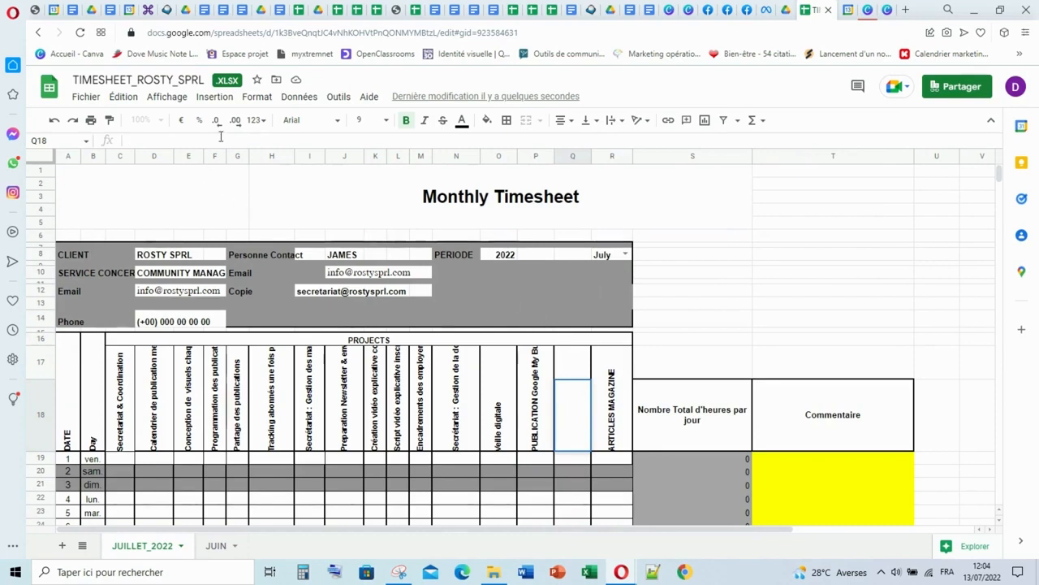
type("FLYERS")
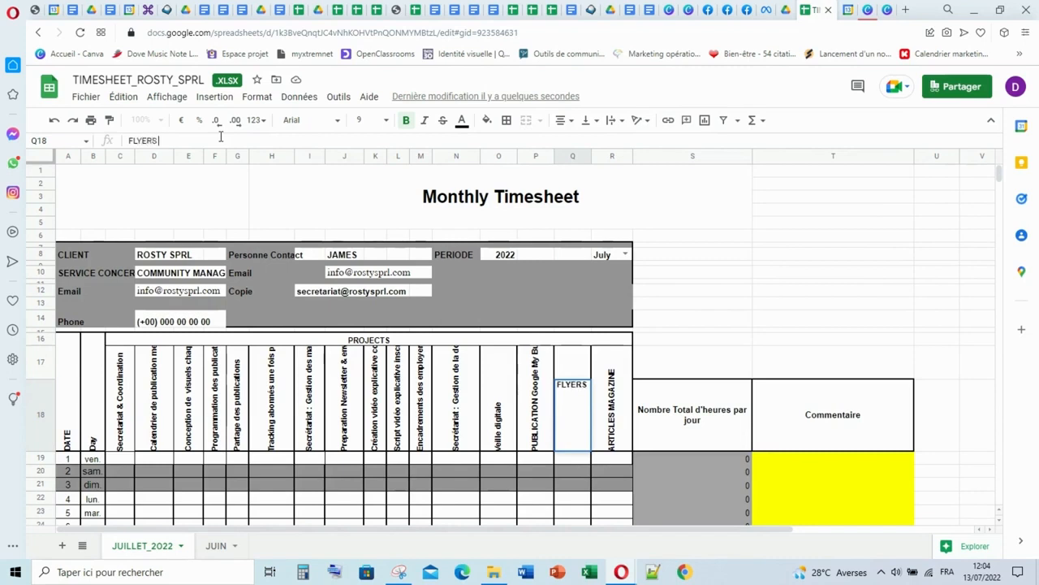
type(" SERVICE")
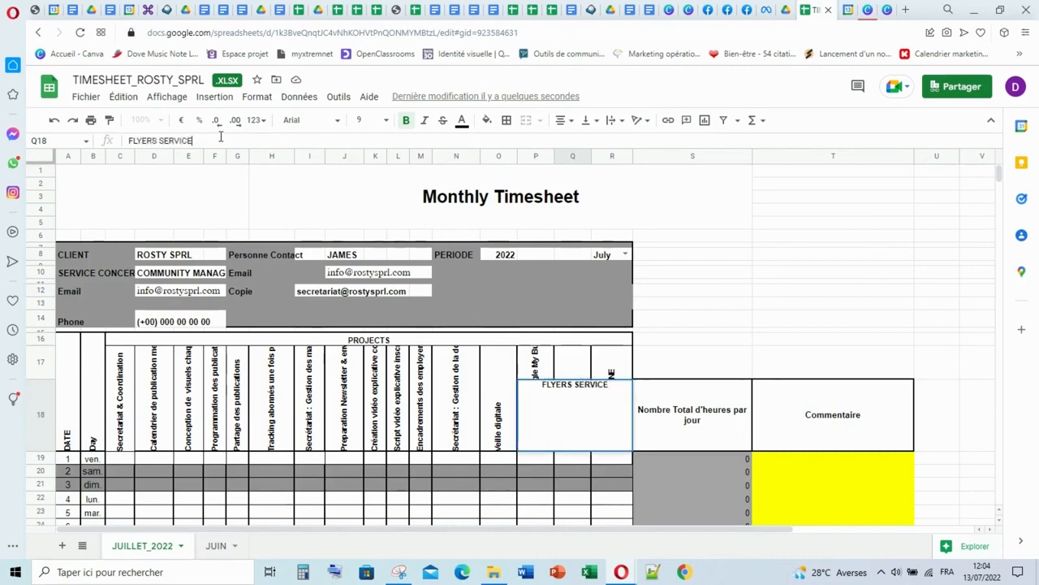
type("S")
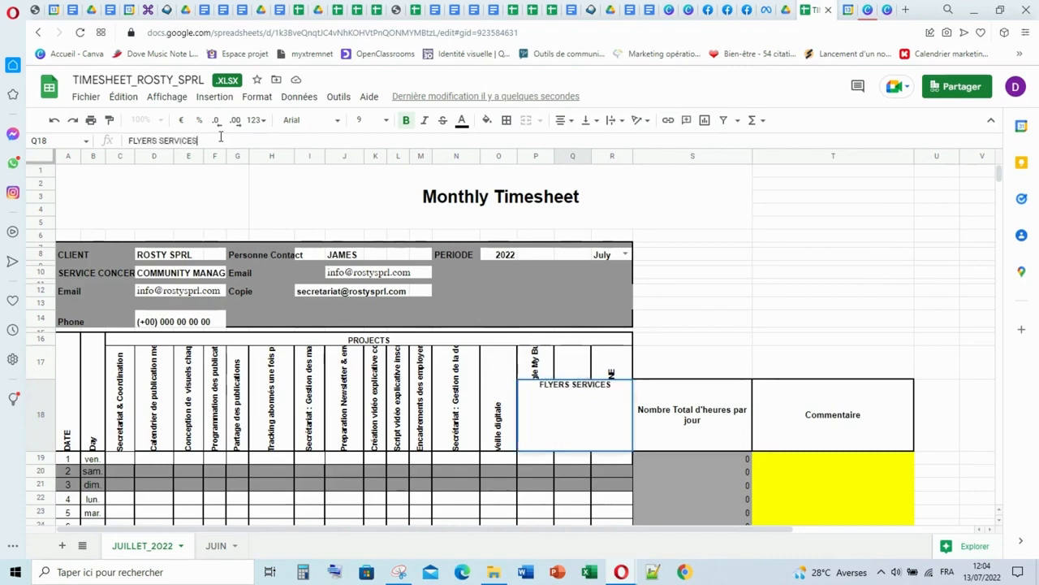
left_click(533, 460)
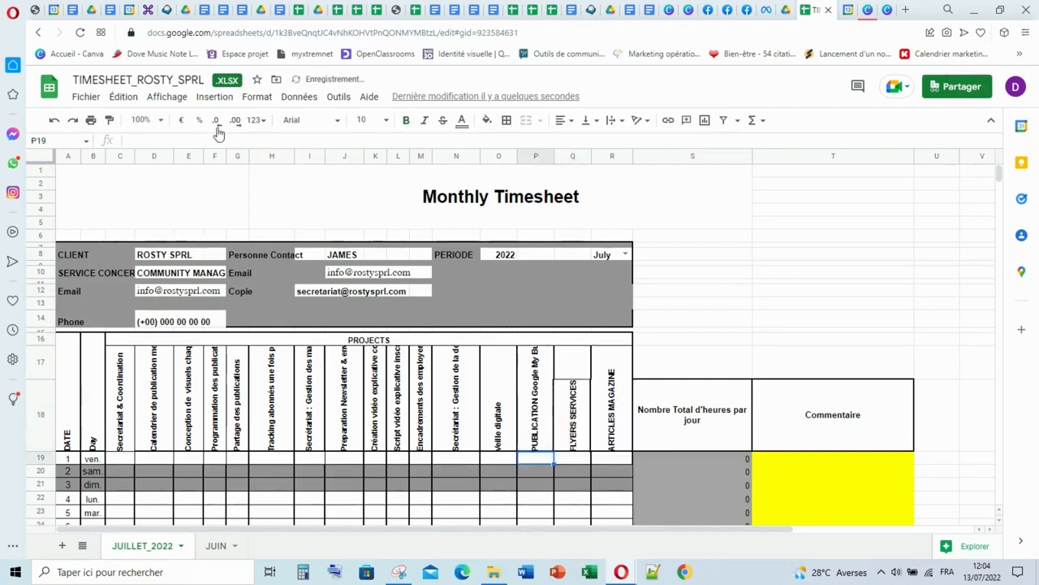
- Extend the flyers column heading to FLYERS SERVICES DE ROSTY SPRL
left_click(572, 418)
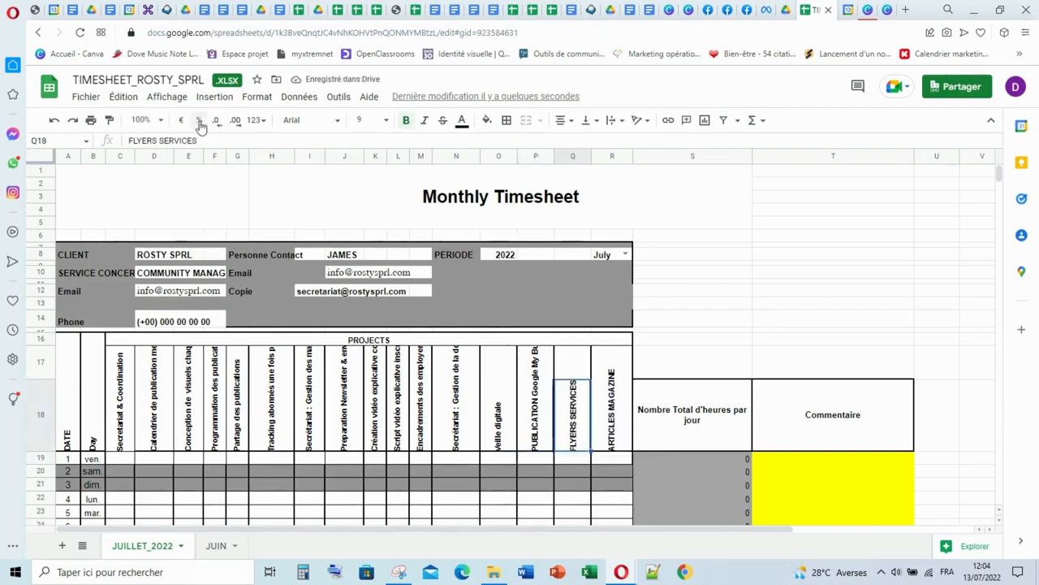
left_click(254, 140)
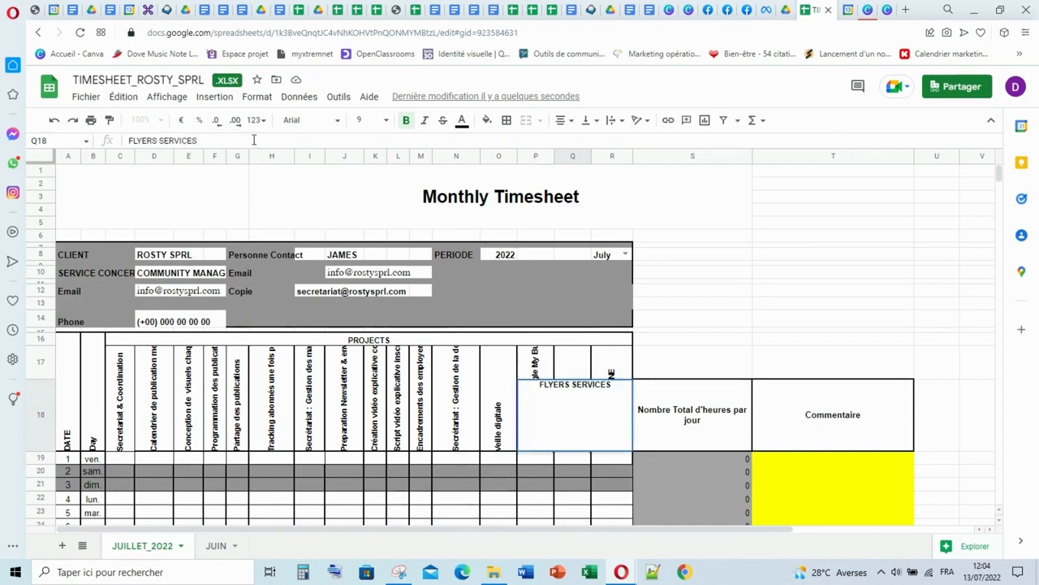
type("DE R")
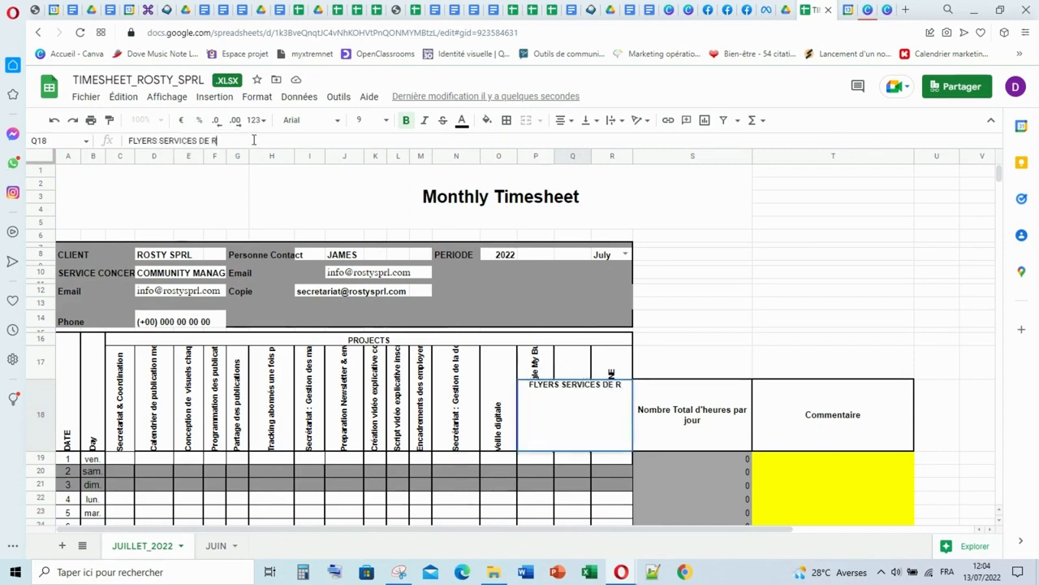
type("OSTY SPRL")
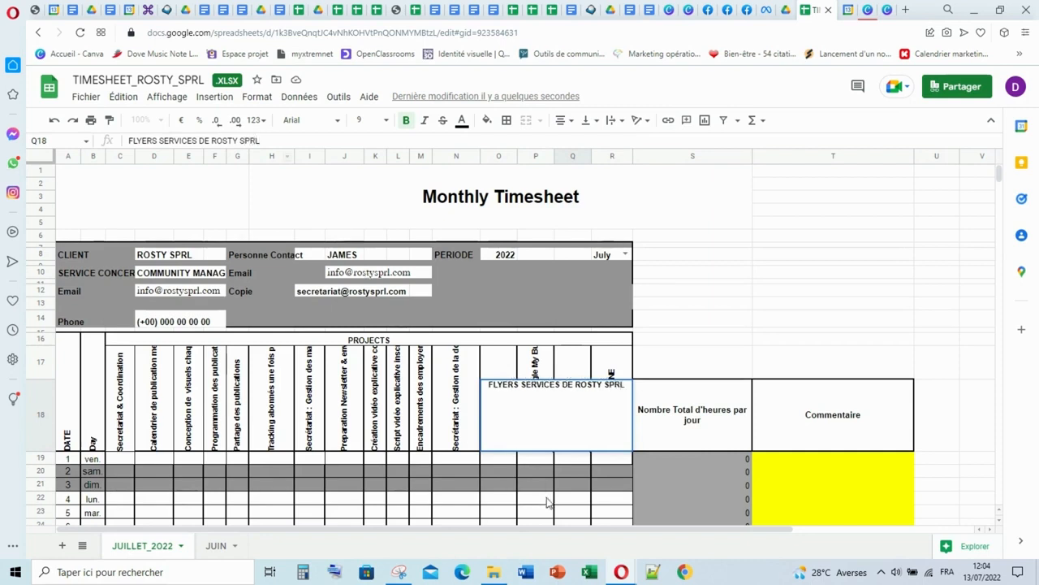
left_click(545, 499)
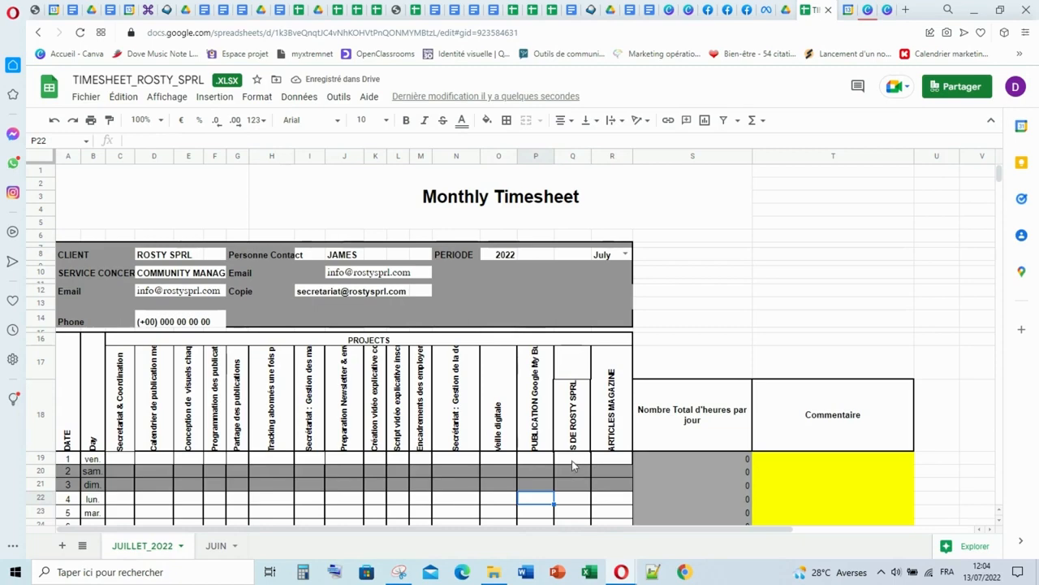
- Copy the Total row's sum formula from the PUBLICATION Google column into the flyers column and check its range
scroll(572, 450, "down", 1)
scroll(574, 363, "down", 4)
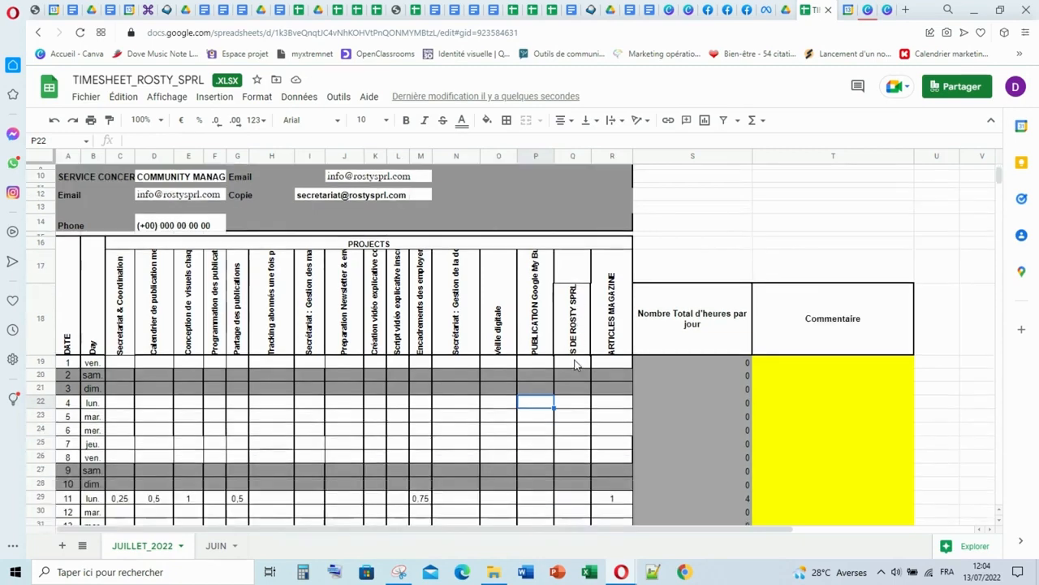
scroll(573, 351, "down", 8)
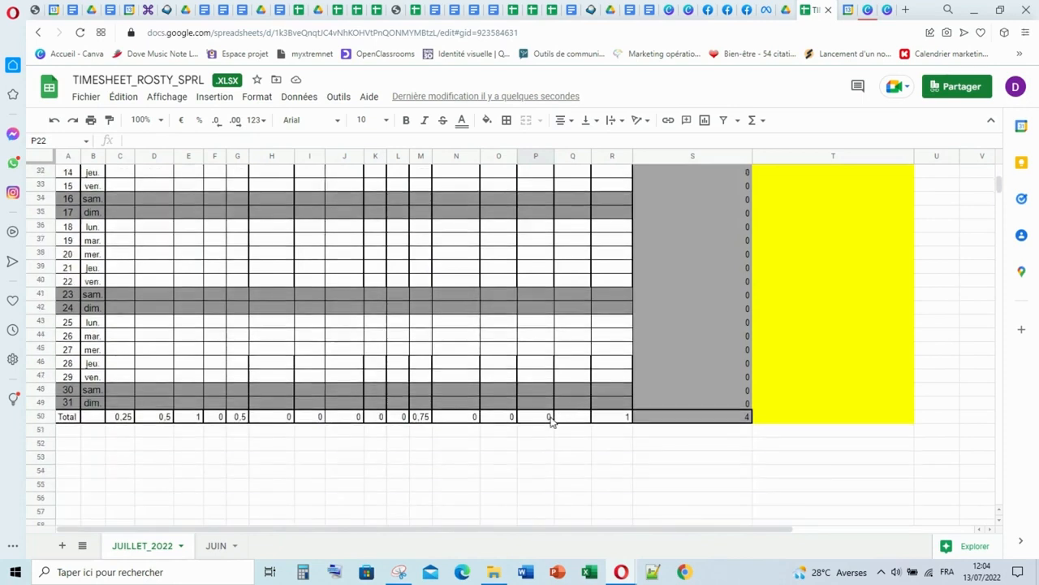
left_click(573, 420)
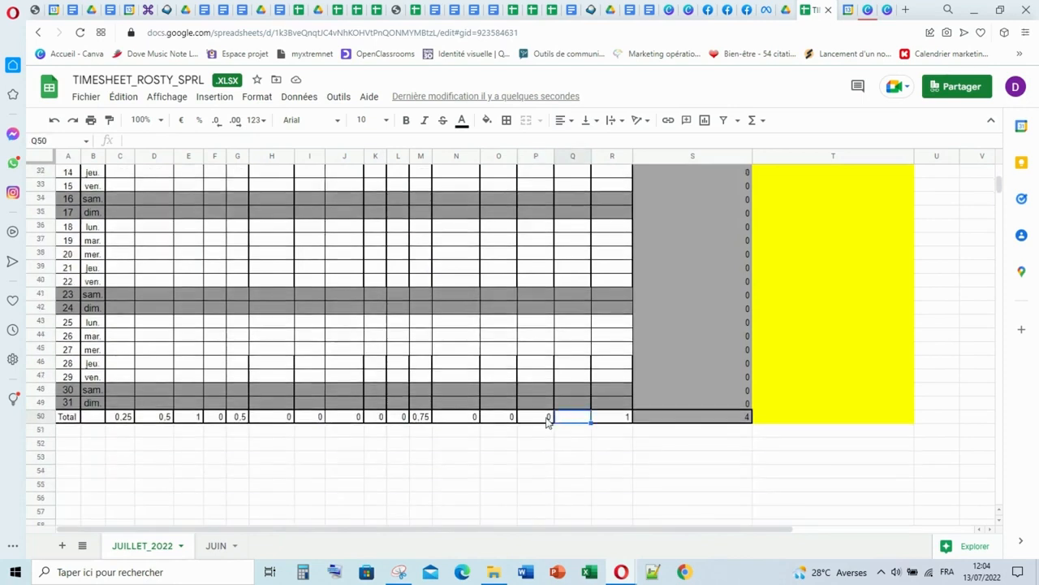
left_click(548, 420)
left_click_drag(553, 423, 589, 430)
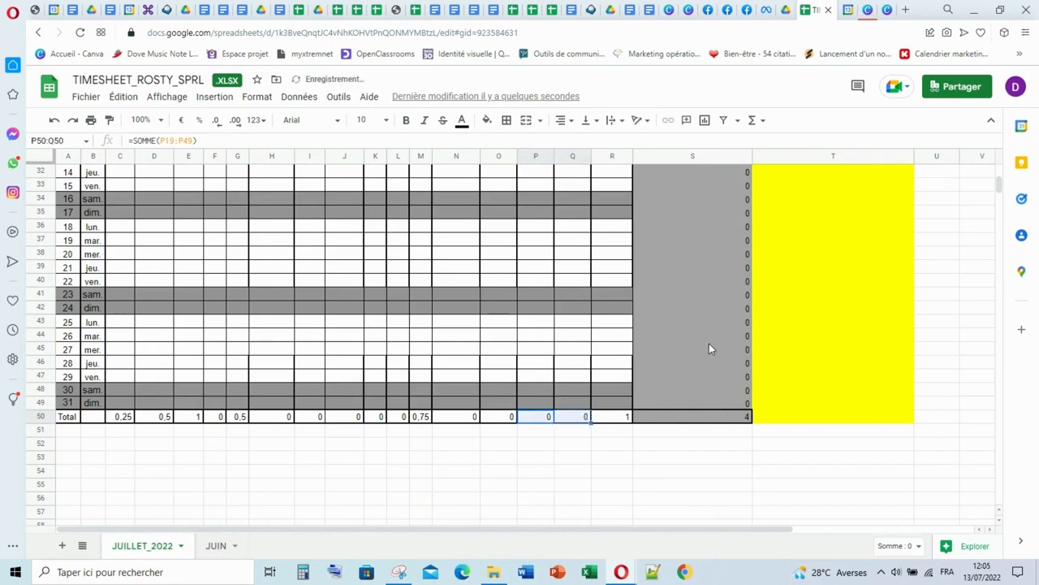
left_click(580, 419)
- Log 2 hours for Monday the 11th in the FLYERS SERVICES DE ROSTY SPRL column
scroll(598, 294, "up", 5)
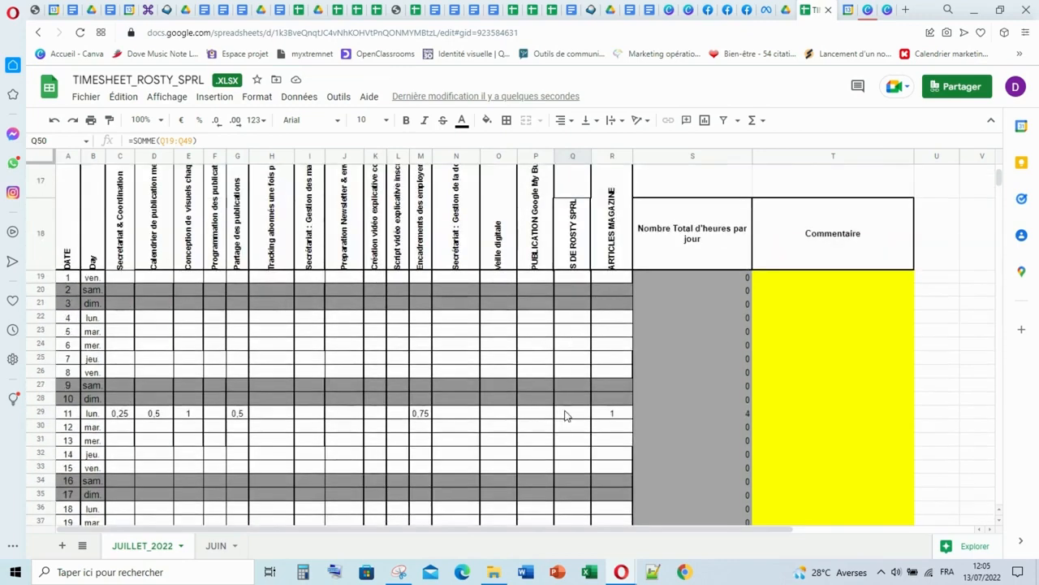
left_click(566, 415)
type("2")
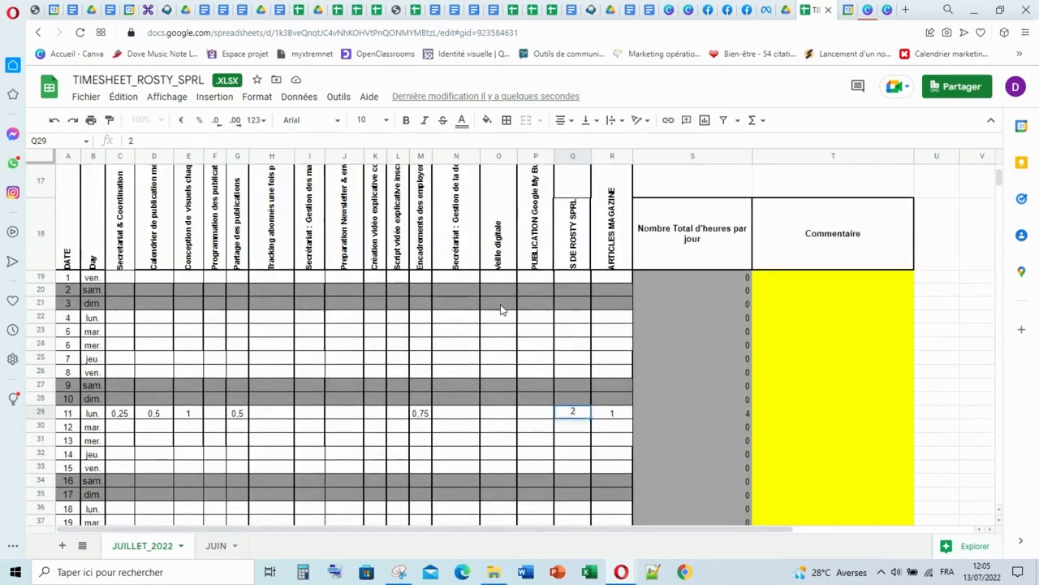
left_click(501, 335)
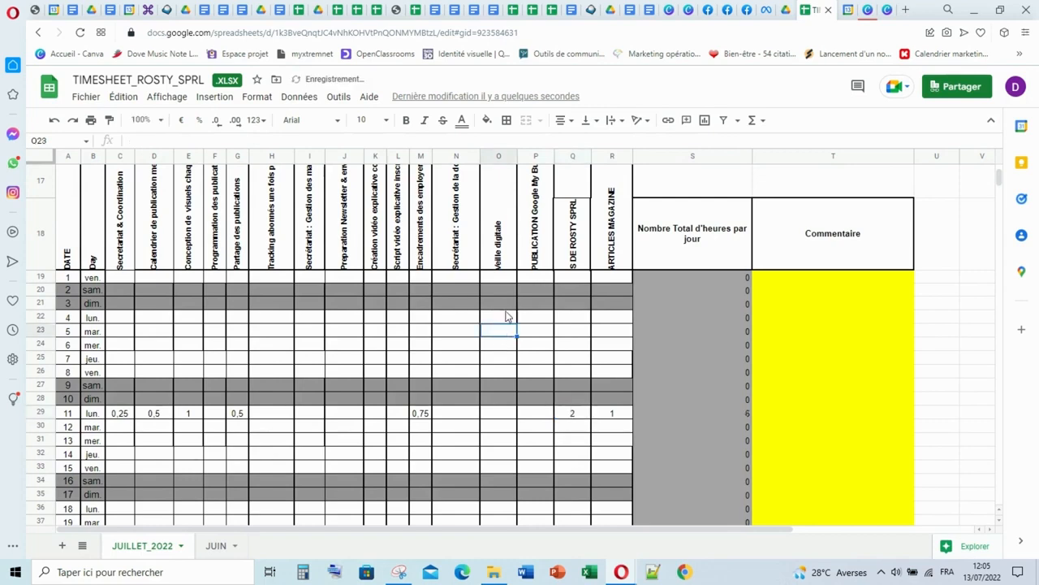
- Check Monday's VEILLE DIGITALE event in Google Agenda and log 0,5 hours for Monday the 11th in the timesheet's Veille digitale column
left_click(845, 17)
scroll(338, 448, "down", 3)
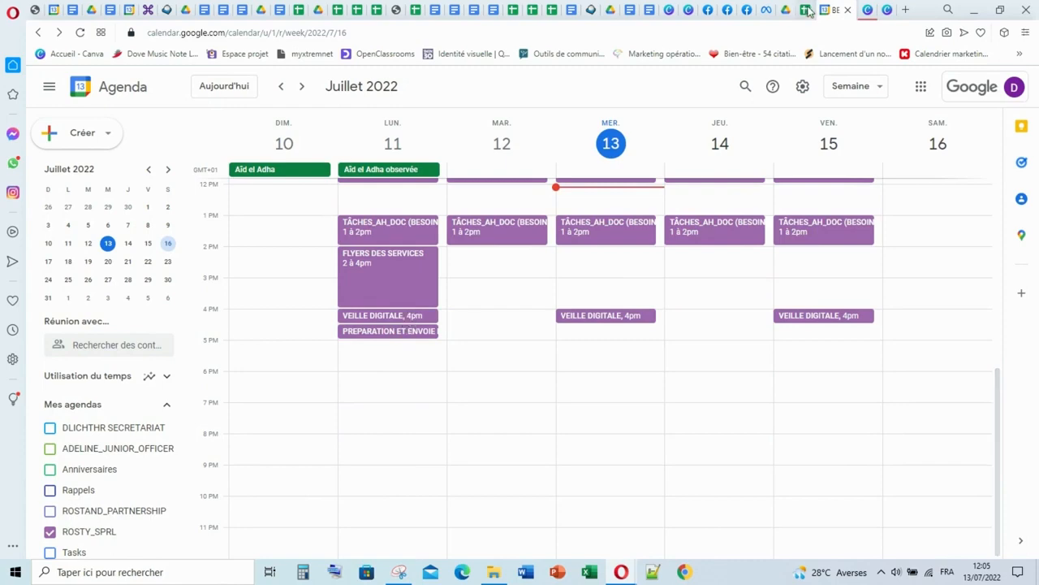
mouse_move(812, 14)
left_click(807, 12)
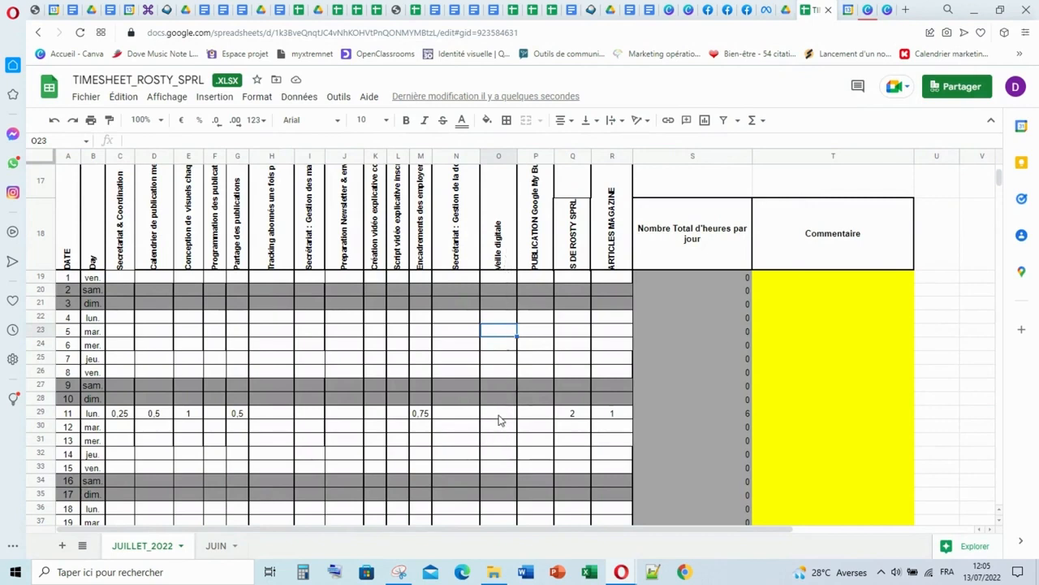
left_click(500, 415)
type("0")
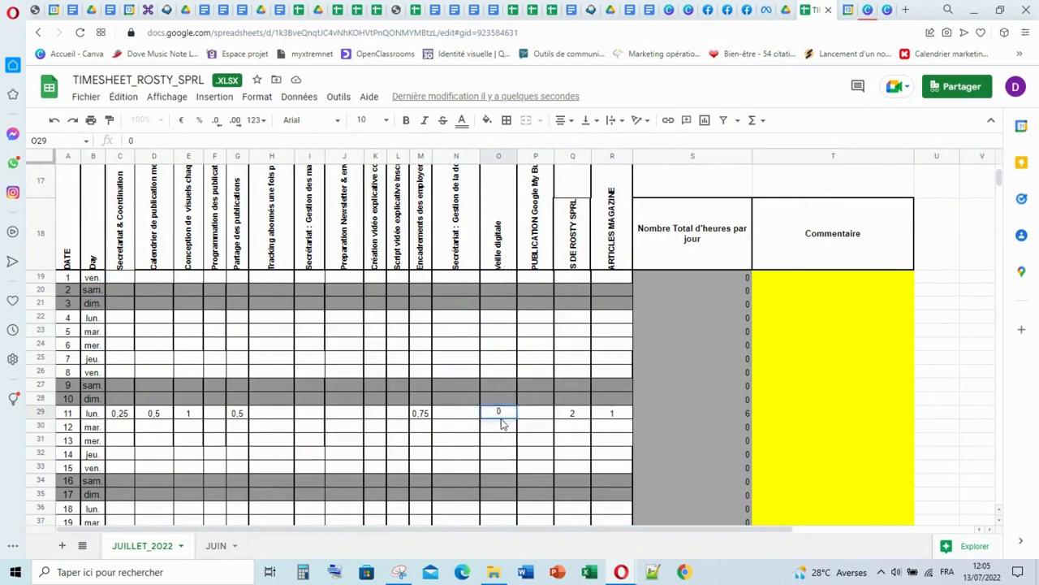
type(",5")
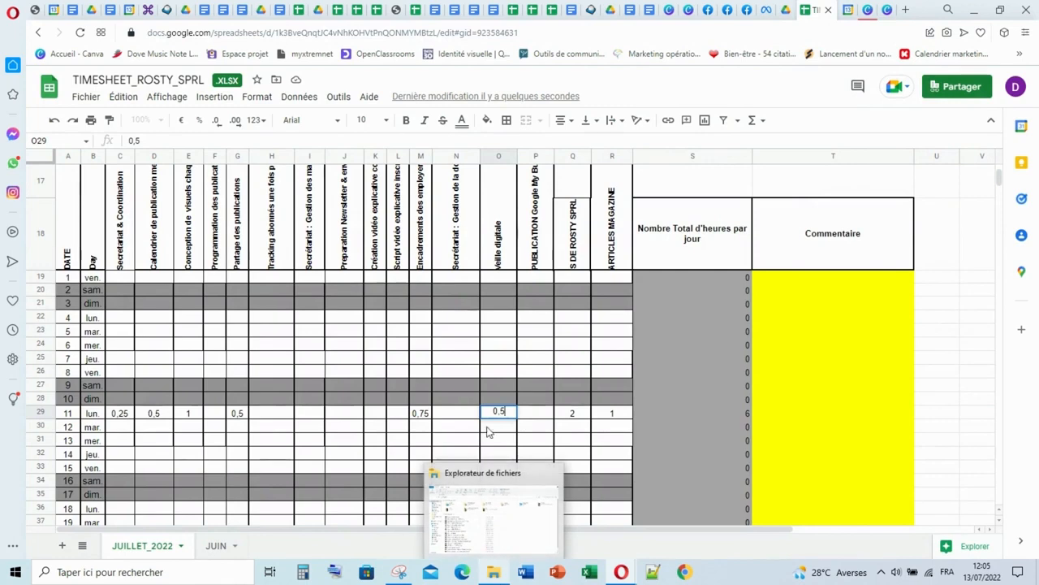
left_click(490, 361)
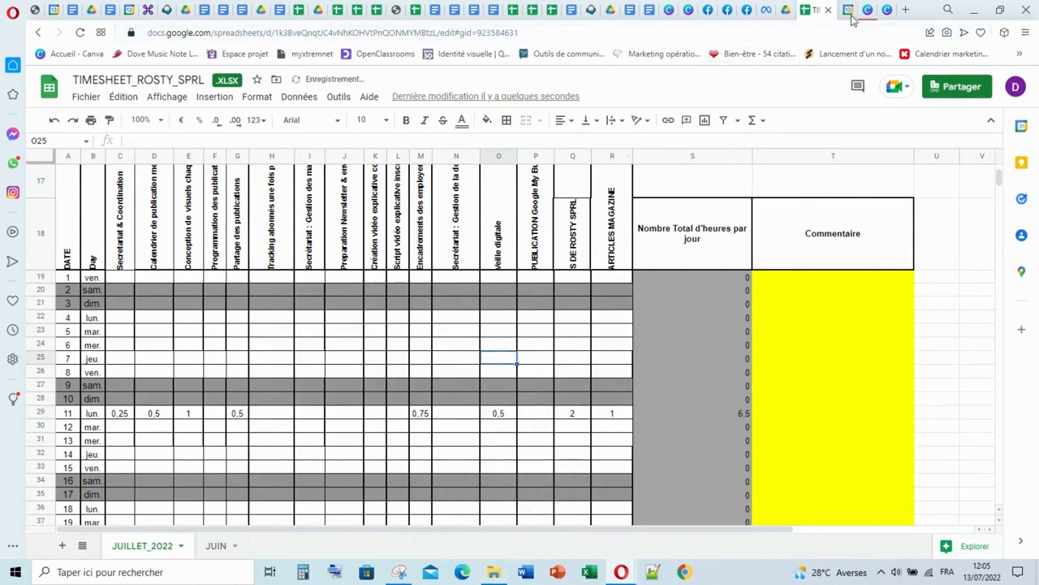
- Check Monday's PREPARATION ET ENVOIE NEWSLETTER event in Google Agenda and log 0,5 hours for the 11th in the timesheet's Preparation Newsletter column
left_click(846, 15)
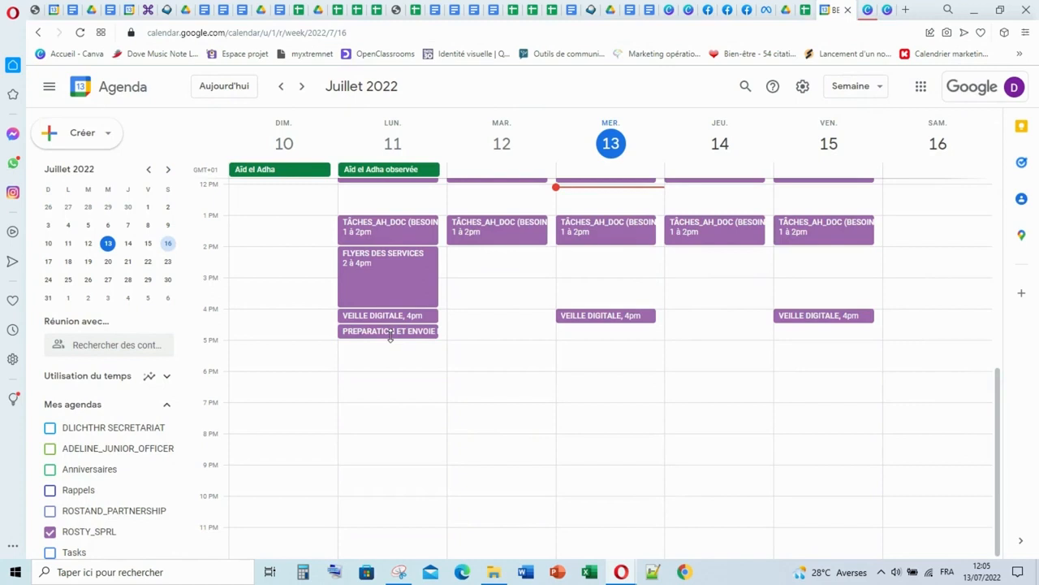
left_click(390, 331)
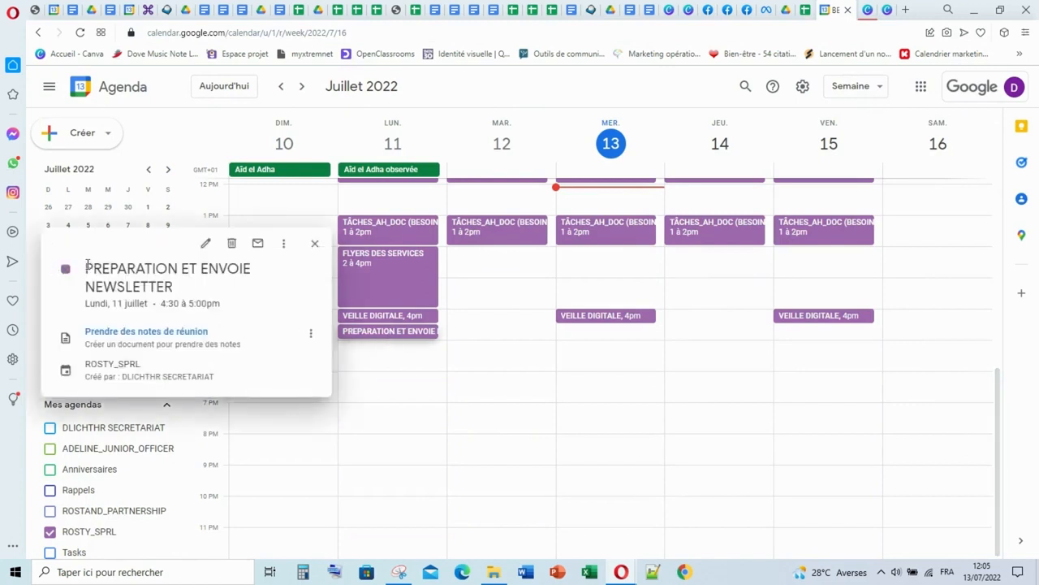
left_click(804, 11)
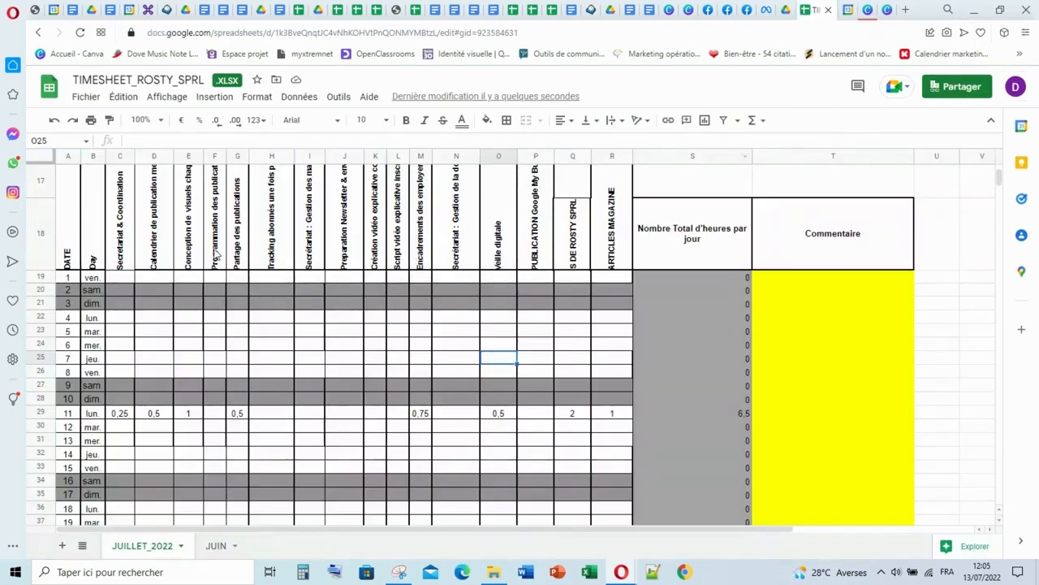
left_click(351, 246)
left_click(350, 413)
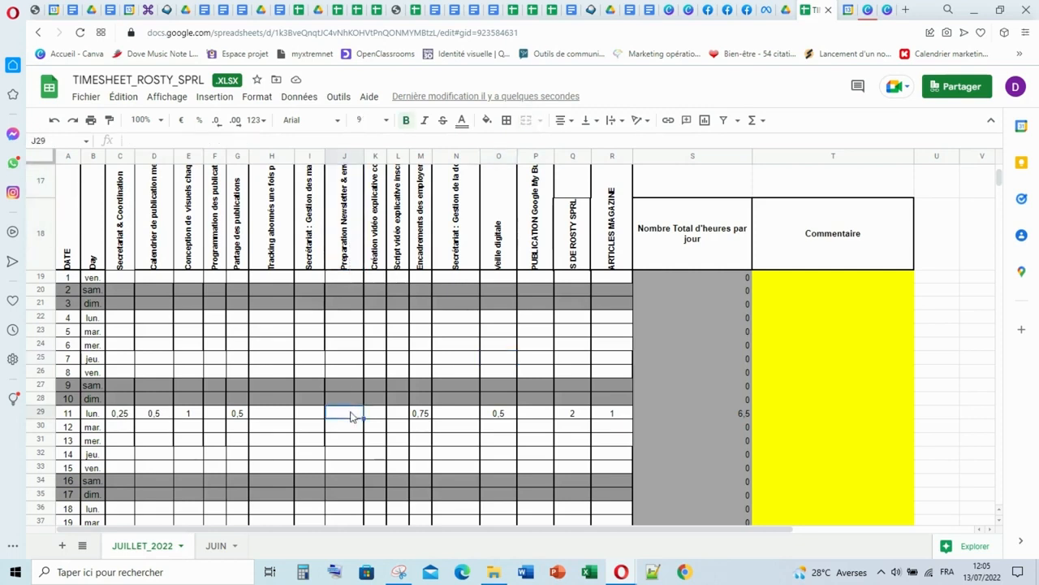
type("0")
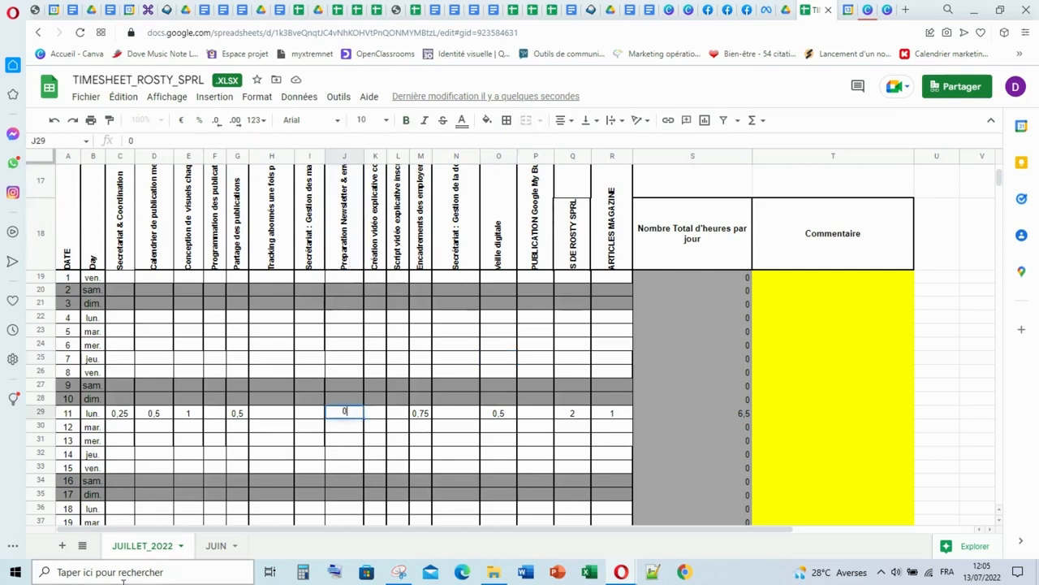
type(",5")
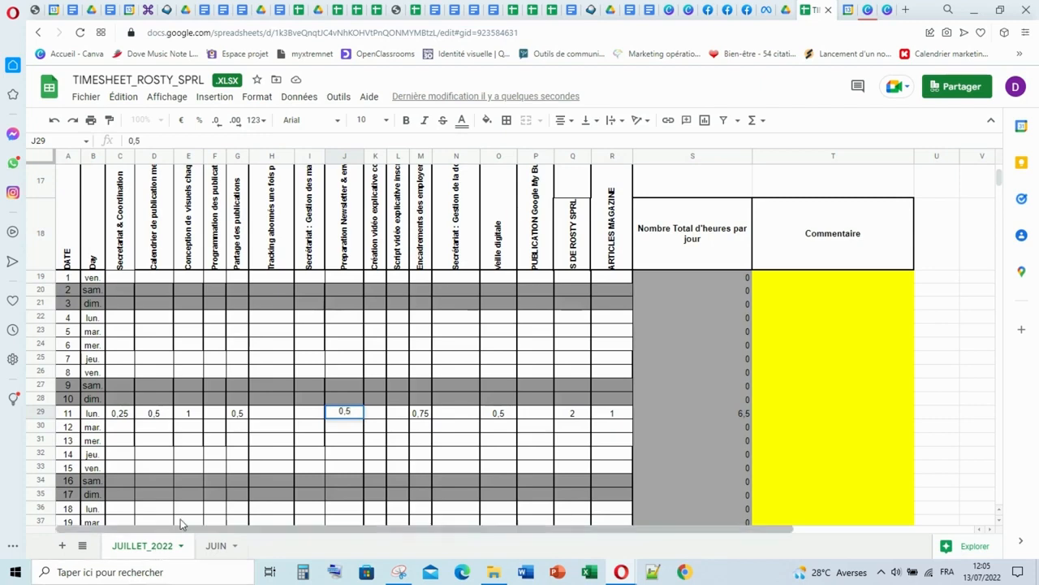
left_click(244, 440)
- Review the Total row and the daily hours total formula for Monday the 11th
scroll(376, 398, "down", 3)
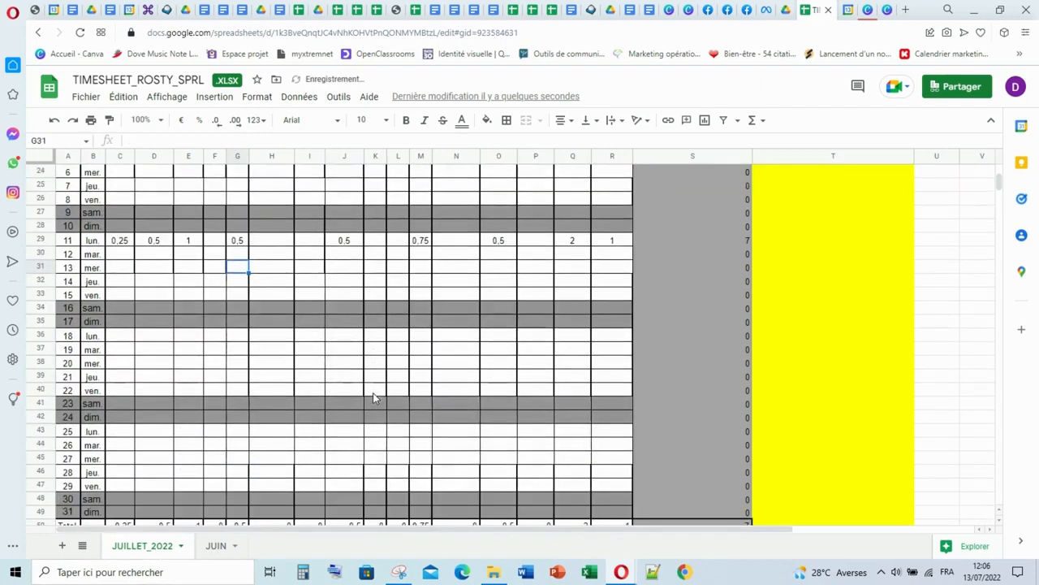
scroll(158, 513, "down", 1)
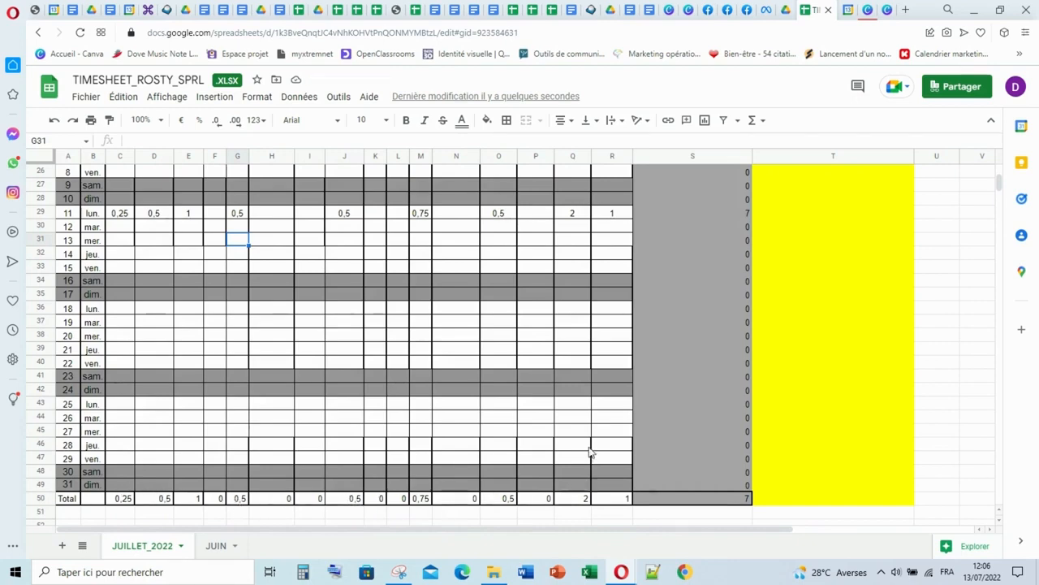
scroll(591, 449, "up", 4)
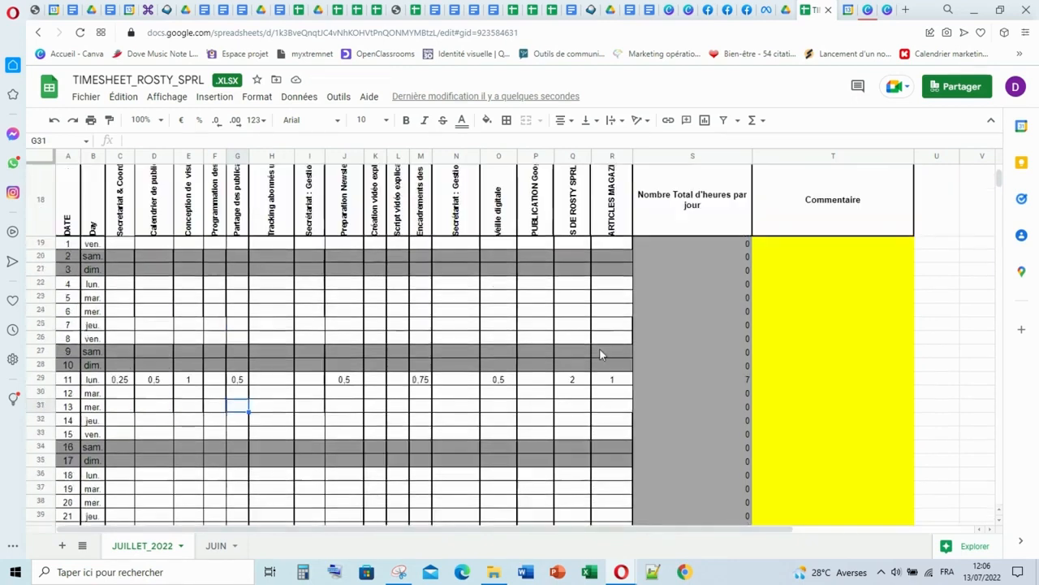
left_click(41, 379)
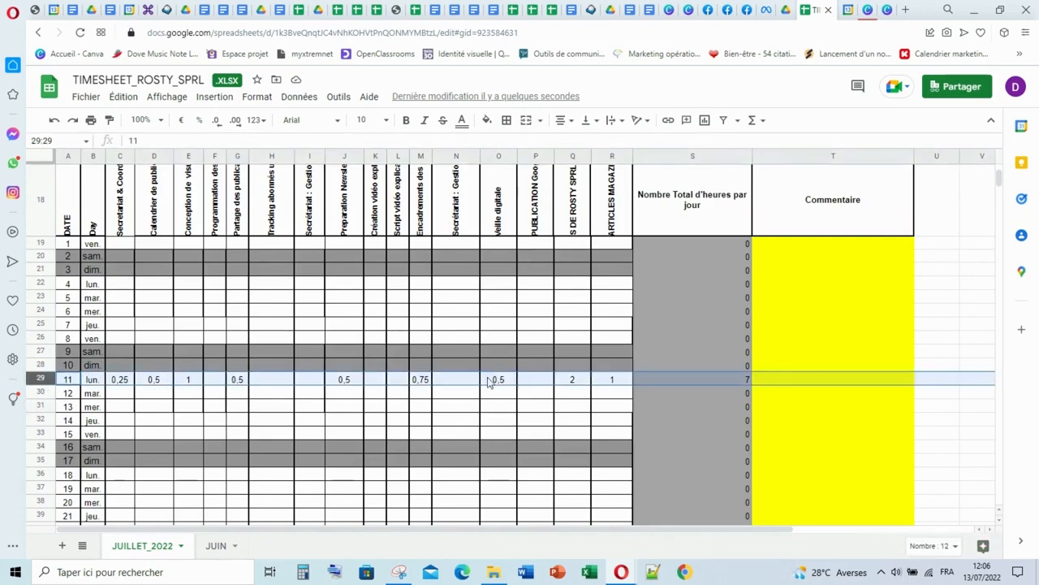
left_click(747, 380)
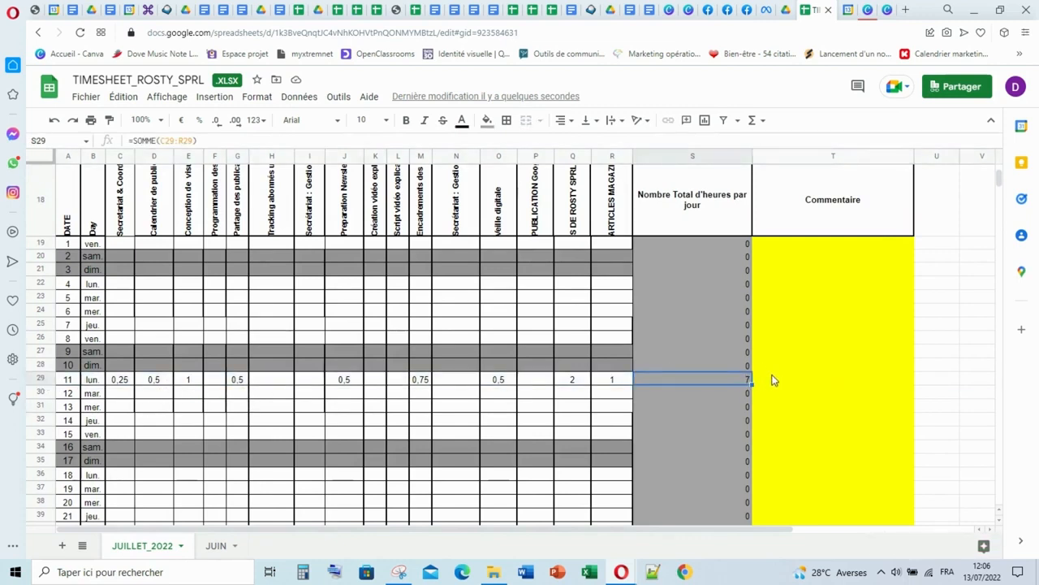
- Start the Commentaire for Monday the 11th with "Cette journée nous avons eu 45min d'encadrements des employers sur les les RS,"
left_click(772, 381)
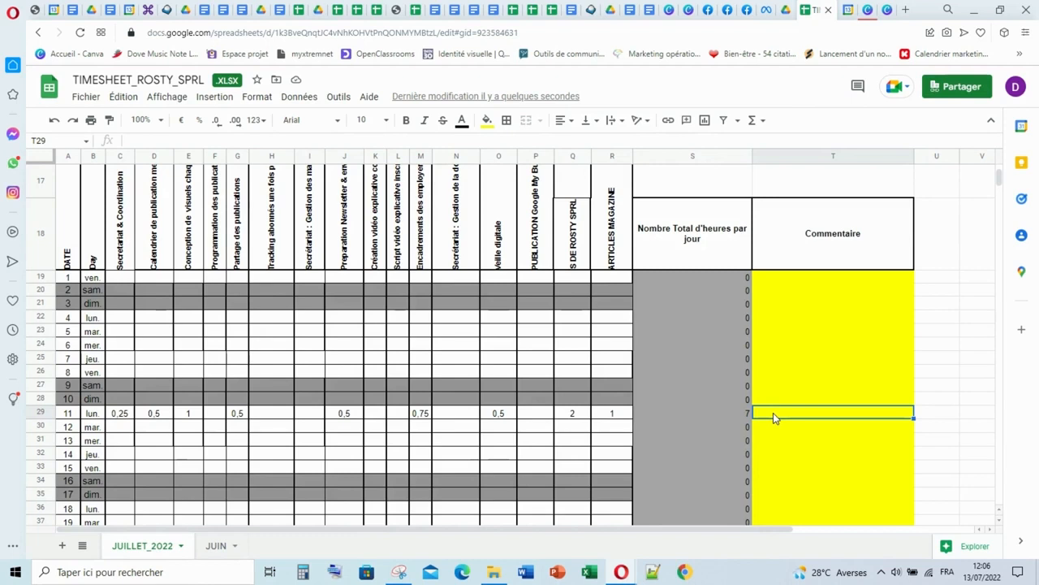
double_click(773, 412)
type("Cette")
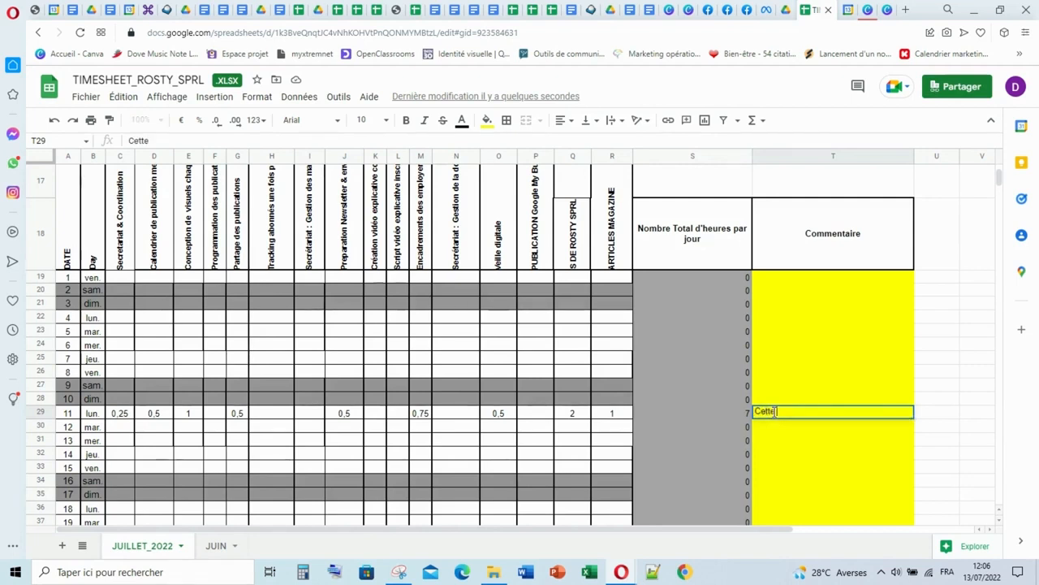
type(" journée nous avons eu 45")
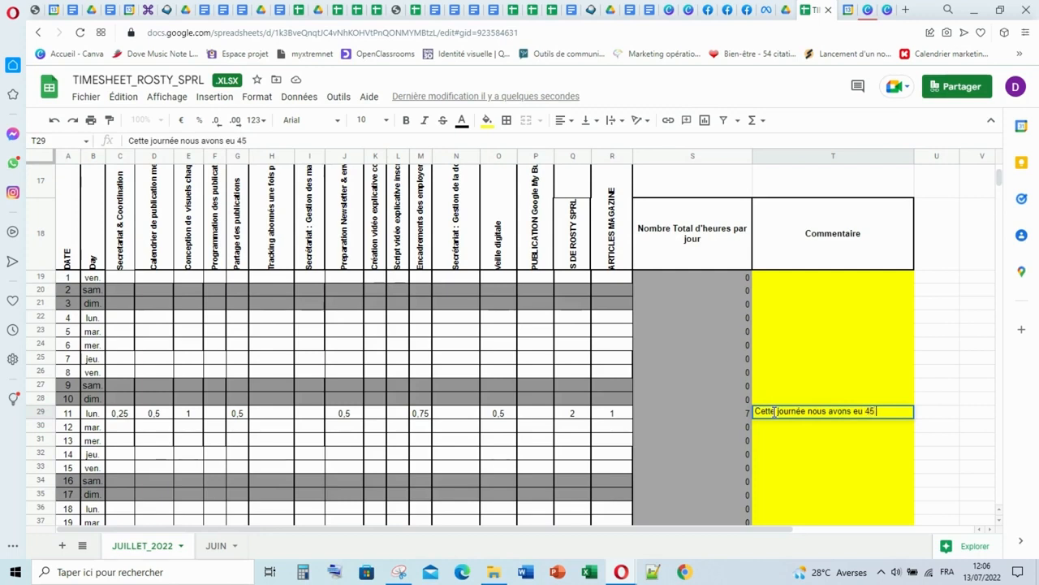
type("min d'encadrements")
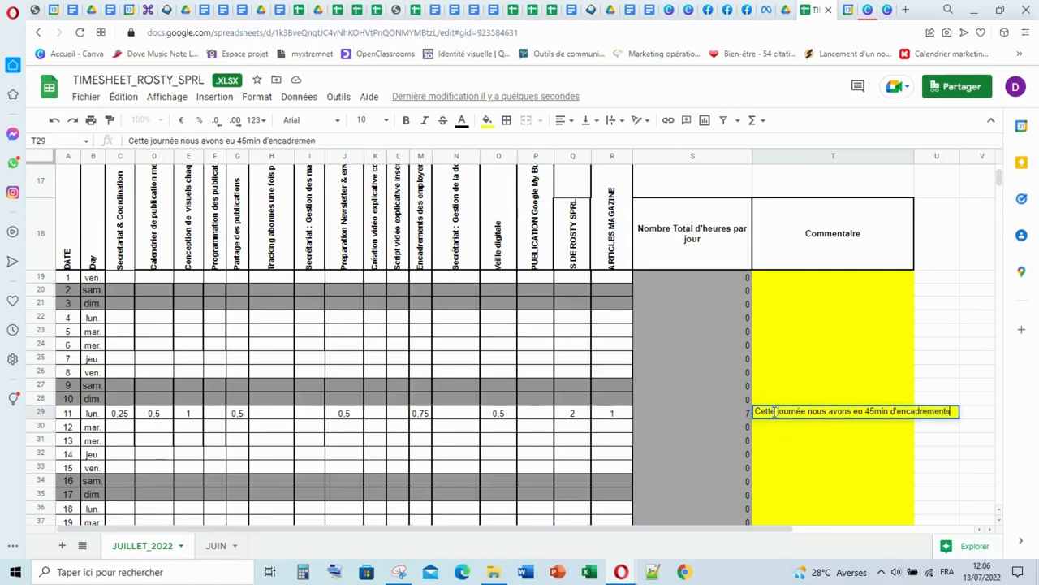
type(" des emplo")
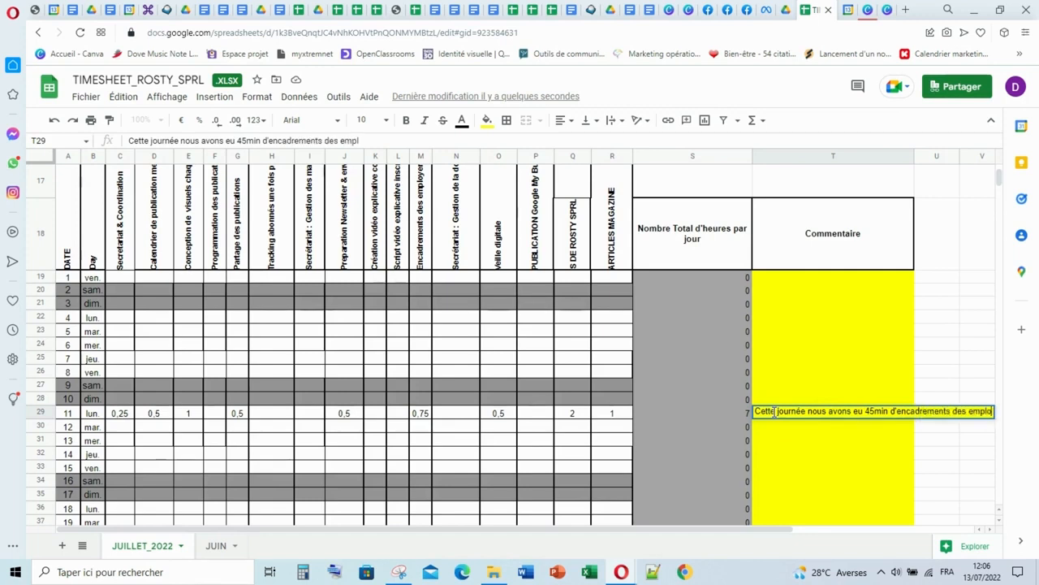
type("yers su")
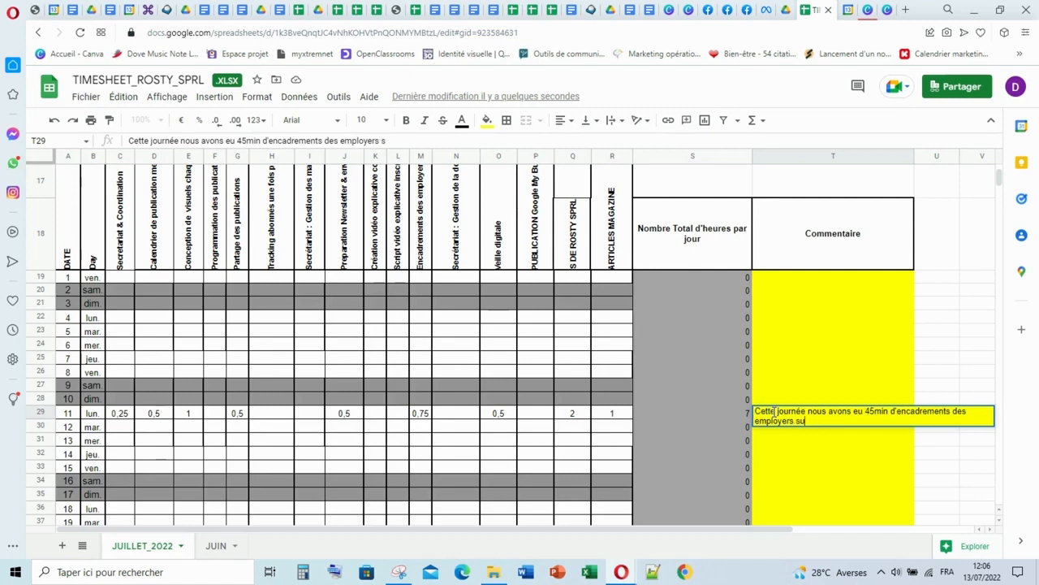
type("r les les ")
type("RSn")
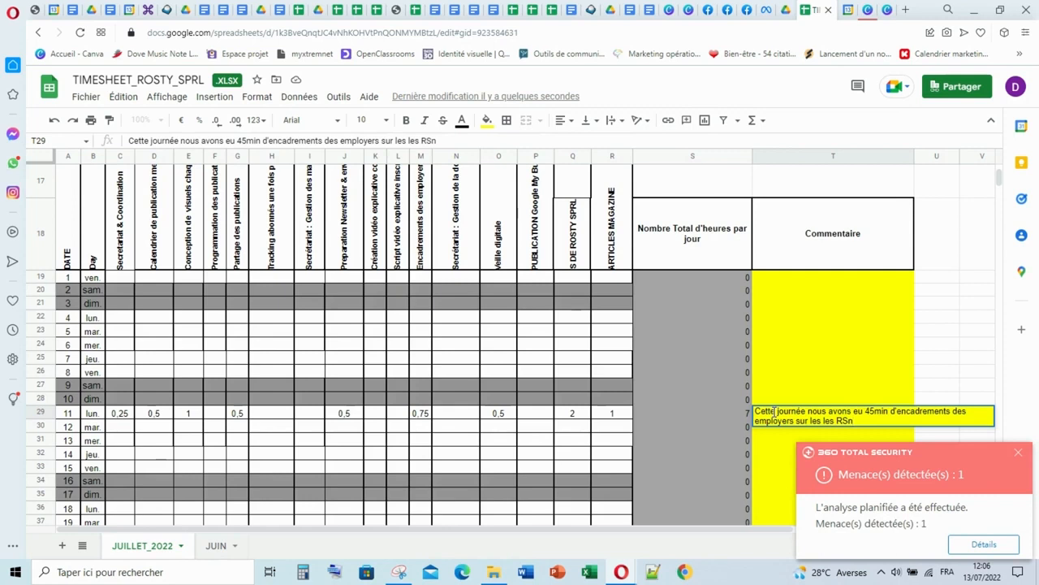
key("BackSpace")
type(",")
- Dismiss the 360 Total Security alert and extend the comment for the 11th with "2h pour la production du flyers des services"
left_click(1018, 453)
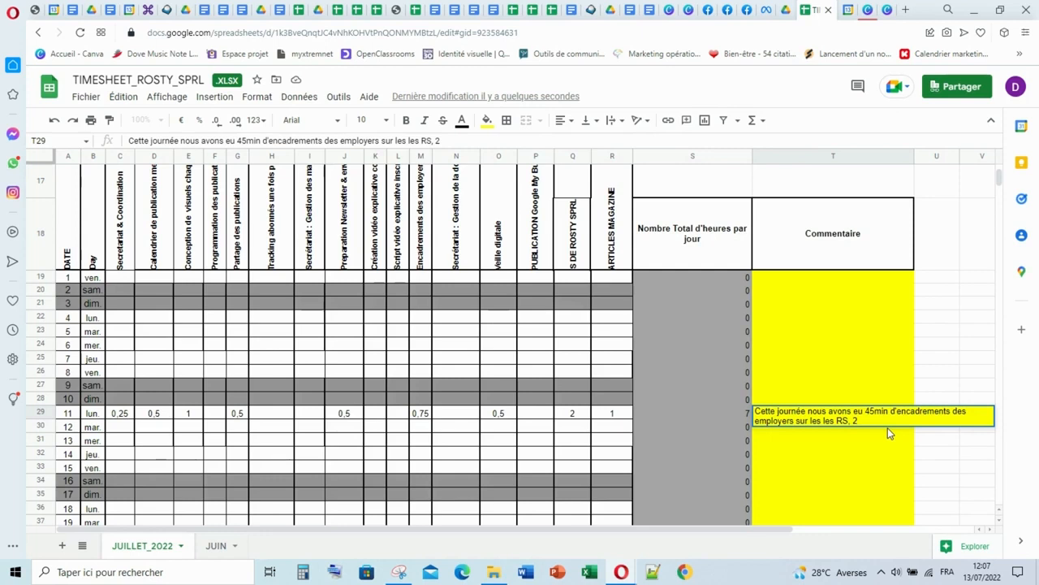
type("H")
key("BackSpace")
type("h pour la production du flye")
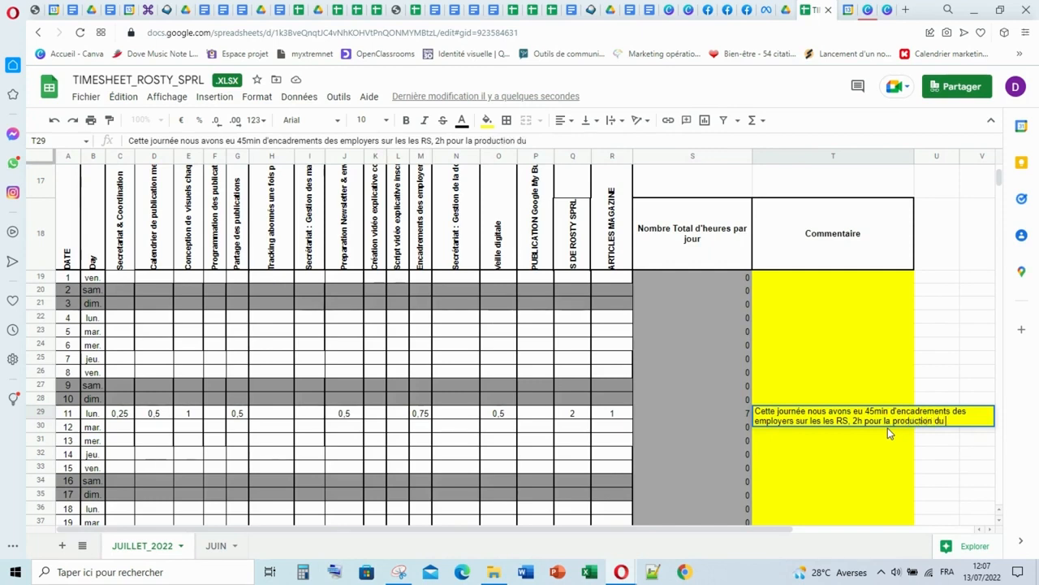
type("rs des servi")
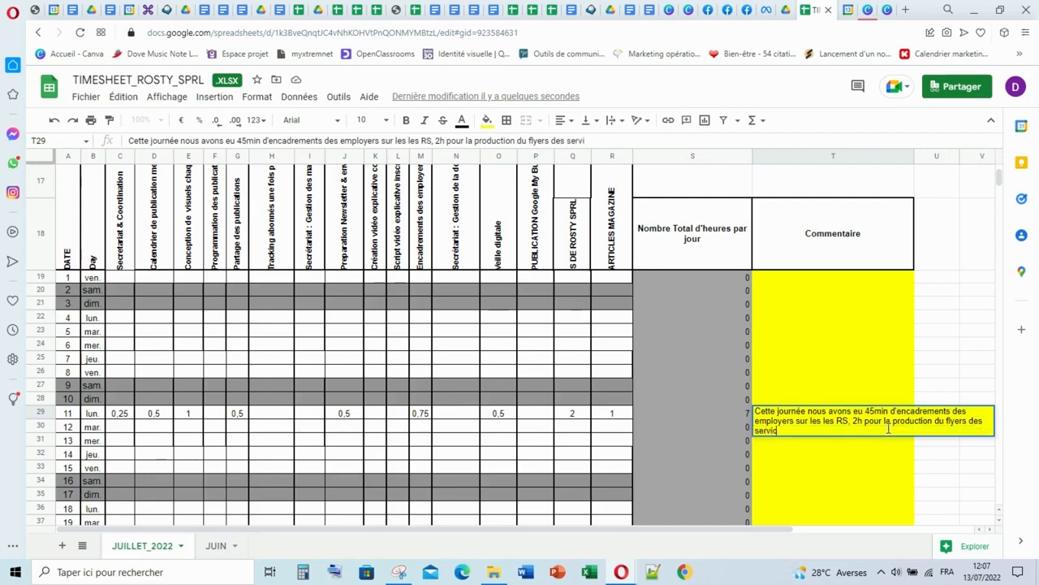
type("ces et 1h pour ")
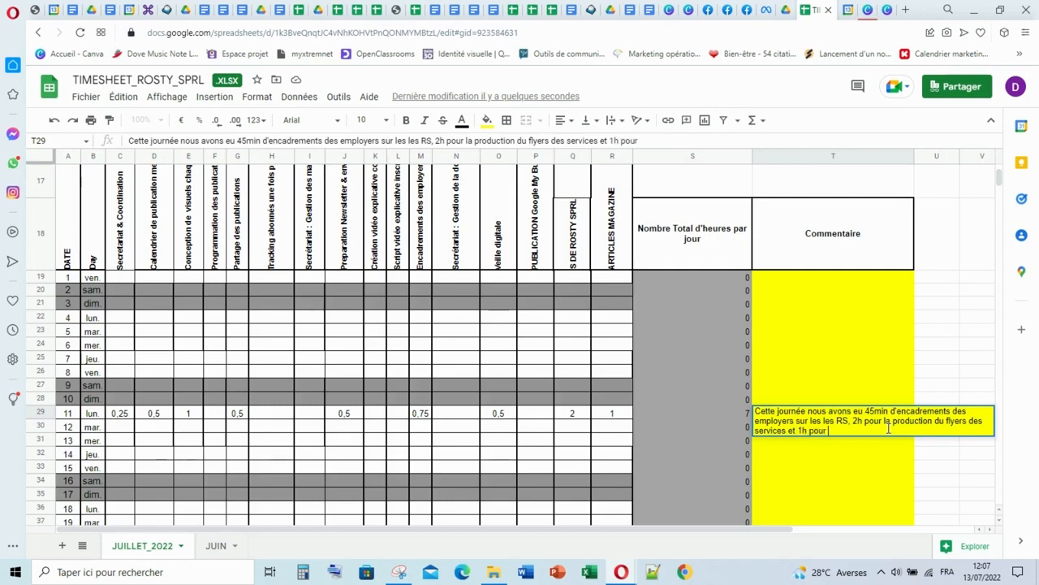
type("la réalisation")
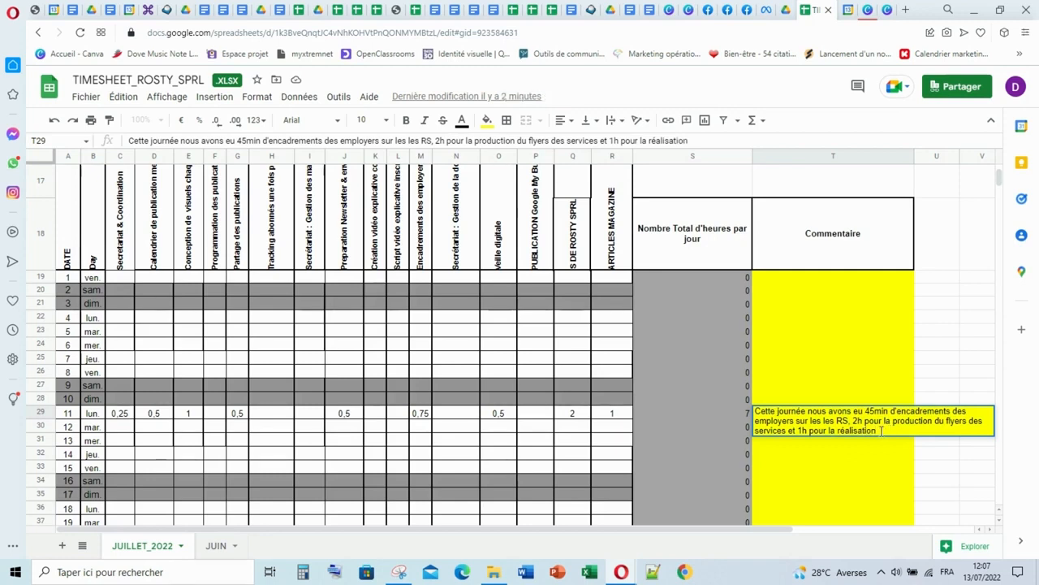
- Add "et 1h pour la réalisation" to the comment for the 11th and check the ARTICLES MAGAZINE column heading
left_click(622, 250)
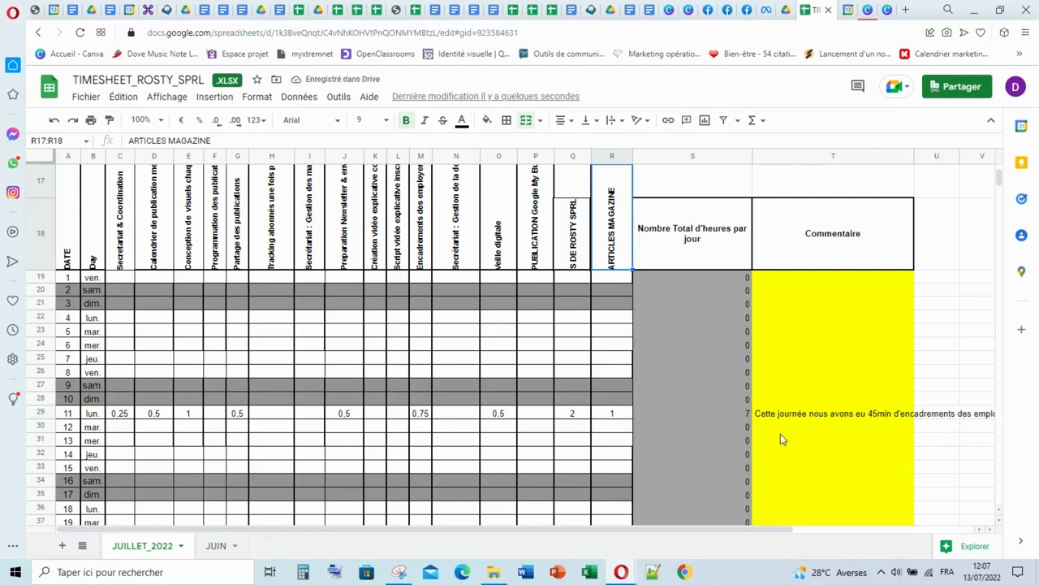
- Complete the comment for Monday the 11th with "d'un article de magazine" and review the saved text
left_click(825, 418)
double_click(833, 415)
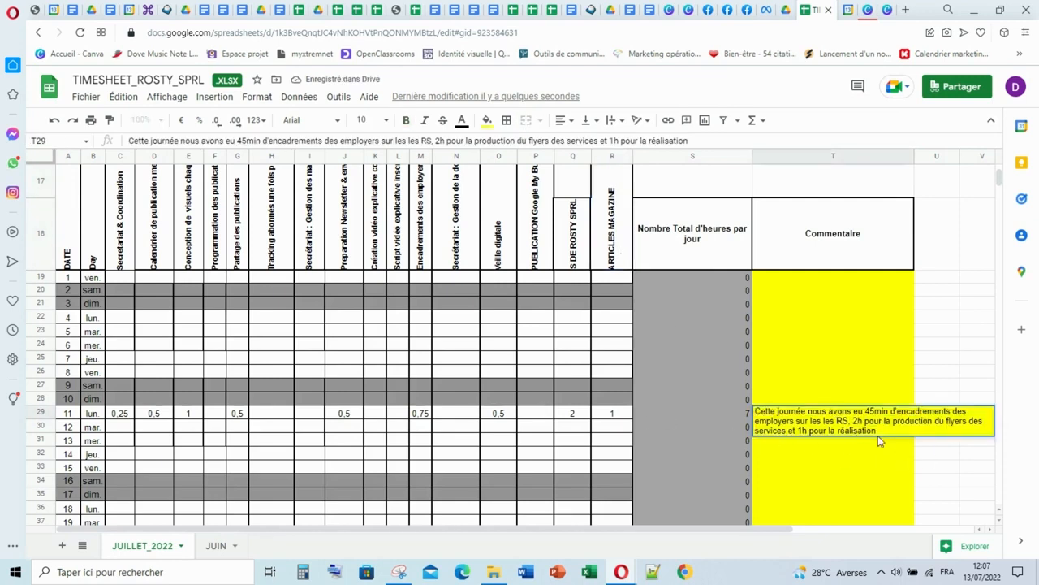
type("d")
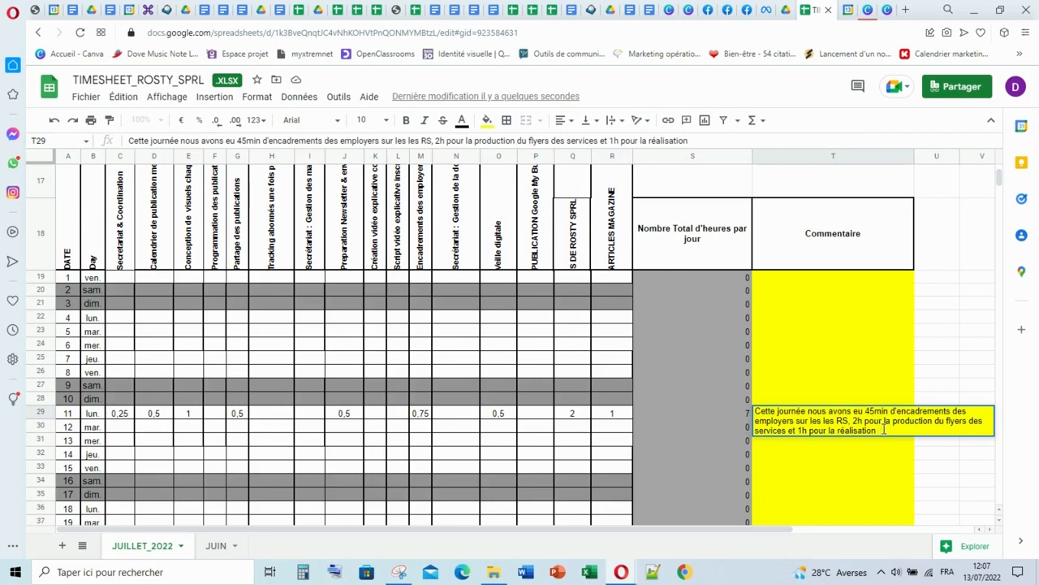
type("'un article de ma")
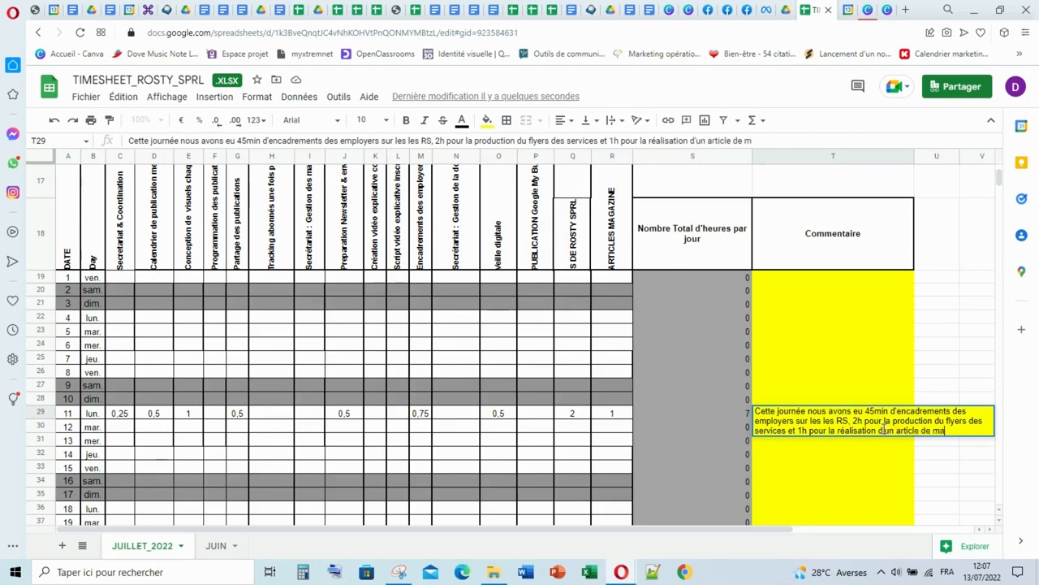
type("gazine")
left_click(609, 416)
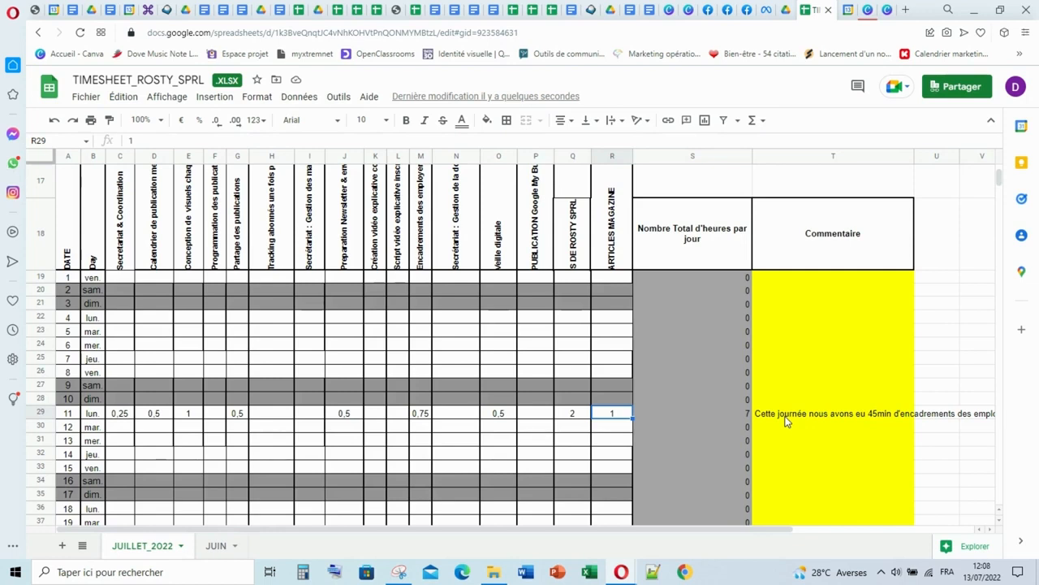
left_click(786, 421)
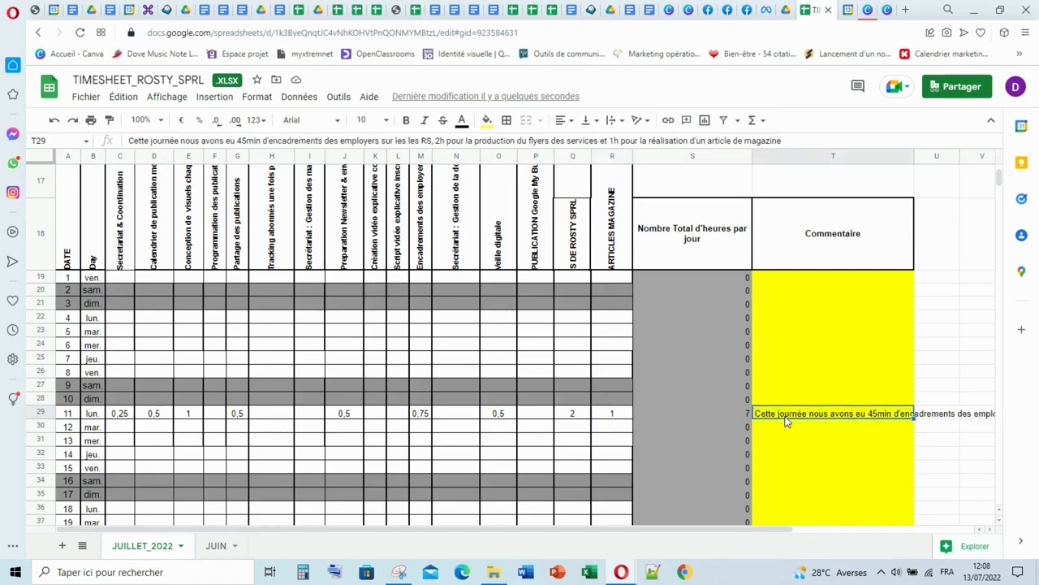